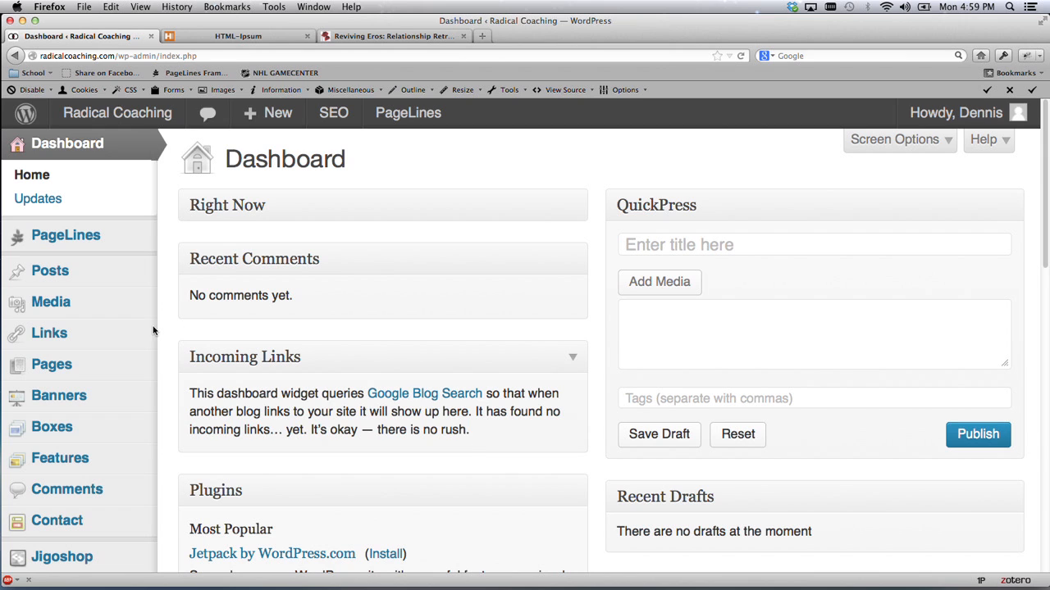
# - Add a new page and title it "Temp"
pyautogui.moveTo(82, 367)
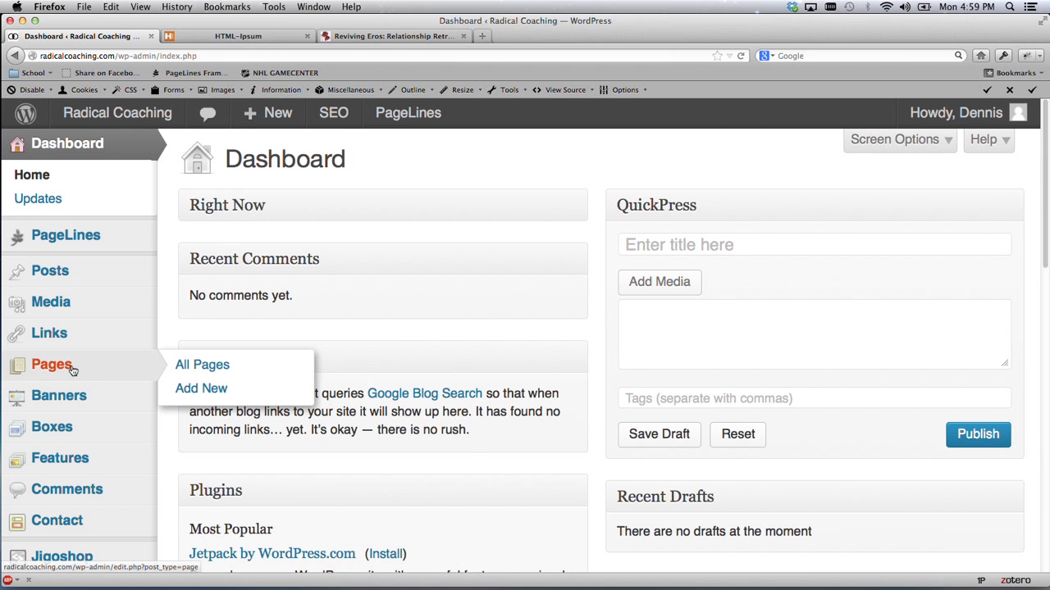
pyautogui.click(205, 397)
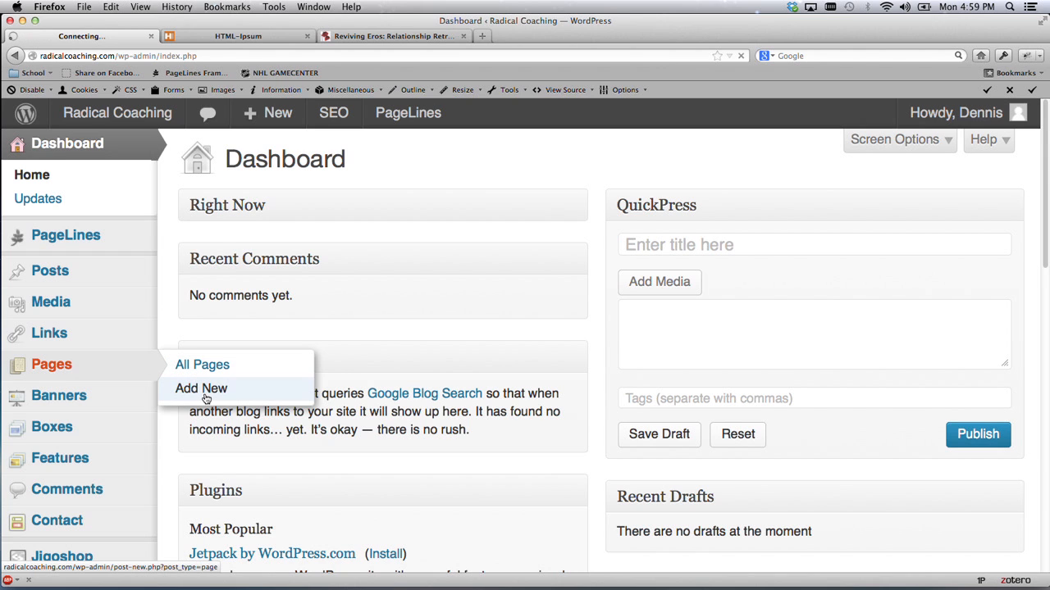
pyautogui.click(268, 207)
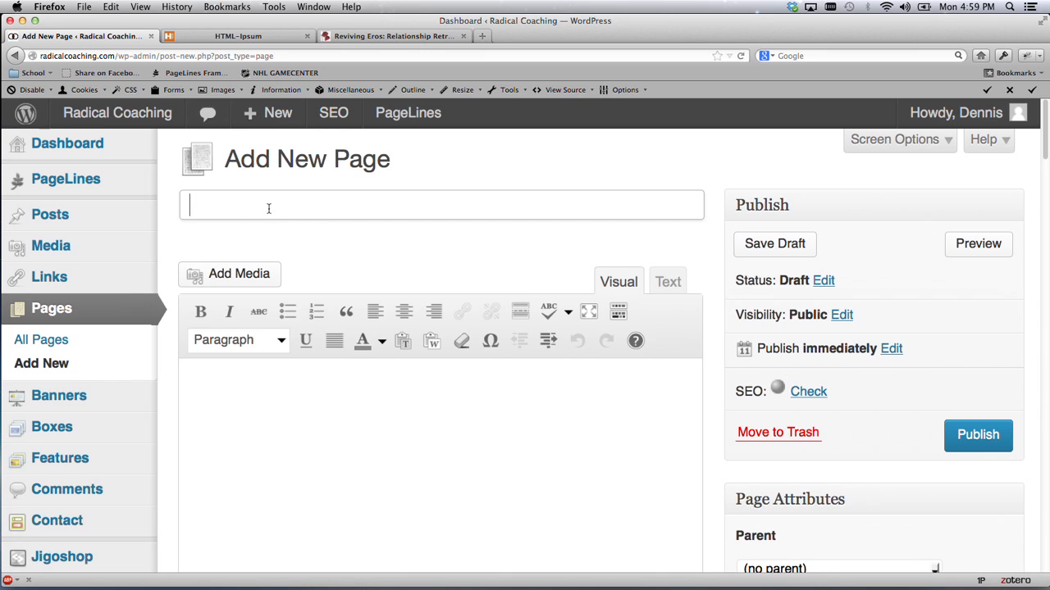
pyautogui.write('Temp')
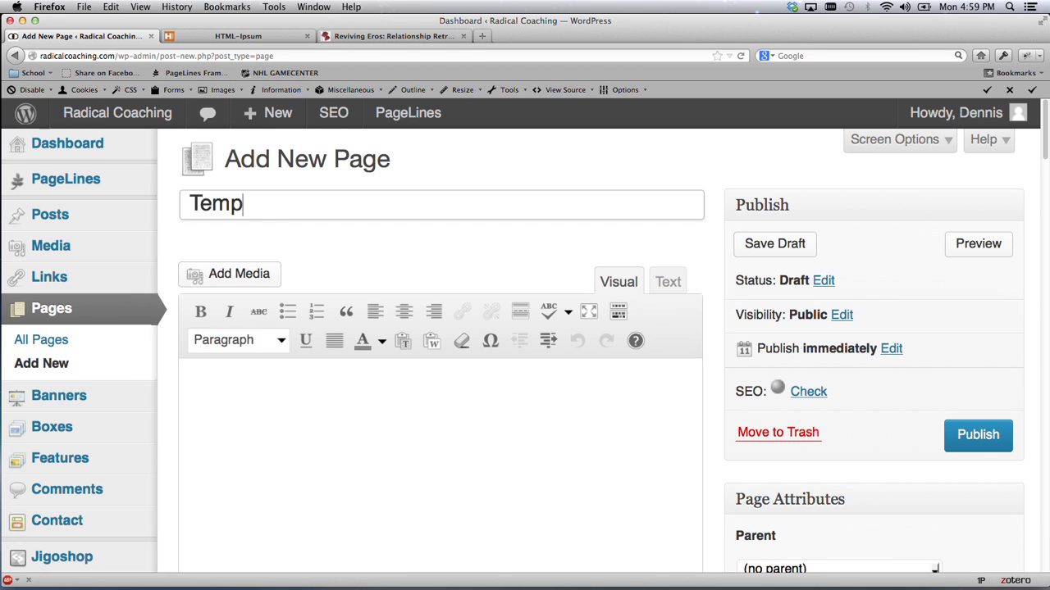
pyautogui.click(333, 404)
# - Show the content editor in Text mode, return to Visual mode, and toggle its second row of formatting tools off and on
pyautogui.scroll(-1, 333, 404)
pyautogui.scroll(-2, 334, 409)
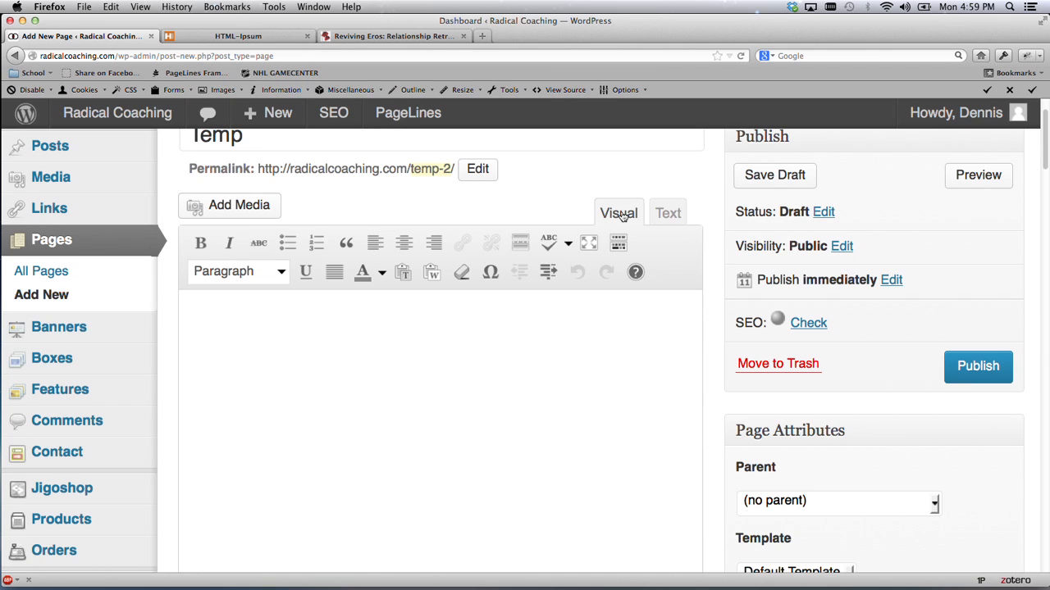
pyautogui.click(674, 214)
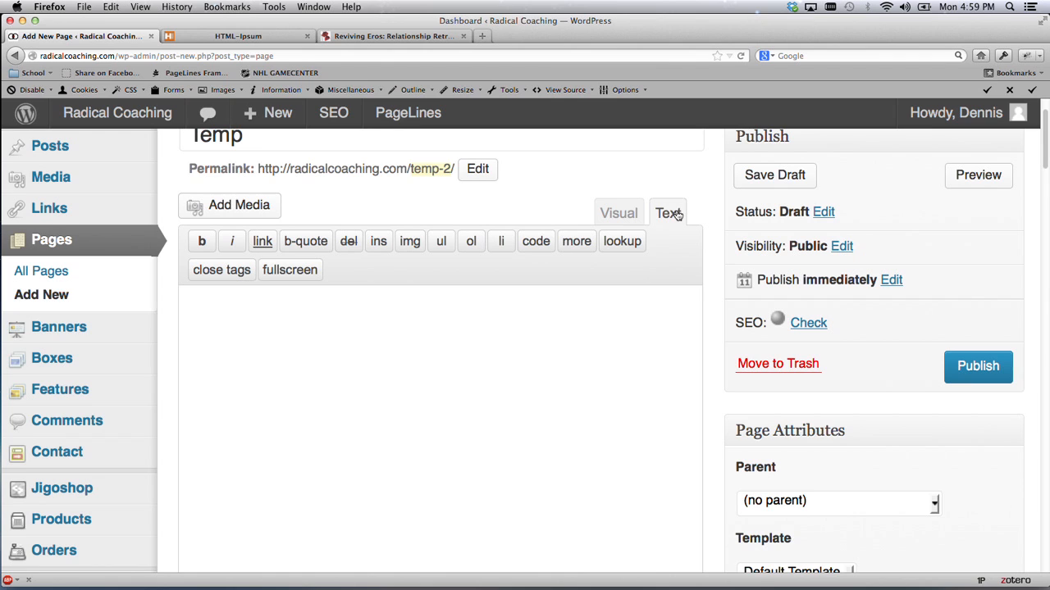
pyautogui.click(626, 213)
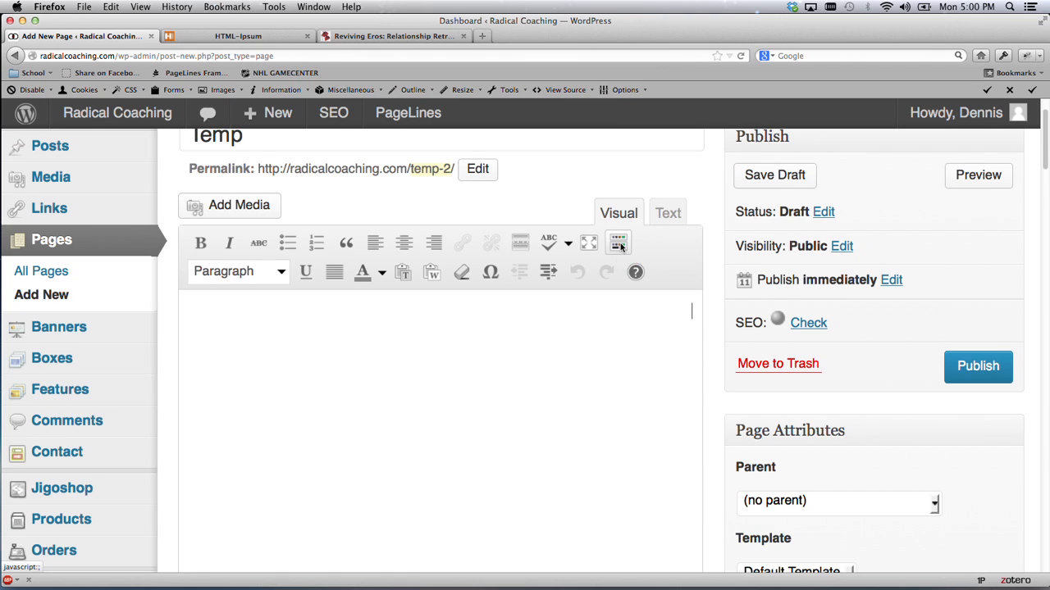
pyautogui.click(618, 243)
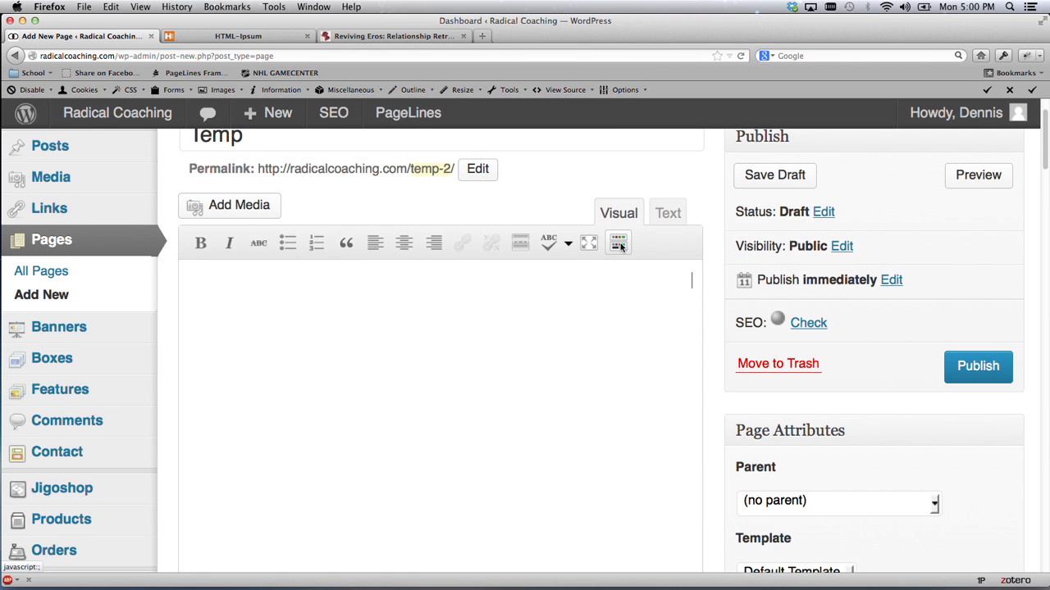
pyautogui.click(618, 243)
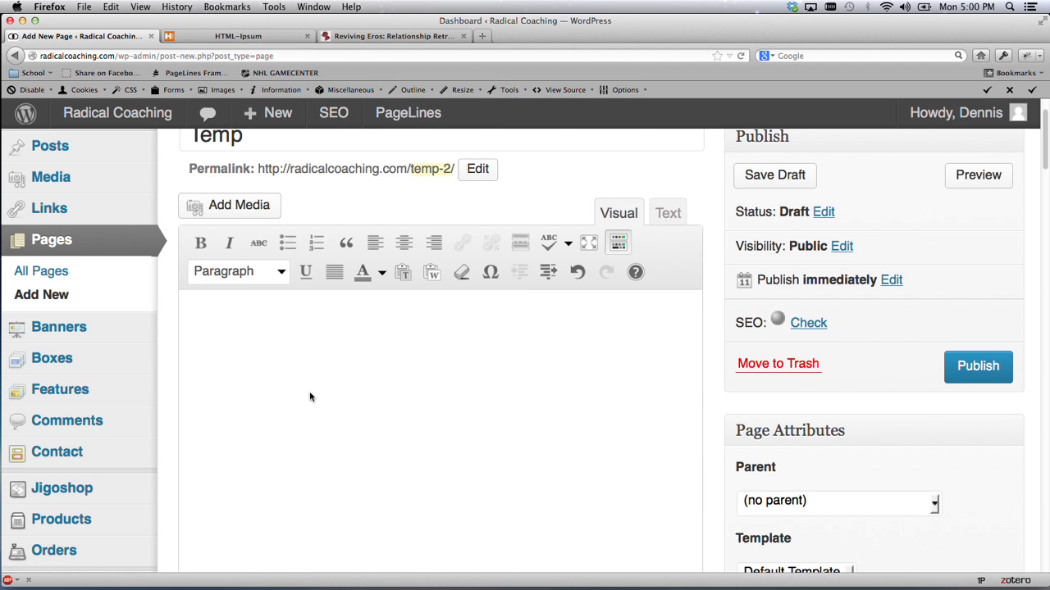
# - Copy the Long Paragraph sample from the HTML-Ipsum site and paste it into the Temp page's content
pyautogui.click(238, 37)
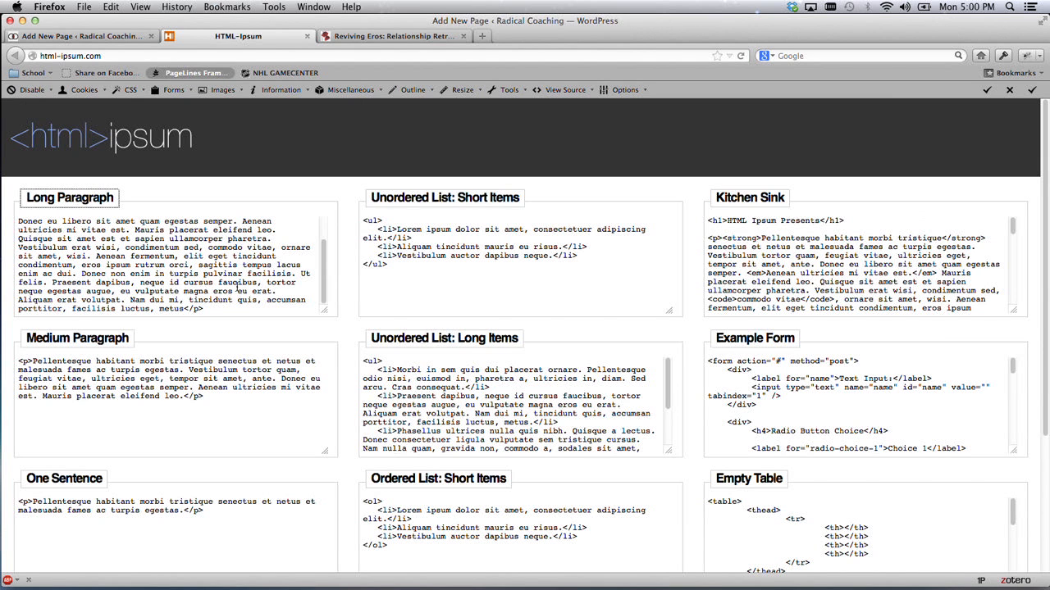
pyautogui.click(93, 202)
pyautogui.hotkey('ctrl', 'shift', 'Tab')
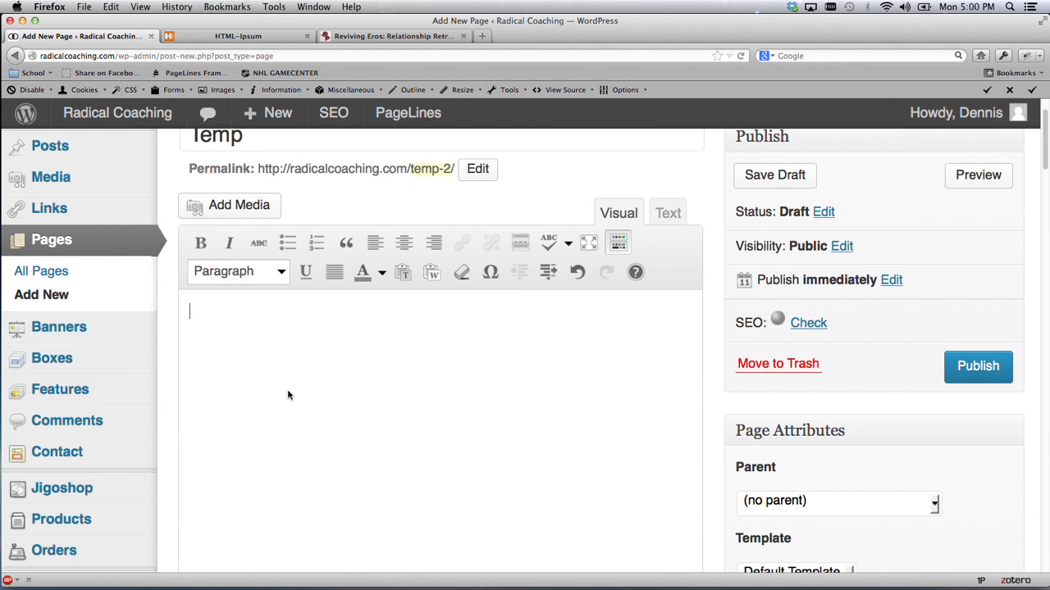
pyautogui.press('super+v')
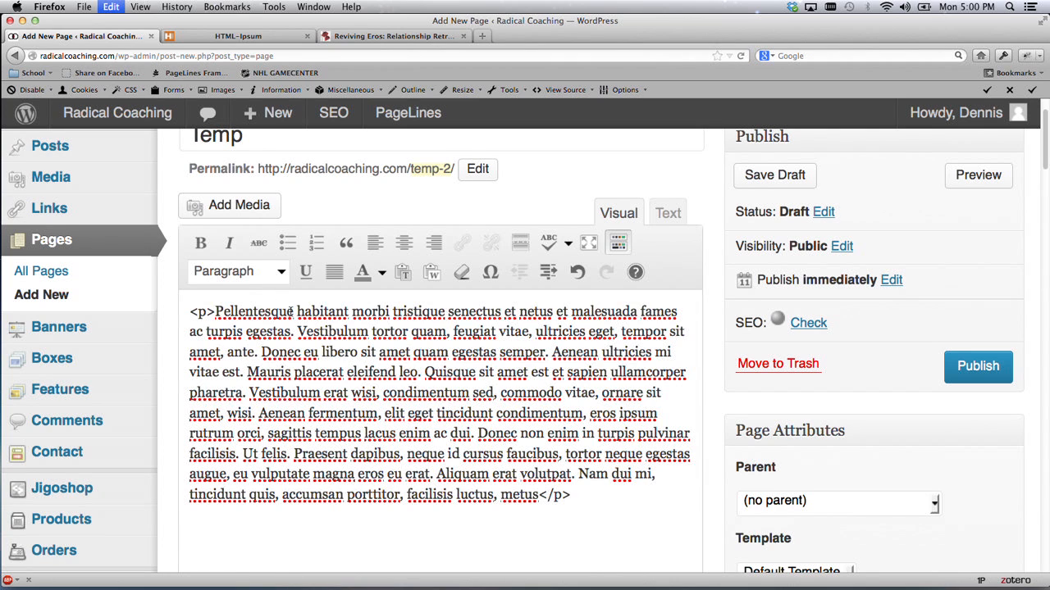
# - Delete the literal <p> and </p> tags from the start and end of the pasted paragraph
pyautogui.moveTo(215, 312); pyautogui.dragTo(157, 318)
pyautogui.press('BackSpace')
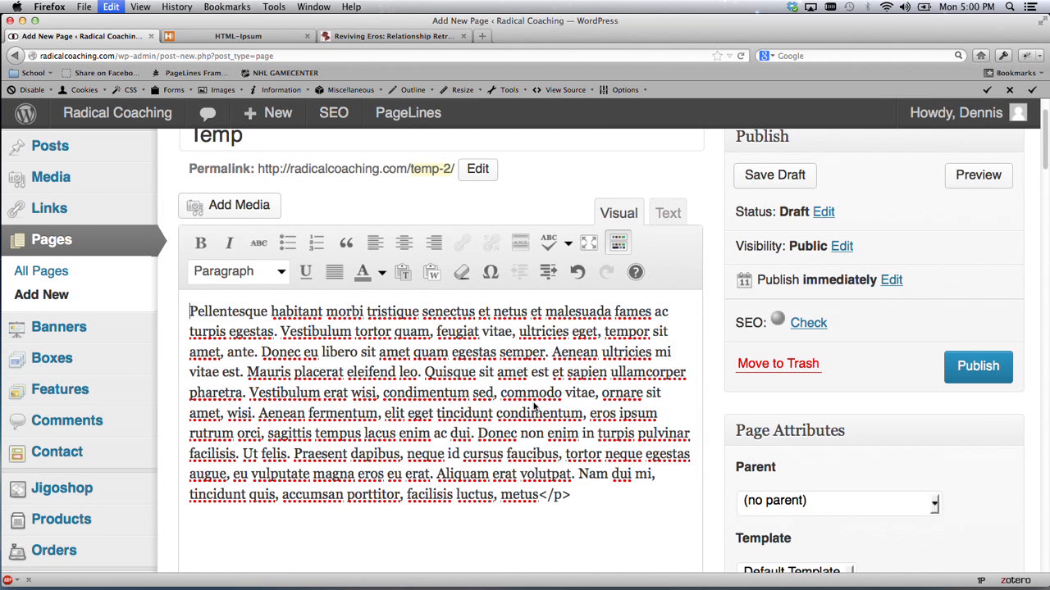
pyautogui.moveTo(572, 502); pyautogui.dragTo(537, 498)
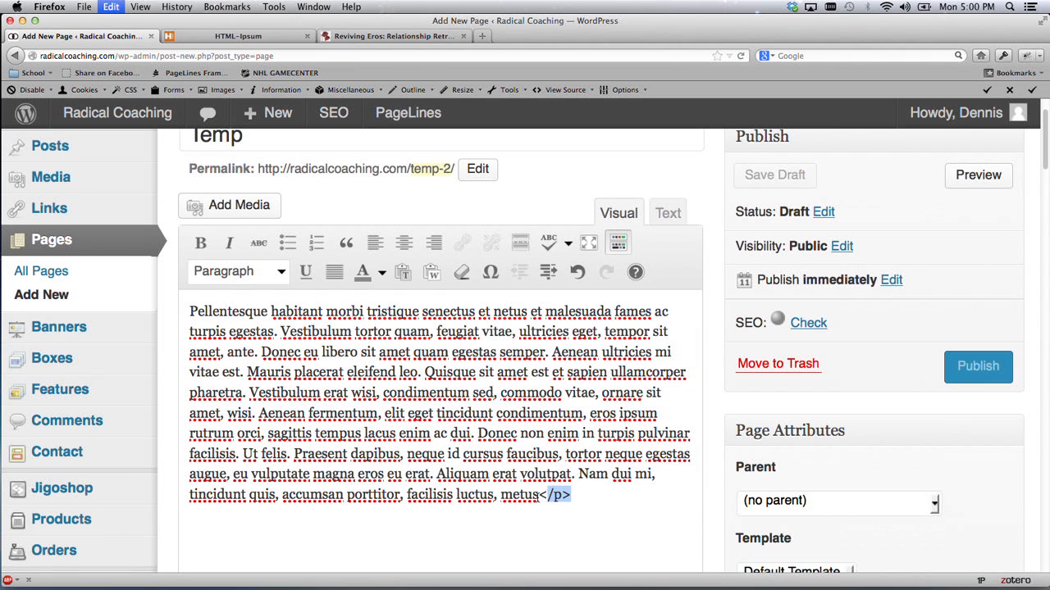
pyautogui.press('BackSpace')
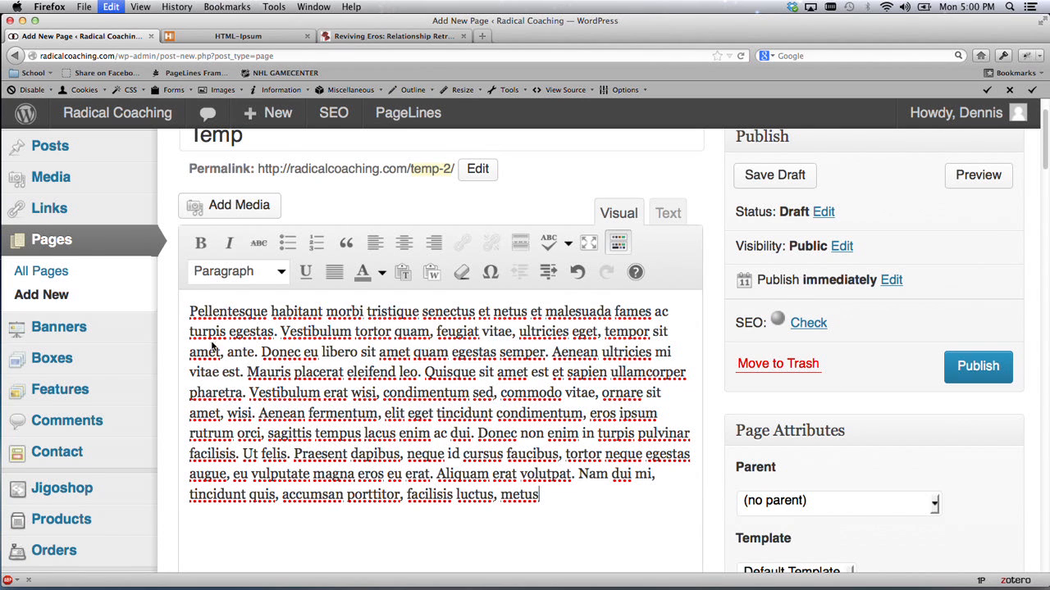
pyautogui.moveTo(190, 312); pyautogui.dragTo(547, 501)
pyautogui.click(548, 502)
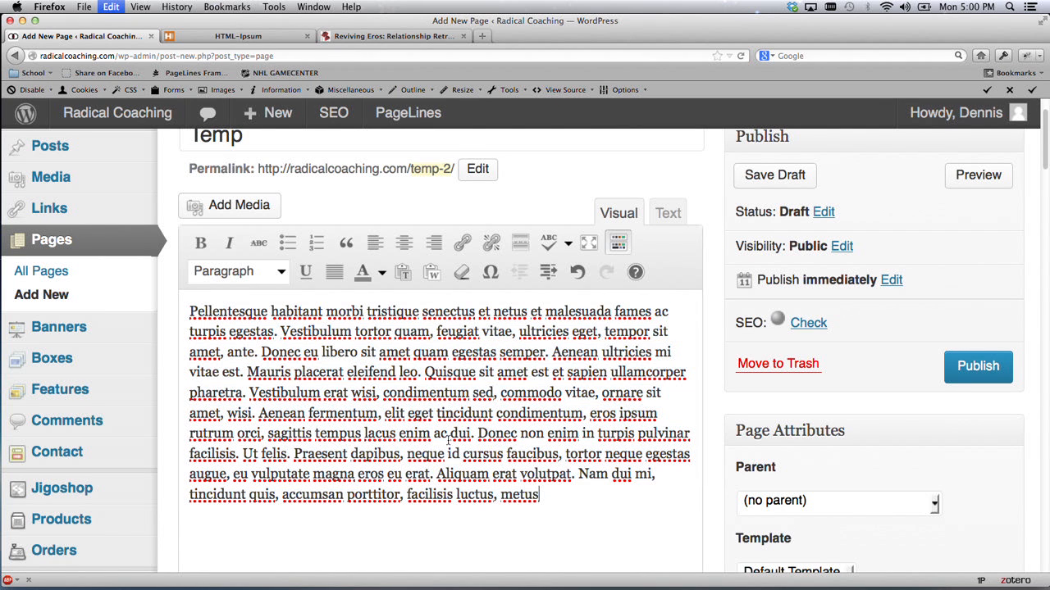
pyautogui.click(189, 311)
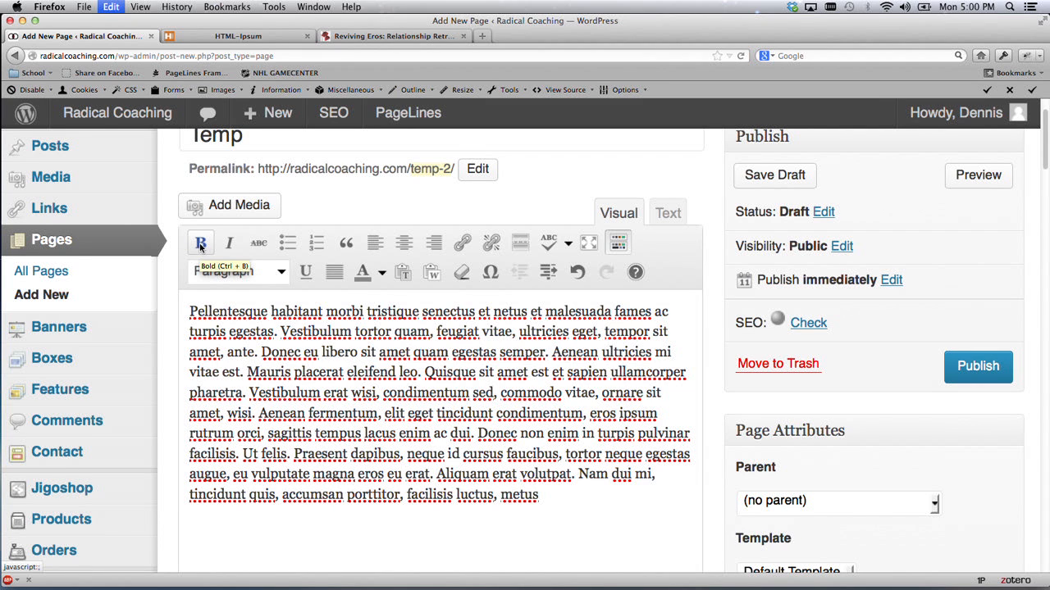
# - Make the opening text from "Pellentesque habitant" through "Vestibul" bold and italic
pyautogui.moveTo(189, 312); pyautogui.dragTo(335, 326)
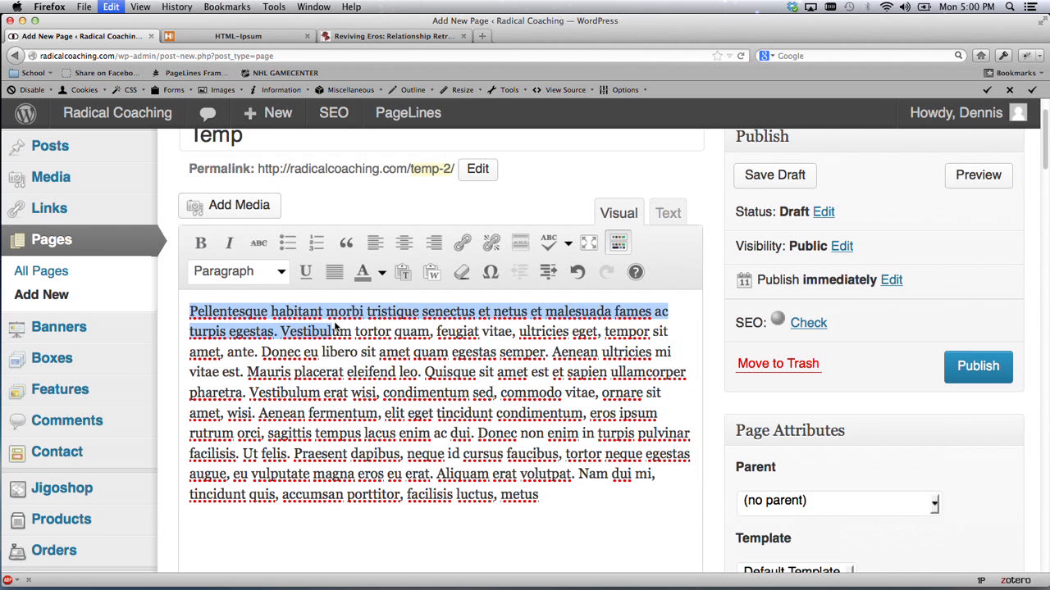
pyautogui.click(200, 242)
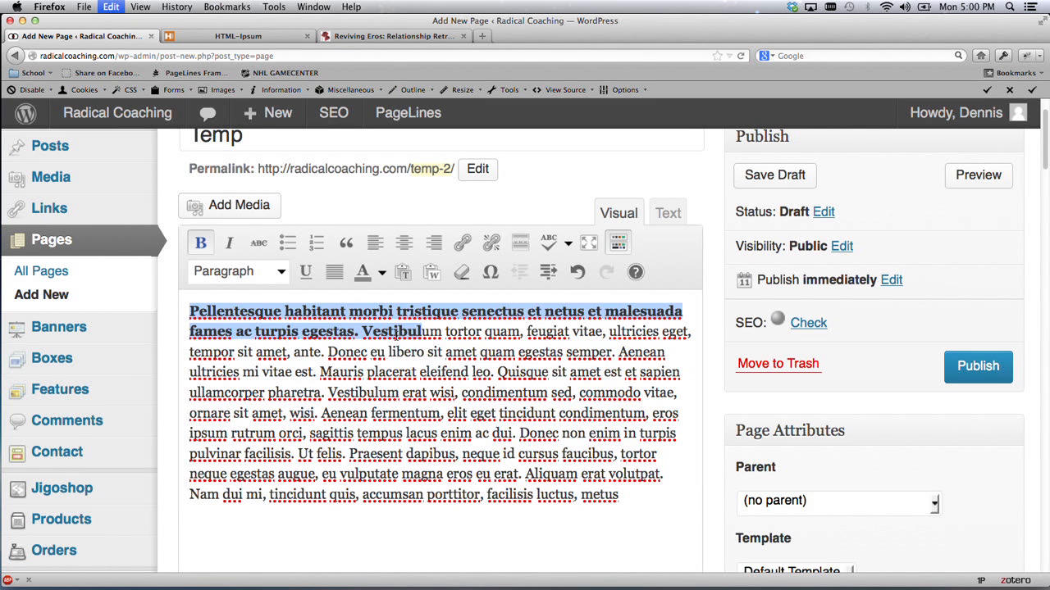
pyautogui.click(230, 243)
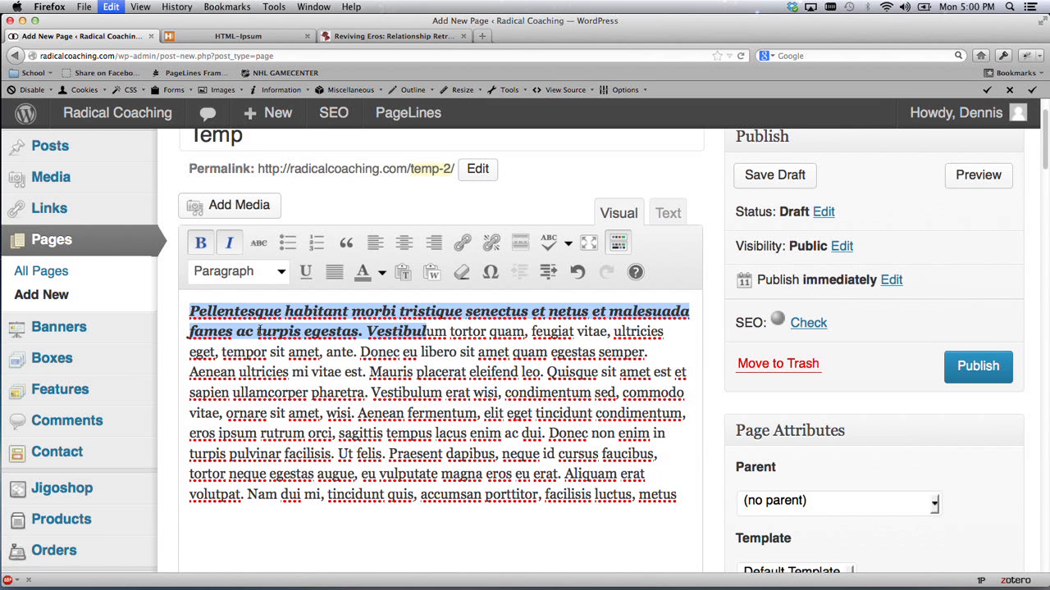
# - Italicize "onec eu libero sit ame" and apply strikethrough to "an ultricie" in the first paragraph
pyautogui.moveTo(367, 352); pyautogui.dragTo(505, 353)
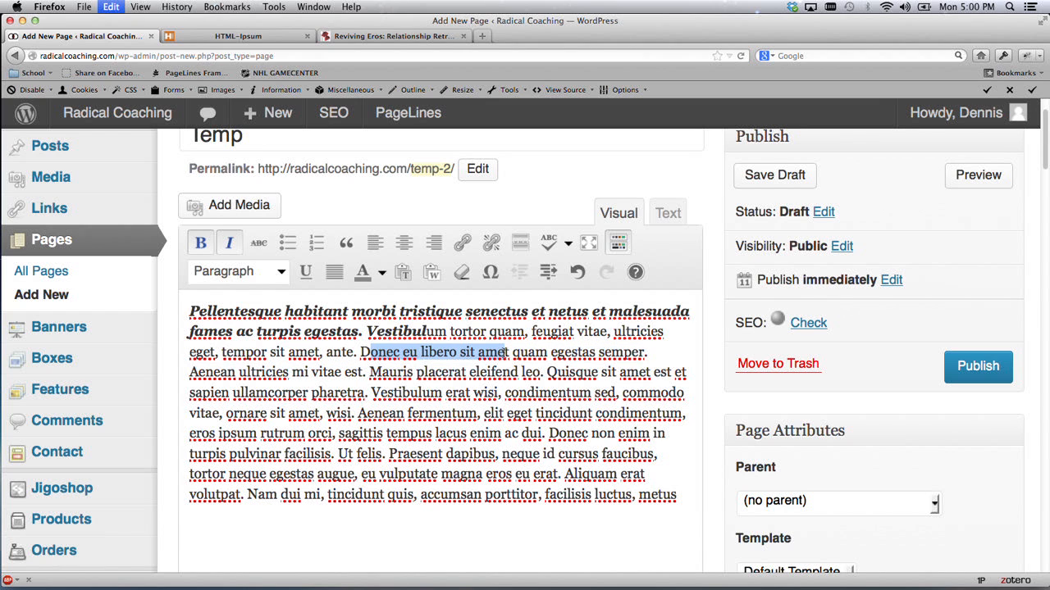
pyautogui.click(230, 243)
pyautogui.moveTo(221, 371); pyautogui.dragTo(287, 371)
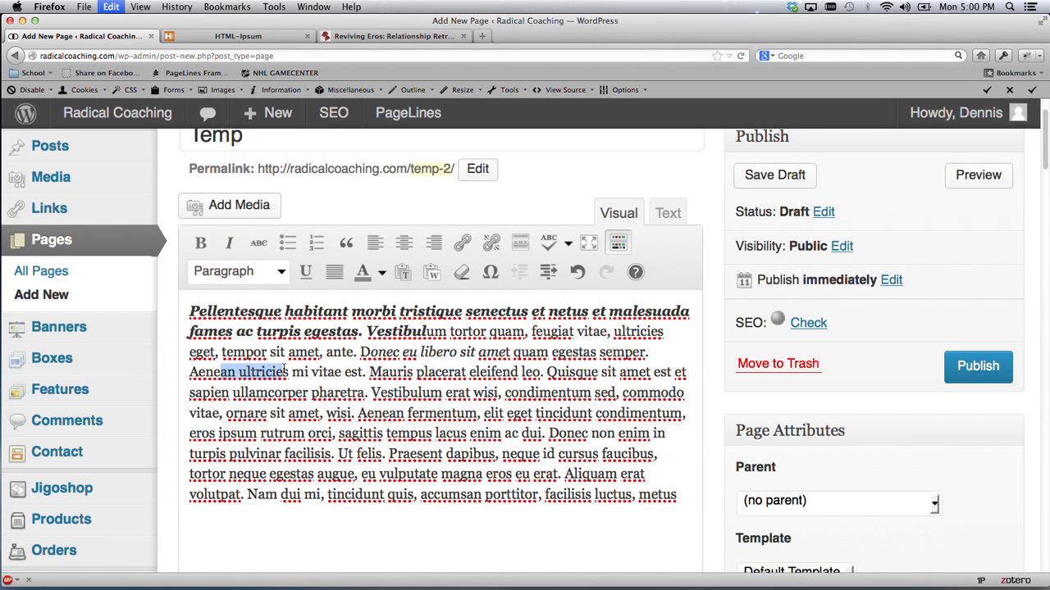
pyautogui.click(257, 246)
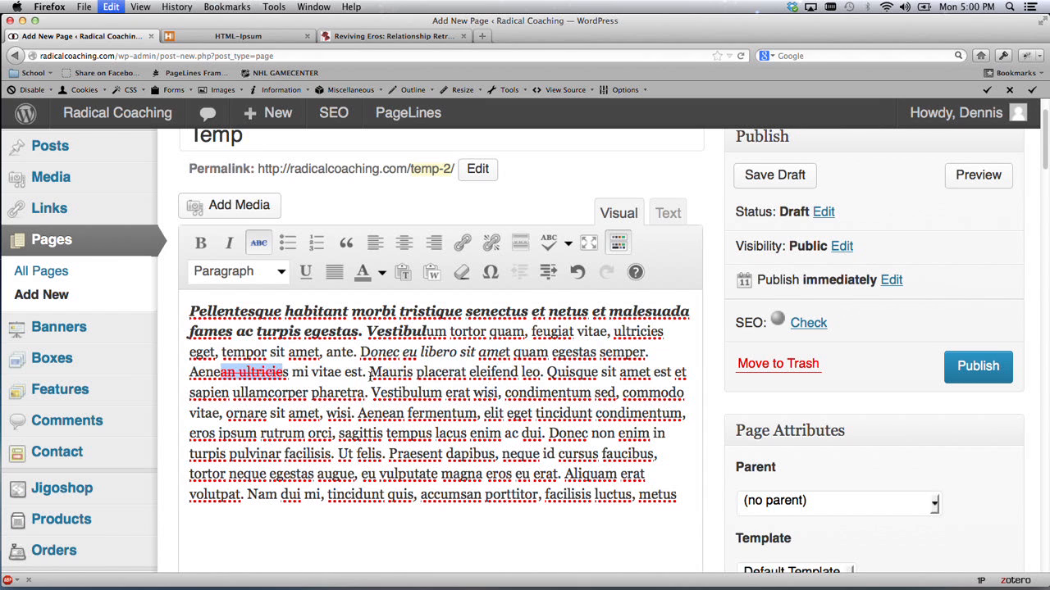
# - Break the text into separate paragraphs after "mi vitae est.", "eleifend leo.", "et sapien u" and "Vestibulum era"
pyautogui.click(369, 373)
pyautogui.press('Return')
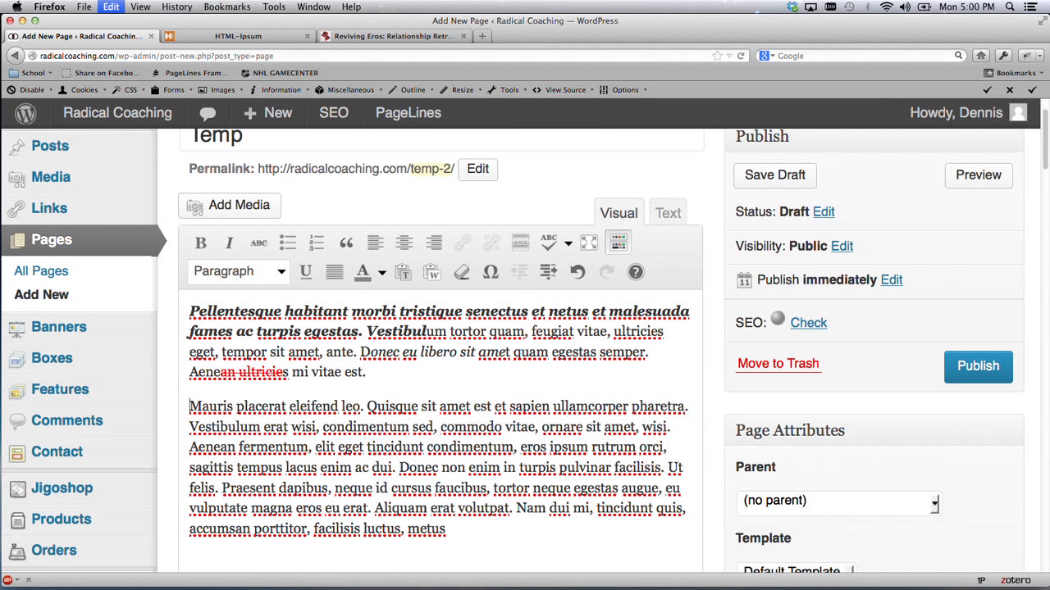
pyautogui.click(367, 406)
pyautogui.press('Return')
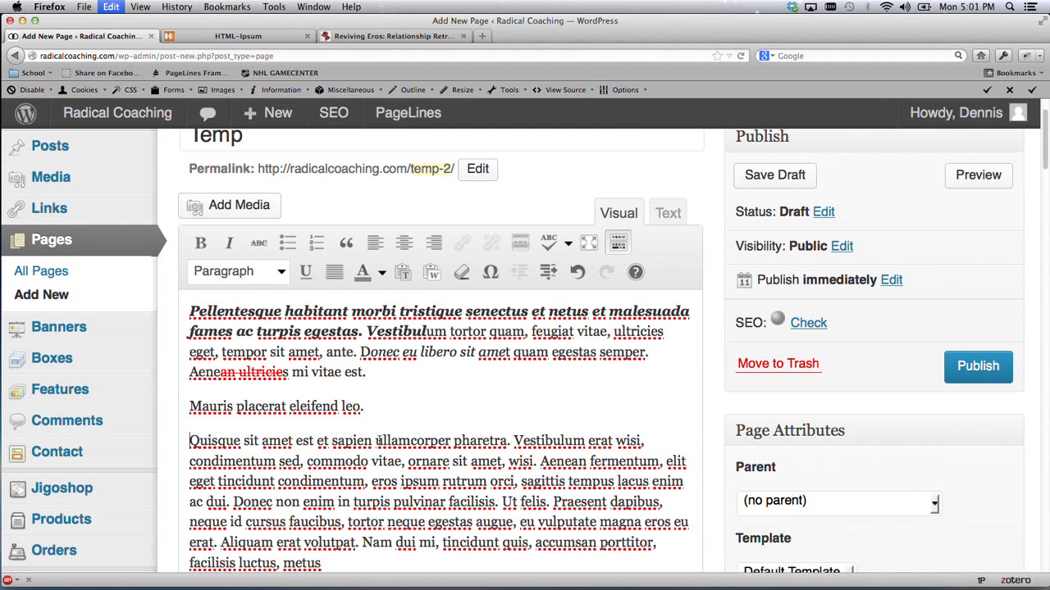
pyautogui.click(383, 441)
pyautogui.press('Return')
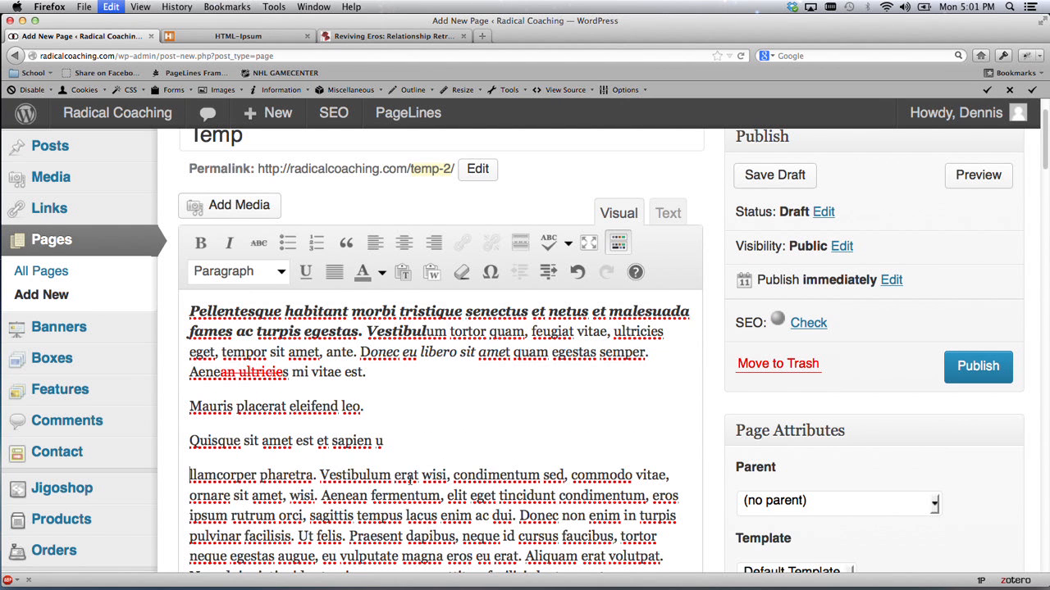
pyautogui.click(418, 475)
pyautogui.press('Return')
# - Turn the three short lines starting with "Mauris placerat" into a bulleted list, then convert it to a numbered list
pyautogui.moveTo(415, 475); pyautogui.dragTo(188, 408)
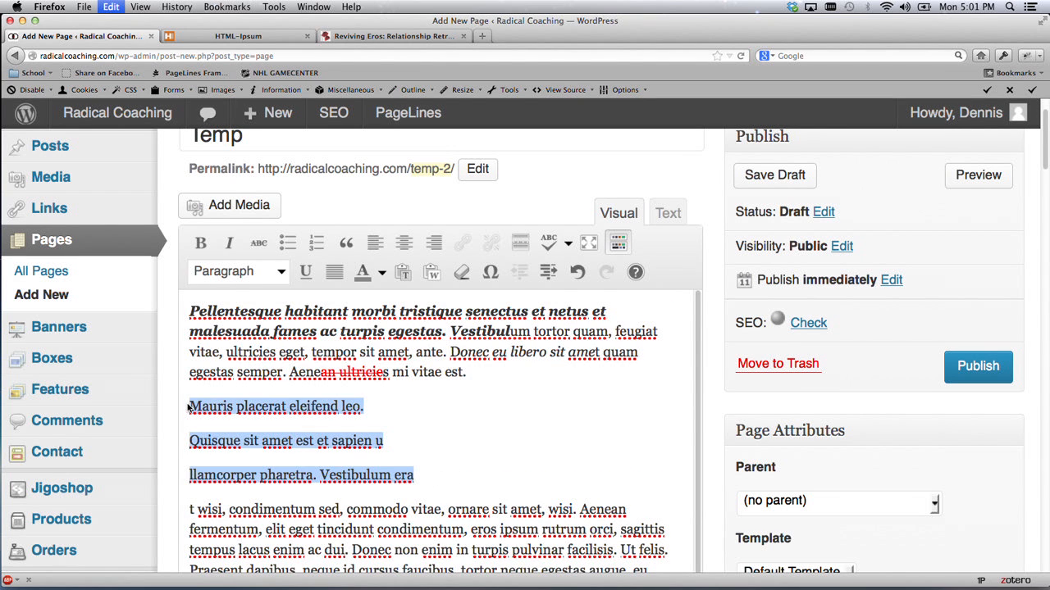
pyautogui.click(288, 244)
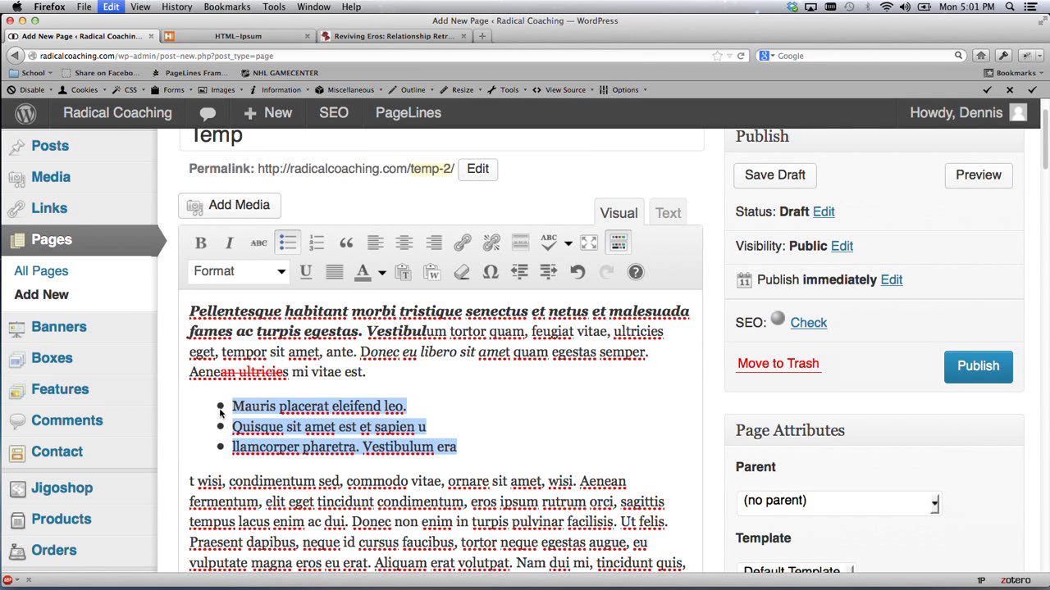
pyautogui.click(323, 245)
pyautogui.scroll(-1, 321, 443)
pyautogui.click(320, 447)
# - Split the paragraph below the list after "rutrum orci," and format its first part, starting "t wisi", as a blockquote
pyautogui.scroll(-1, 287, 328)
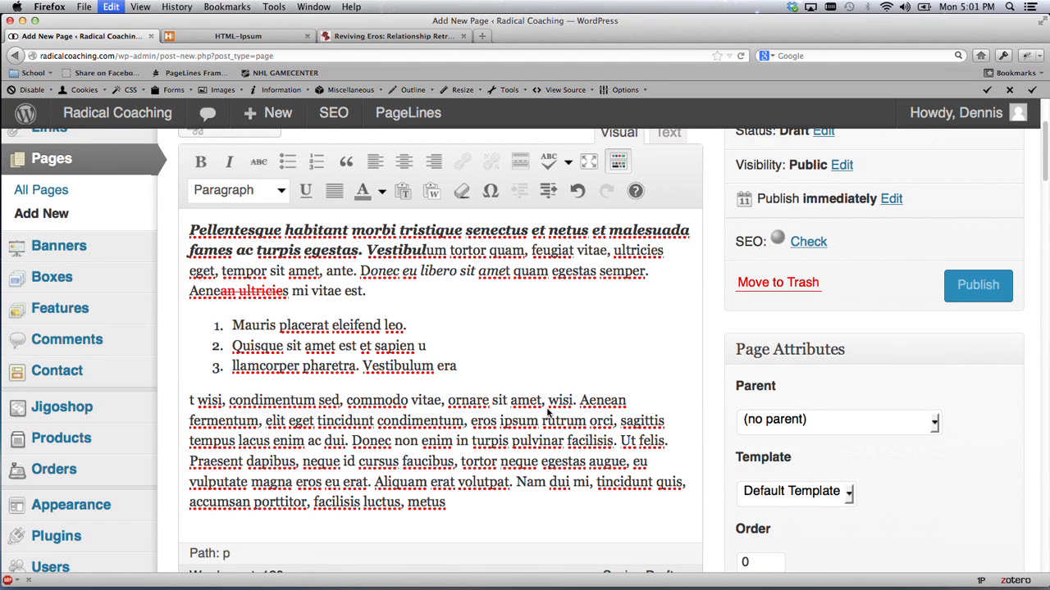
pyautogui.click(643, 421)
pyautogui.press('Return')
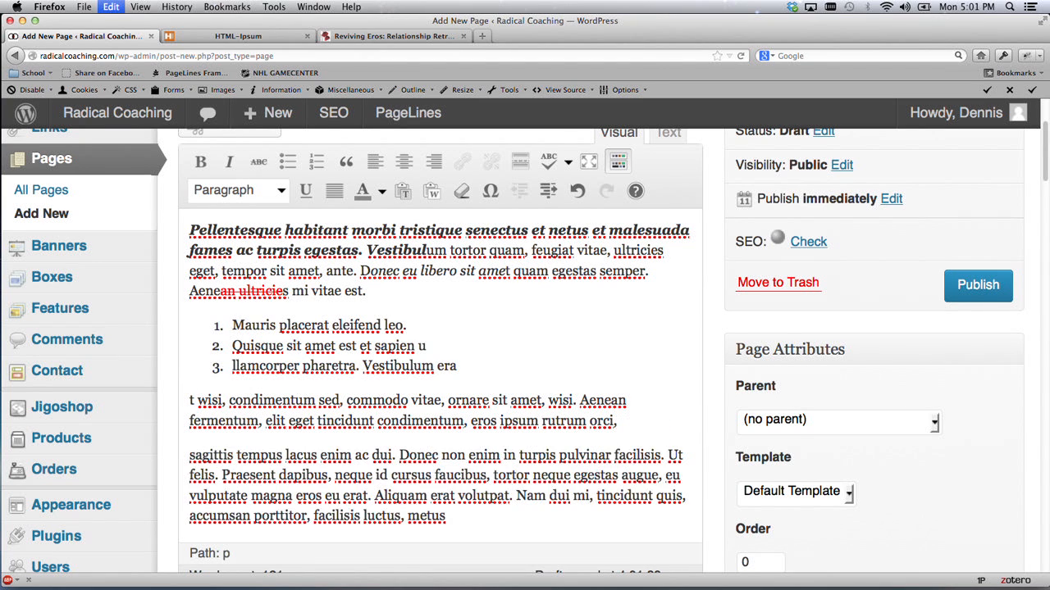
pyautogui.moveTo(191, 400); pyautogui.dragTo(628, 424)
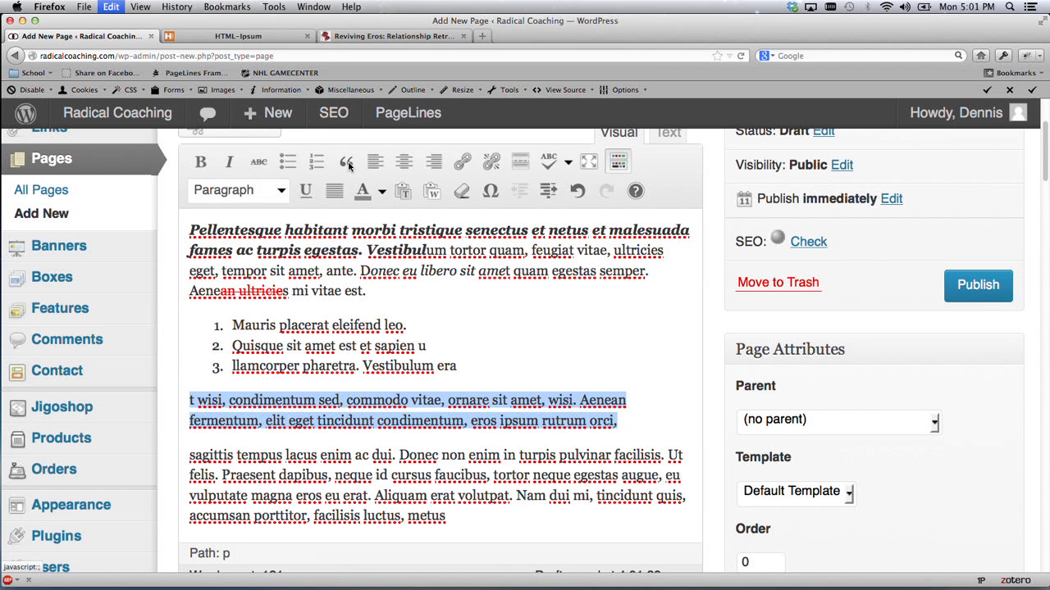
pyautogui.click(348, 165)
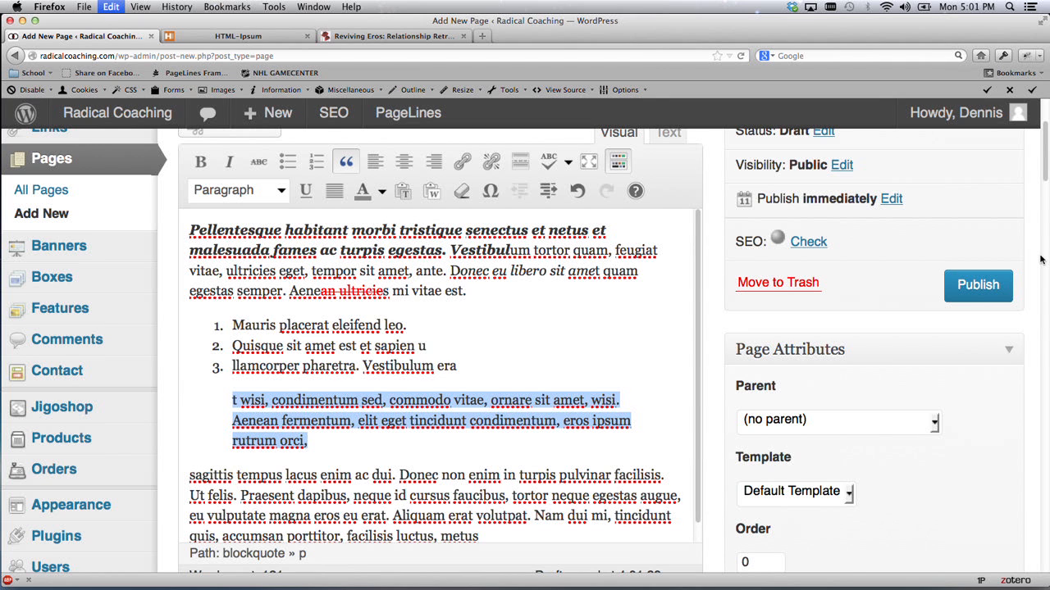
# - Preview the Temp page and examine how the bold, italic, list and blockquote formatting renders on the site
pyautogui.scroll(3, 1040, 291)
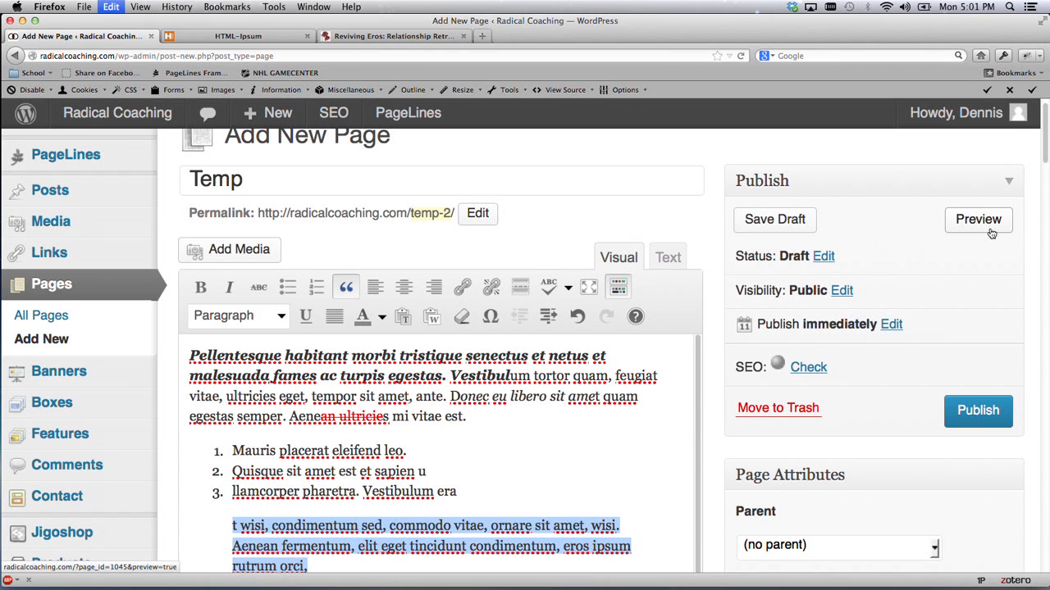
pyautogui.click(990, 232)
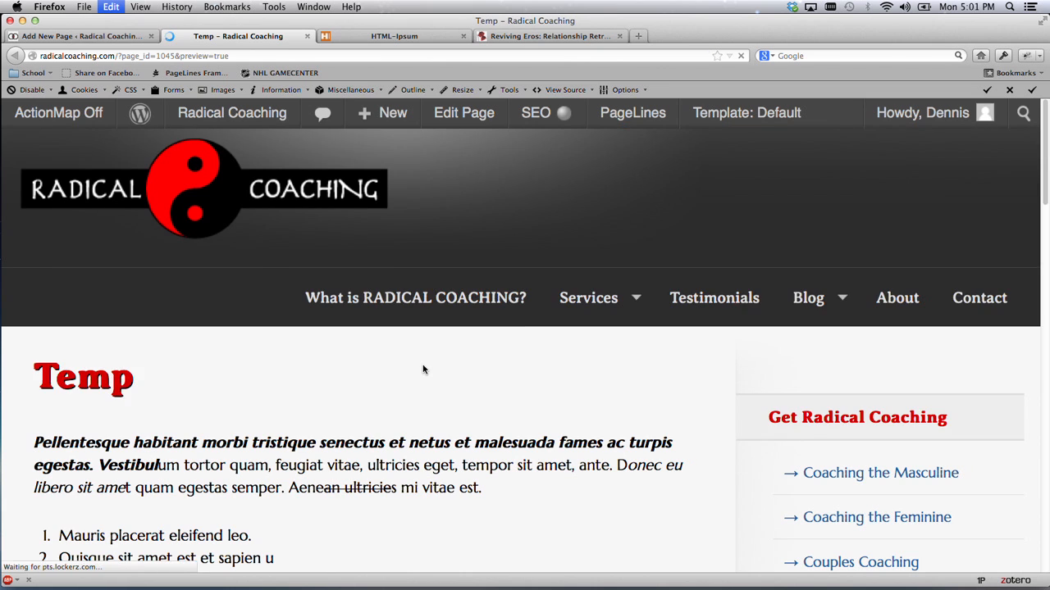
pyautogui.scroll(-3, 423, 369)
pyautogui.scroll(-2, 424, 369)
pyautogui.moveTo(35, 337); pyautogui.dragTo(159, 359)
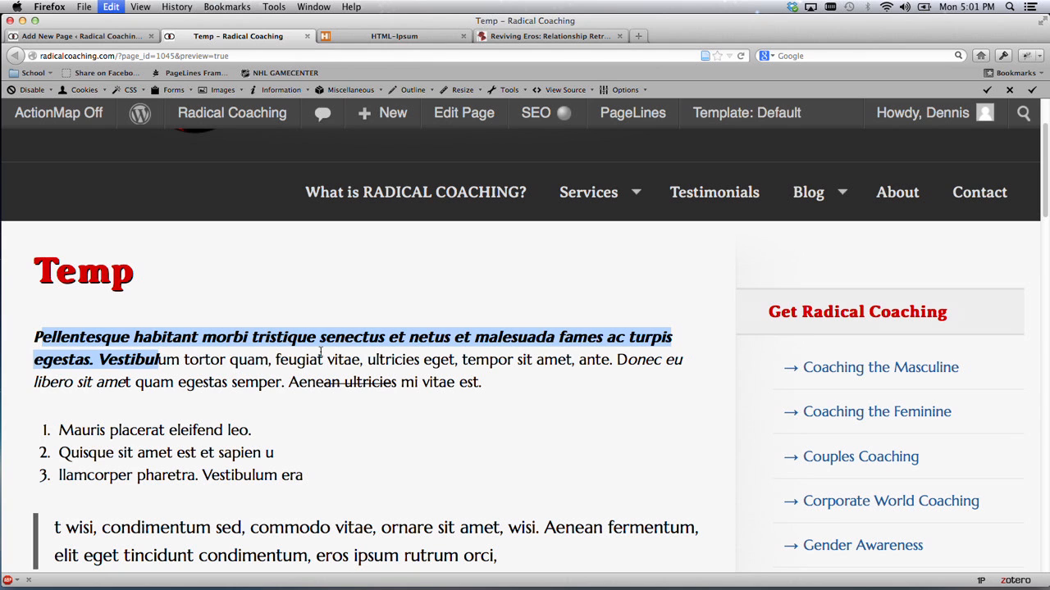
# - Examine the italic, strikethrough, numbered list and blockquote formatting in the page preview, and close the preview
pyautogui.moveTo(636, 359); pyautogui.dragTo(653, 359)
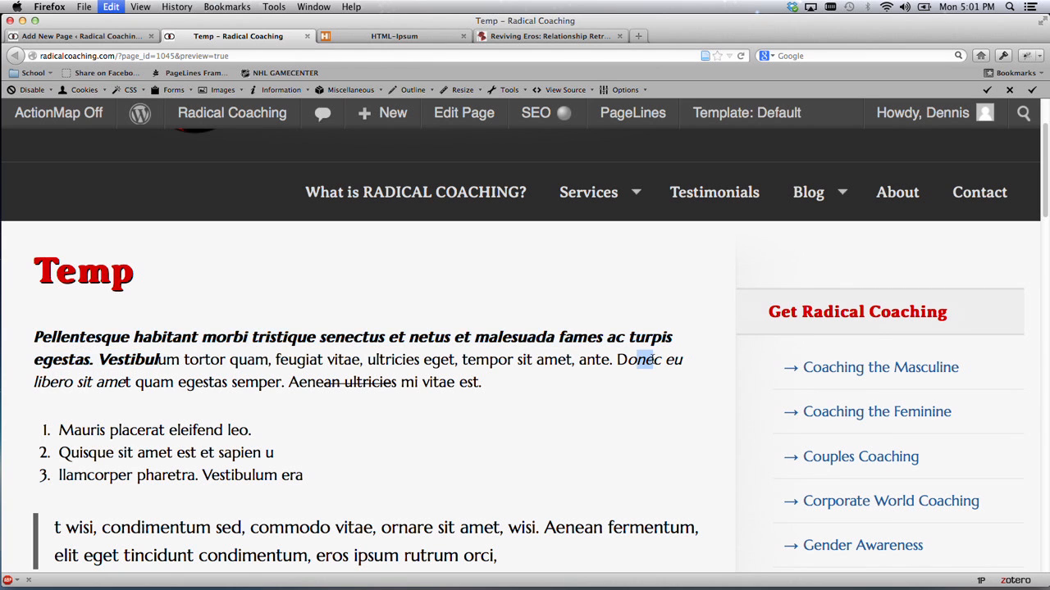
pyautogui.moveTo(323, 383); pyautogui.dragTo(392, 382)
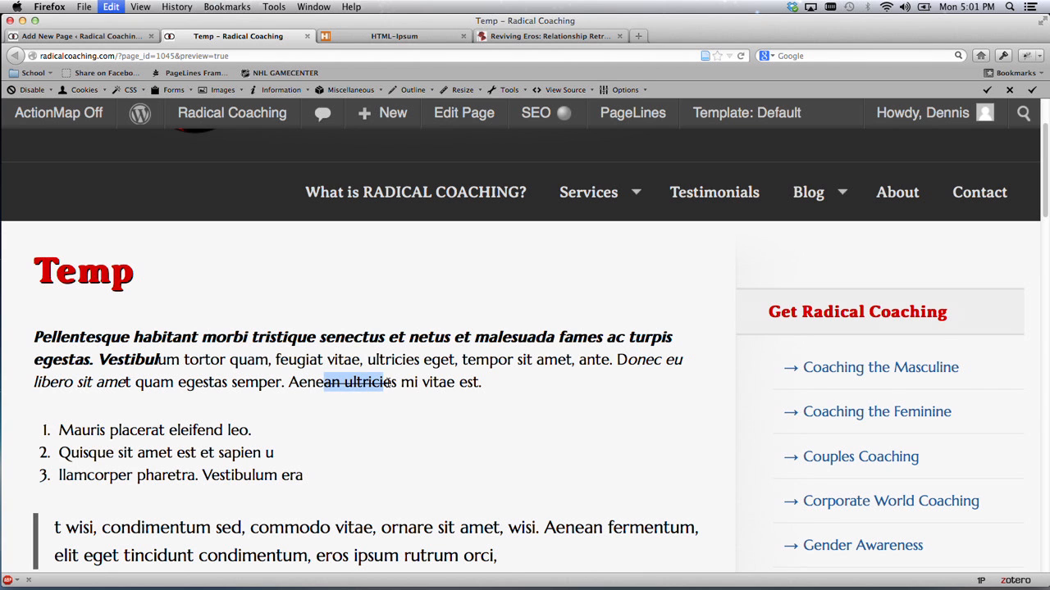
pyautogui.scroll(-3, 366, 387)
pyautogui.moveTo(33, 330); pyautogui.dragTo(258, 385)
pyautogui.scroll(-3, 257, 385)
pyautogui.moveTo(59, 315); pyautogui.dragTo(506, 353)
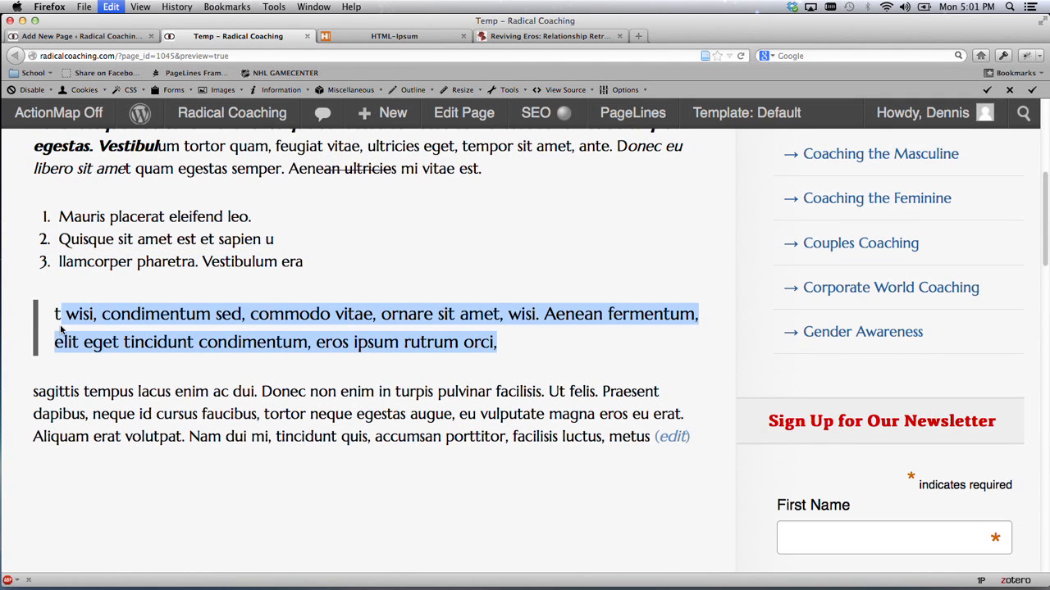
pyautogui.moveTo(56, 313); pyautogui.dragTo(492, 345)
pyautogui.click(307, 36)
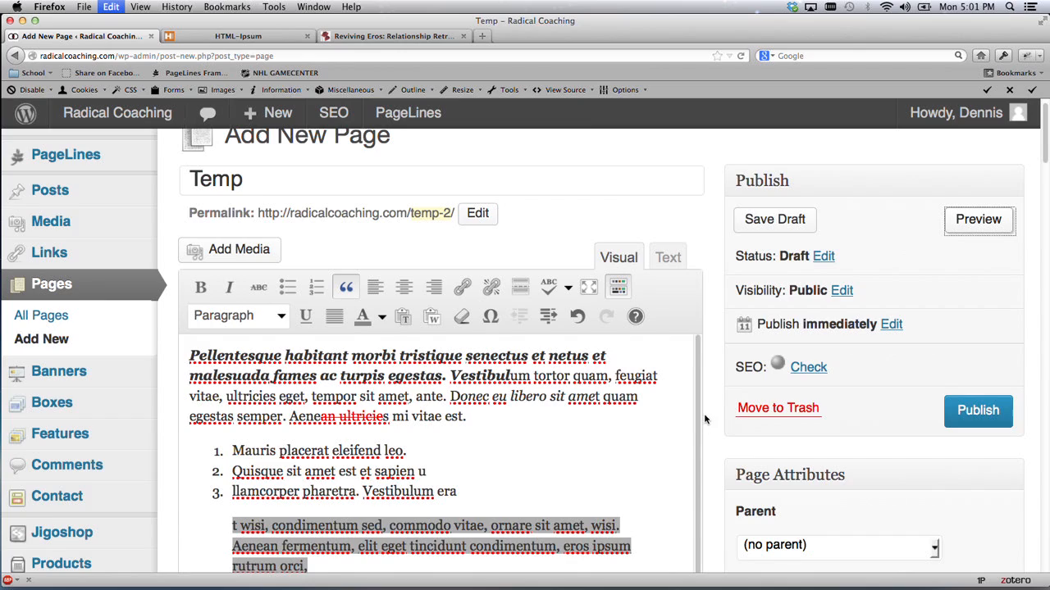
# - Try centre, right and full justification on the first paragraph, "Pellentesque habitant", and finish with it left-aligned
pyautogui.scroll(-4, 705, 421)
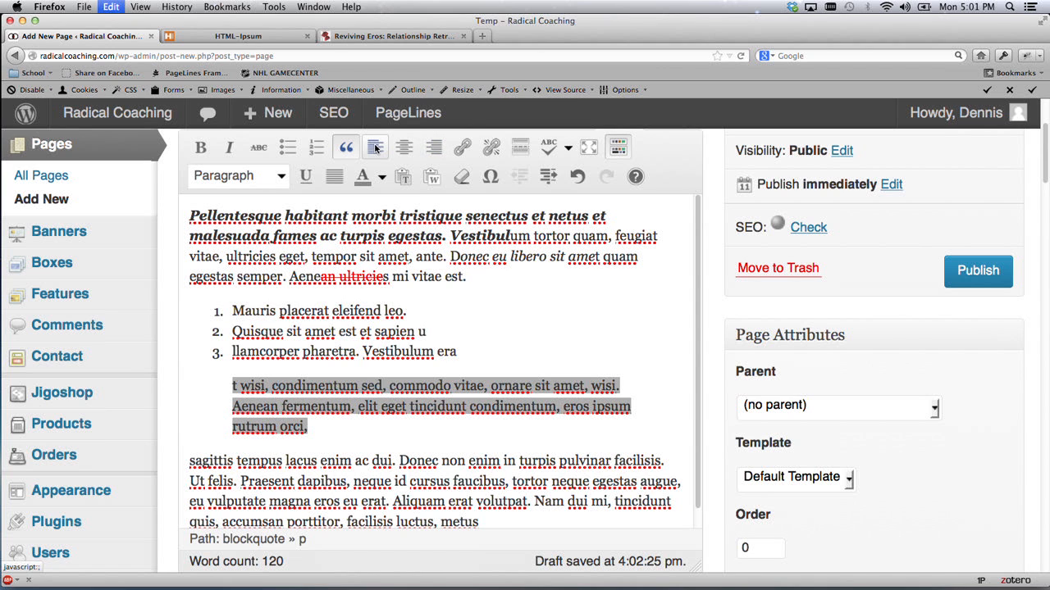
pyautogui.moveTo(190, 216); pyautogui.dragTo(496, 296)
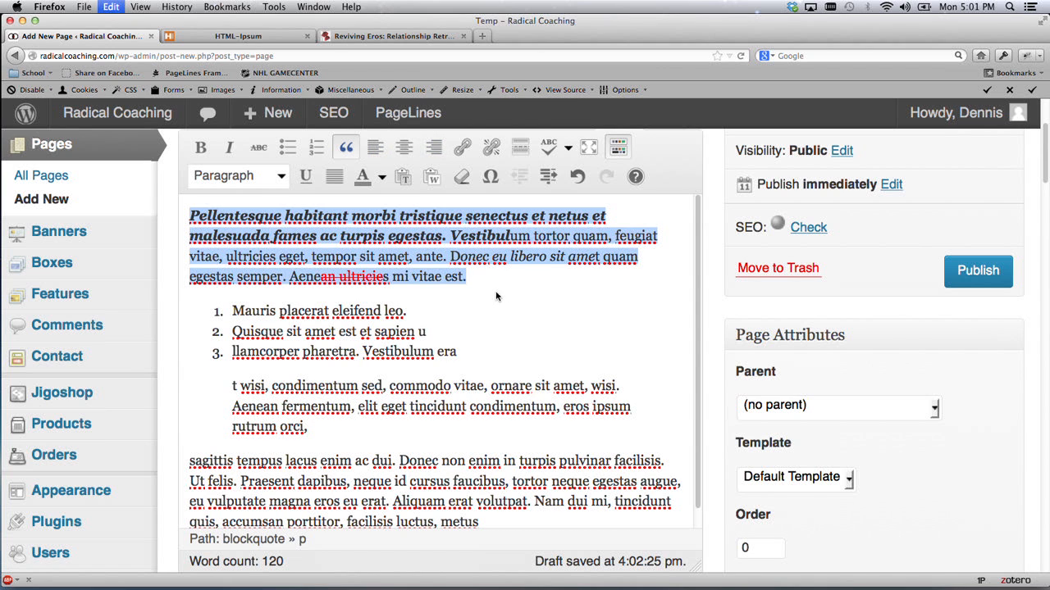
pyautogui.click(405, 148)
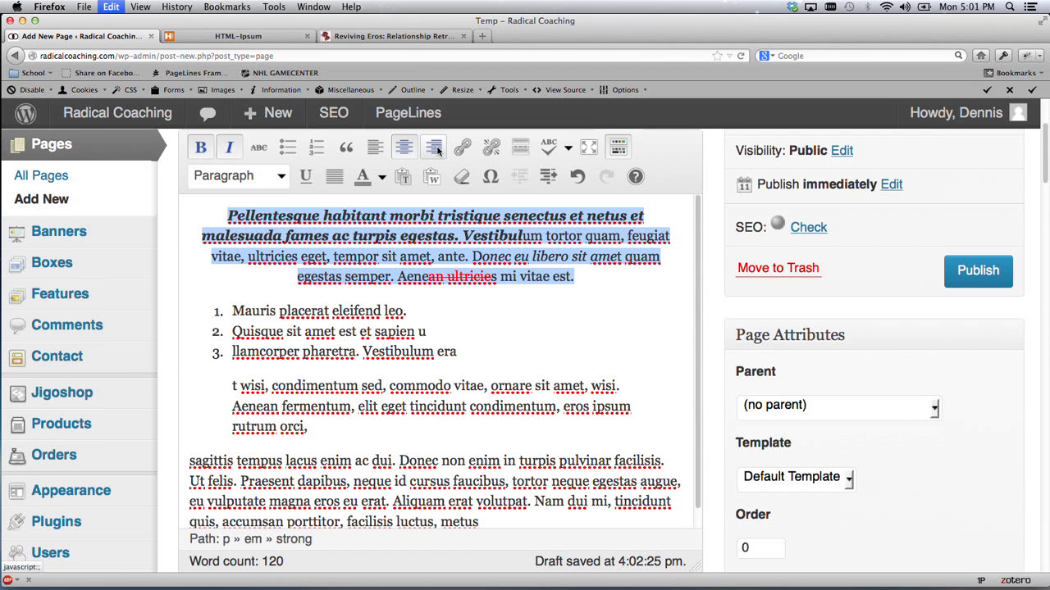
pyautogui.click(435, 147)
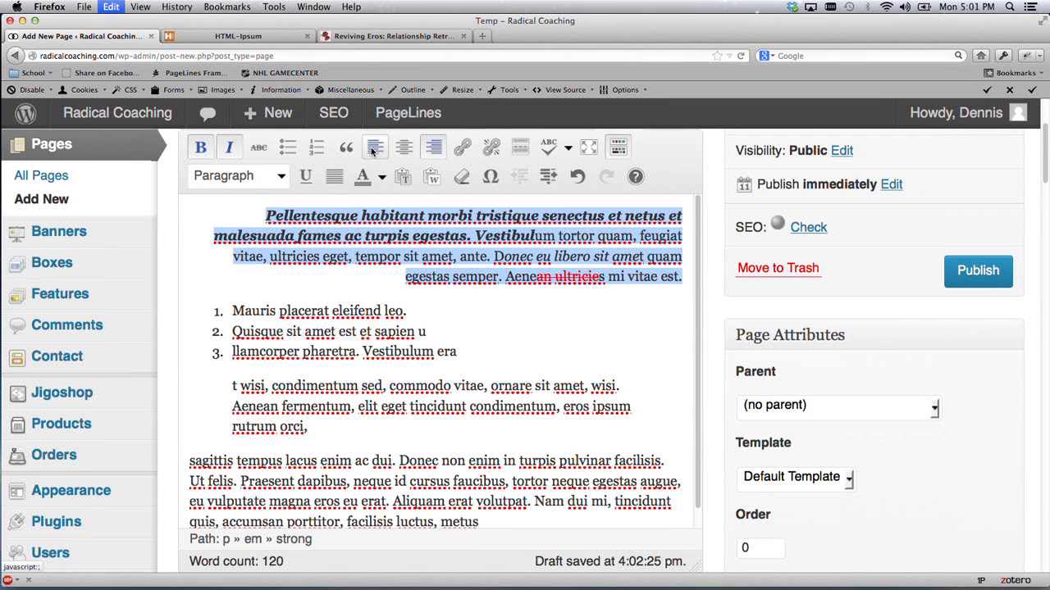
pyautogui.click(334, 177)
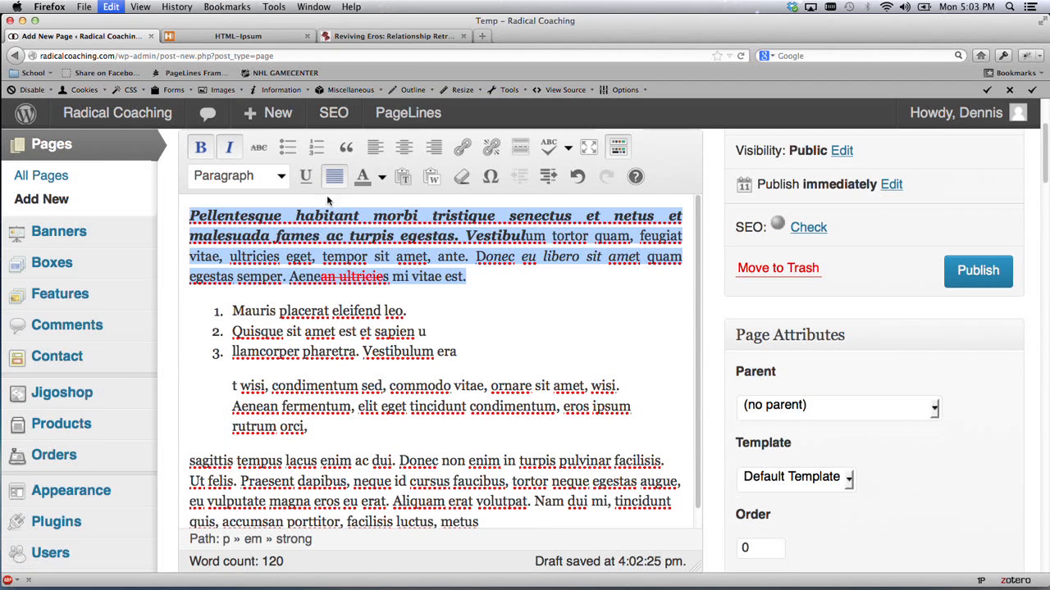
pyautogui.click(378, 147)
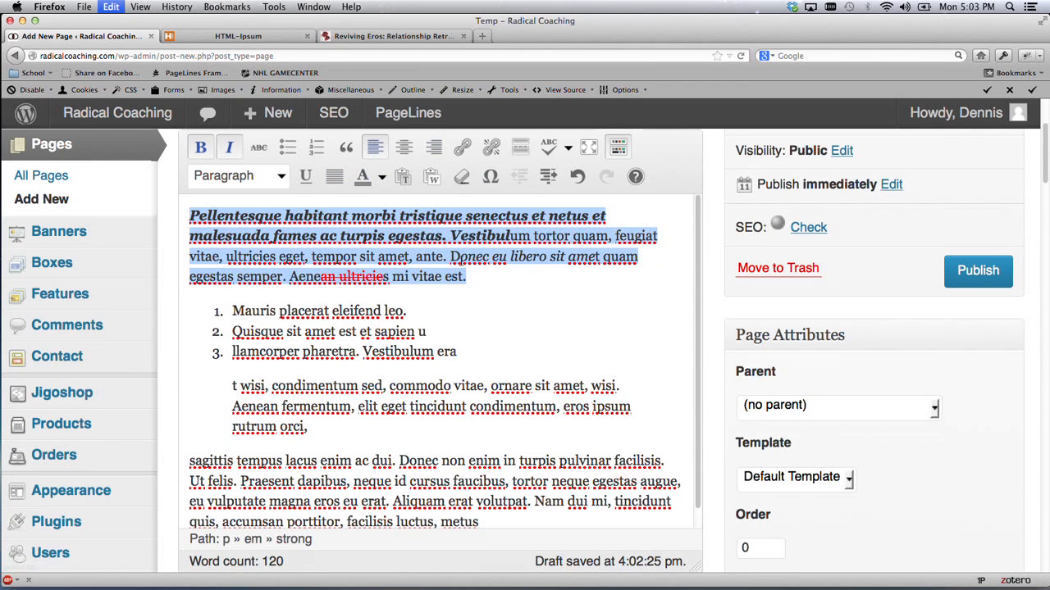
pyautogui.click(472, 296)
pyautogui.moveTo(233, 311); pyautogui.dragTo(407, 312)
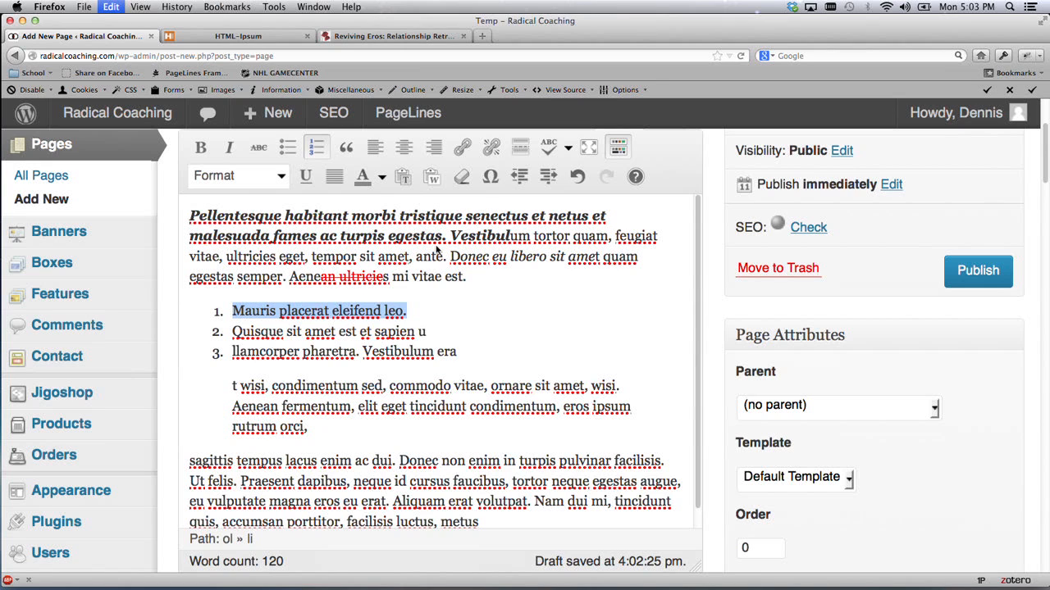
pyautogui.click(464, 149)
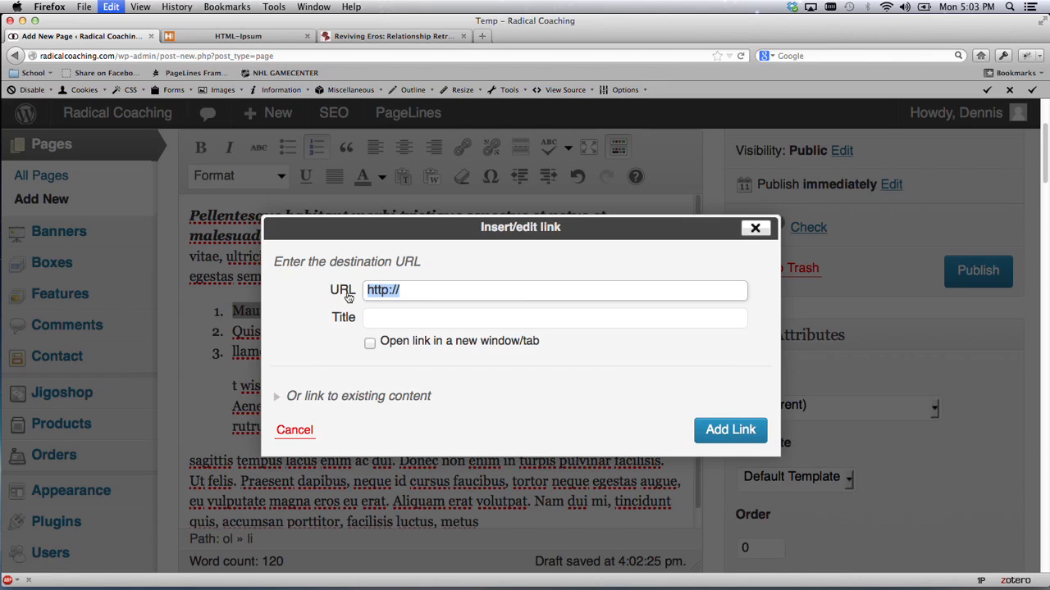
pyautogui.click(419, 292)
pyautogui.write('www.google')
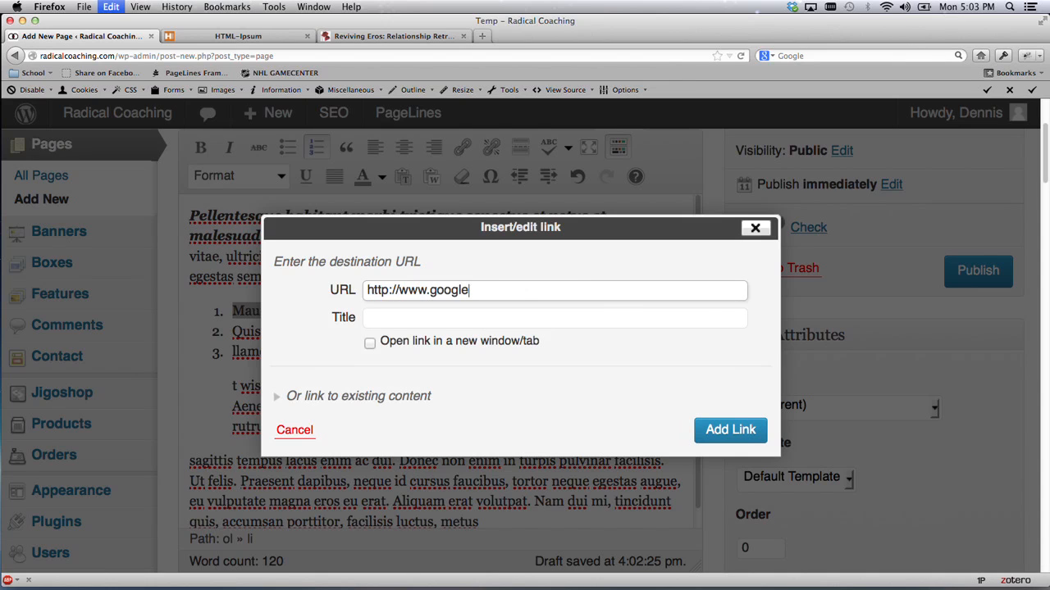
pyautogui.write('.com')
pyautogui.click(392, 324)
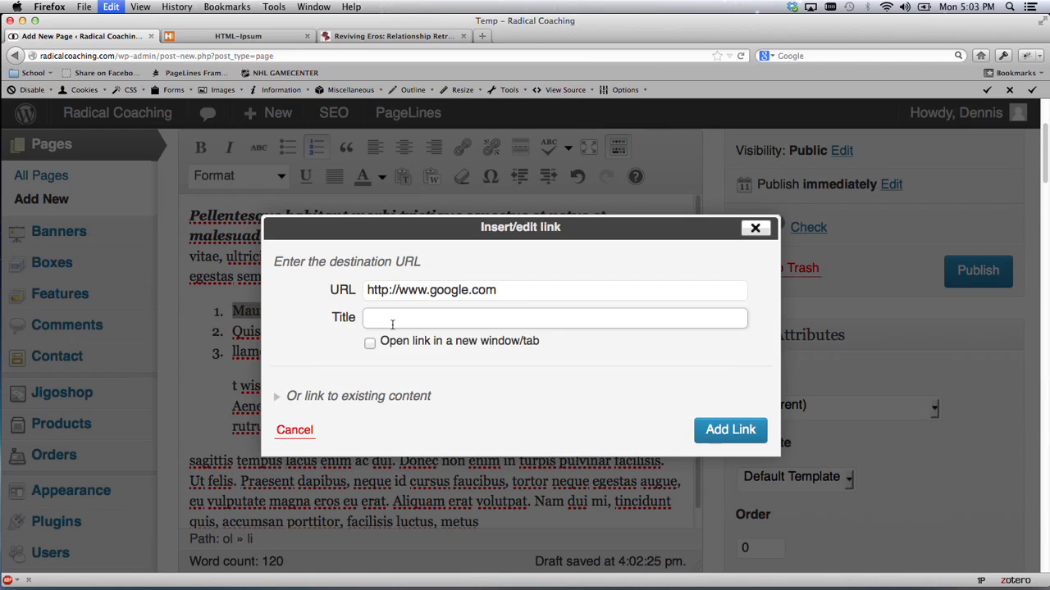
pyautogui.write('This is a link to google')
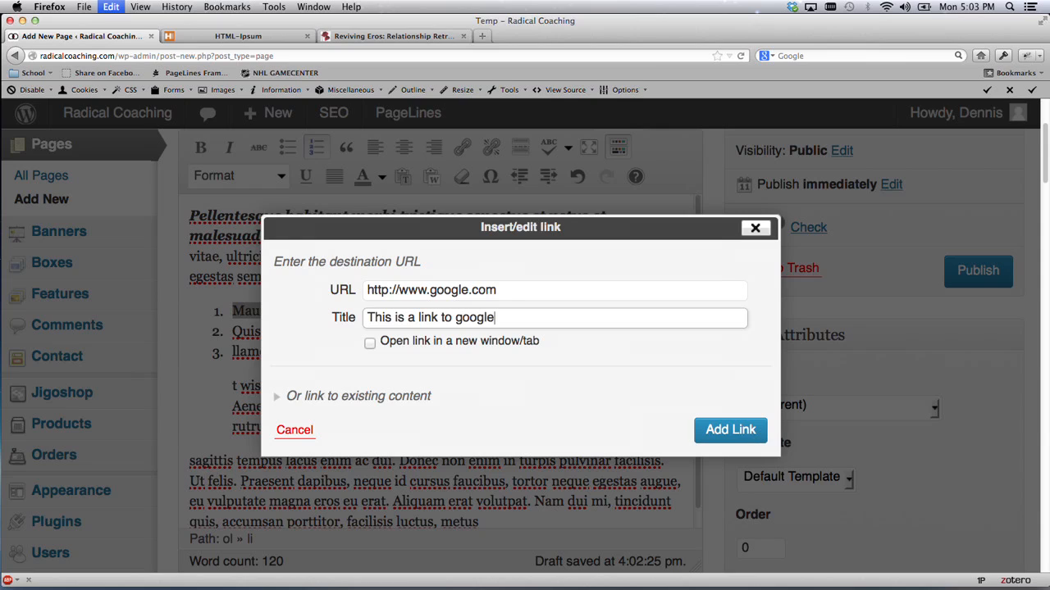
# - Set the link to open in a new window/tab, browse the existing site content, and add the link
pyautogui.click(369, 346)
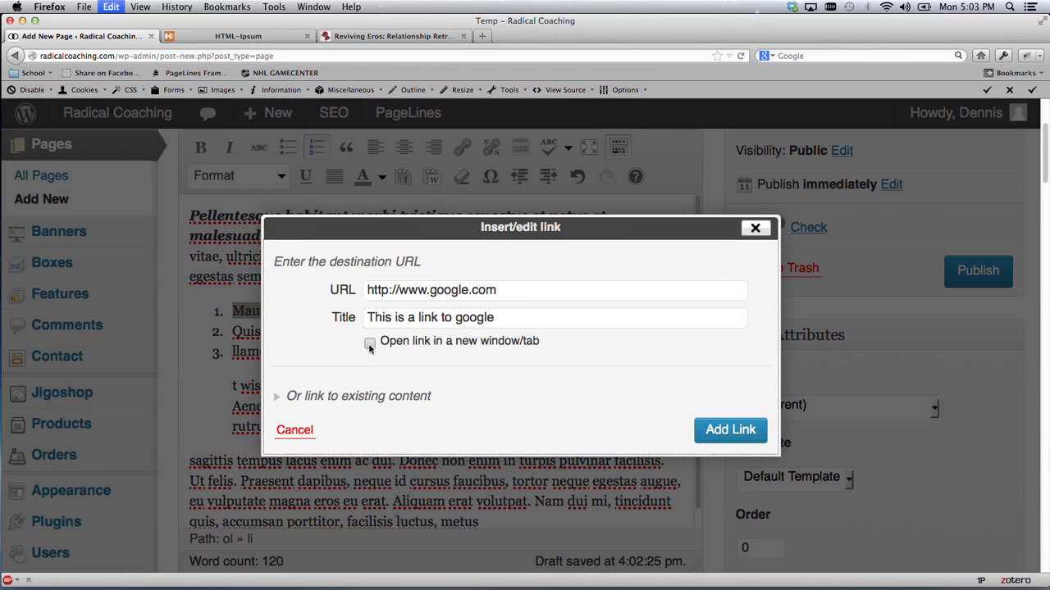
pyautogui.click(494, 349)
pyautogui.click(278, 400)
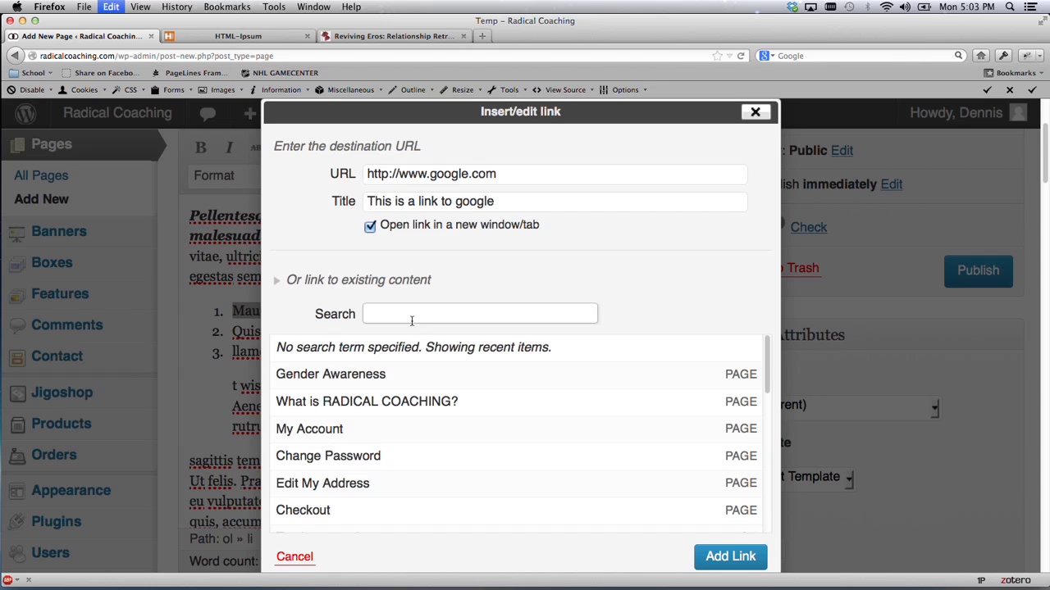
pyautogui.scroll(-2, 381, 450)
pyautogui.scroll(-5, 380, 450)
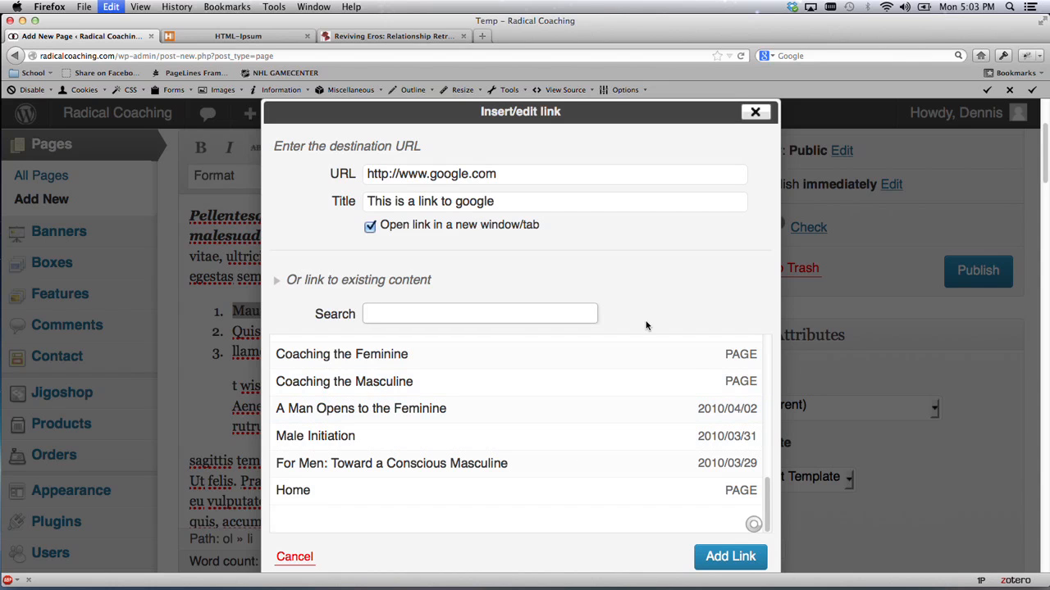
pyautogui.click(286, 282)
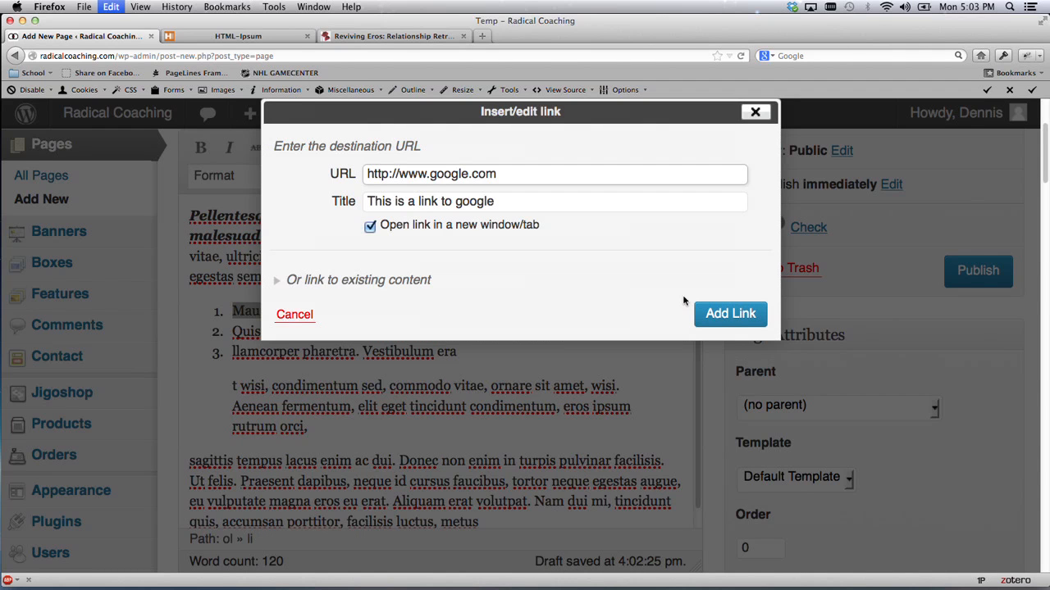
pyautogui.click(730, 315)
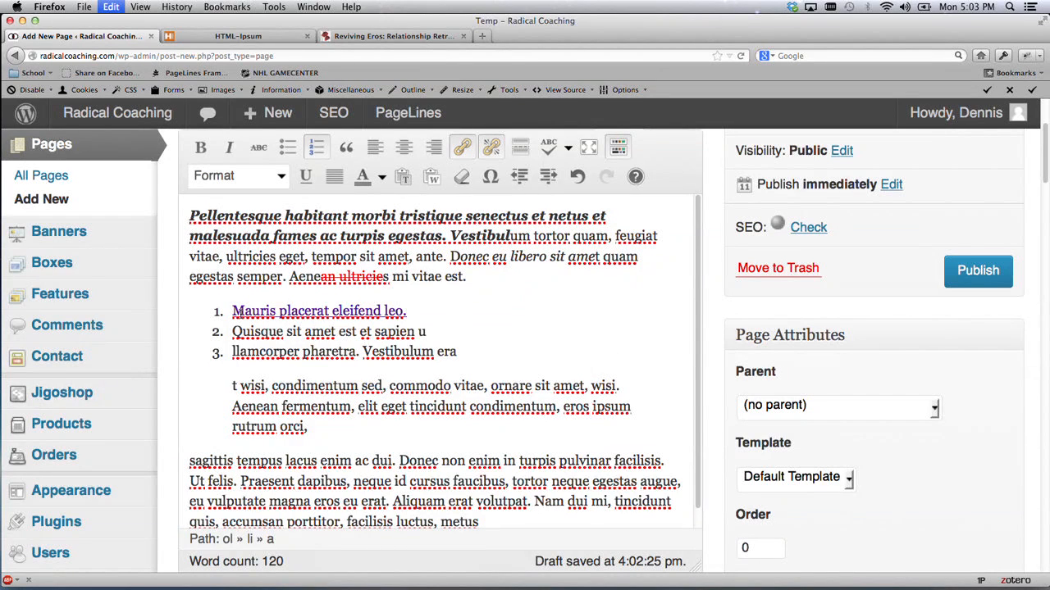
pyautogui.click(408, 311)
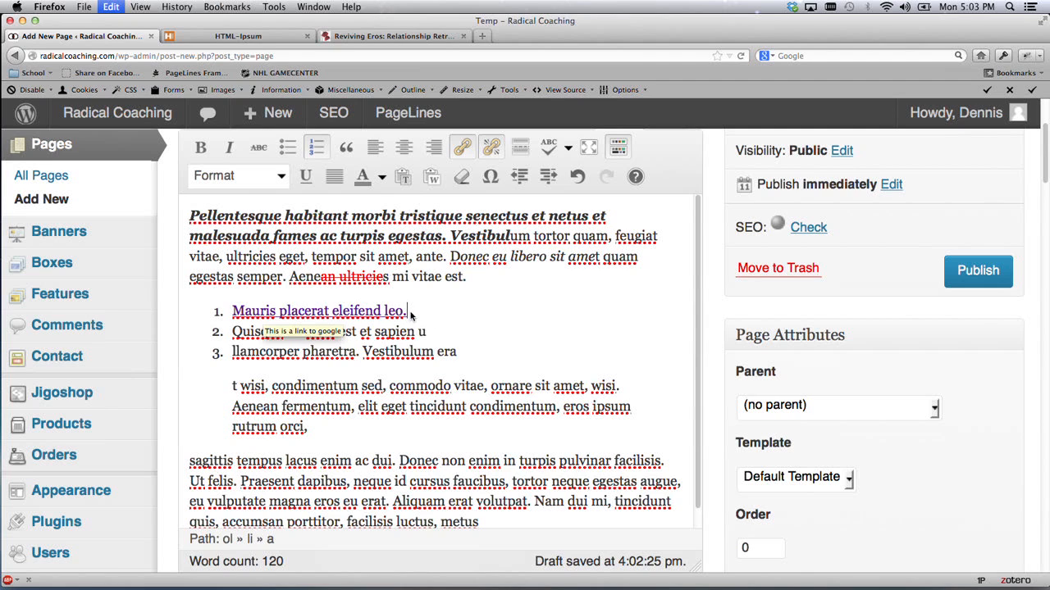
pyautogui.click(342, 310)
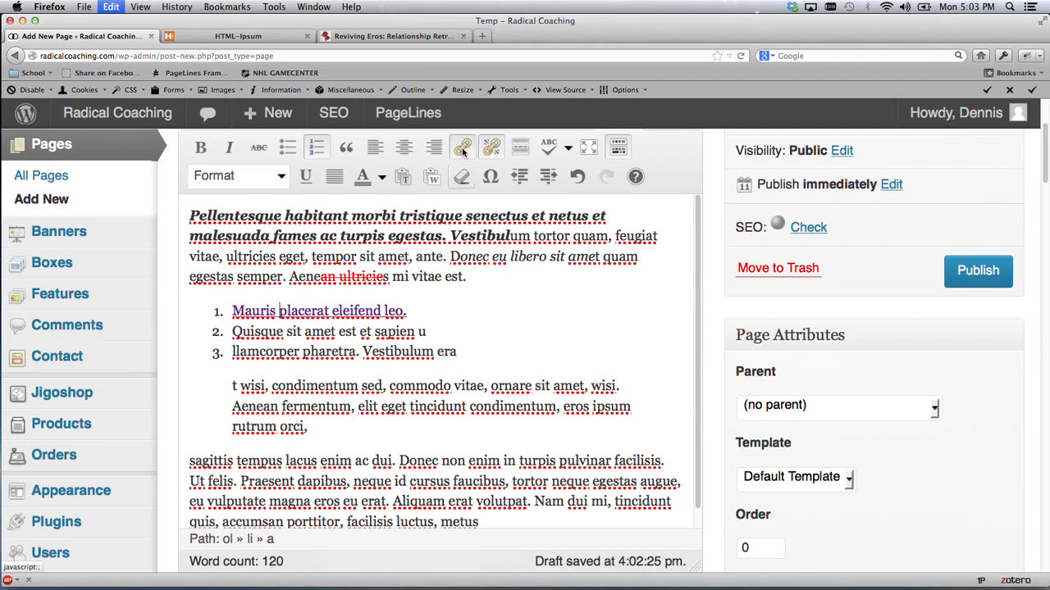
pyautogui.click(463, 148)
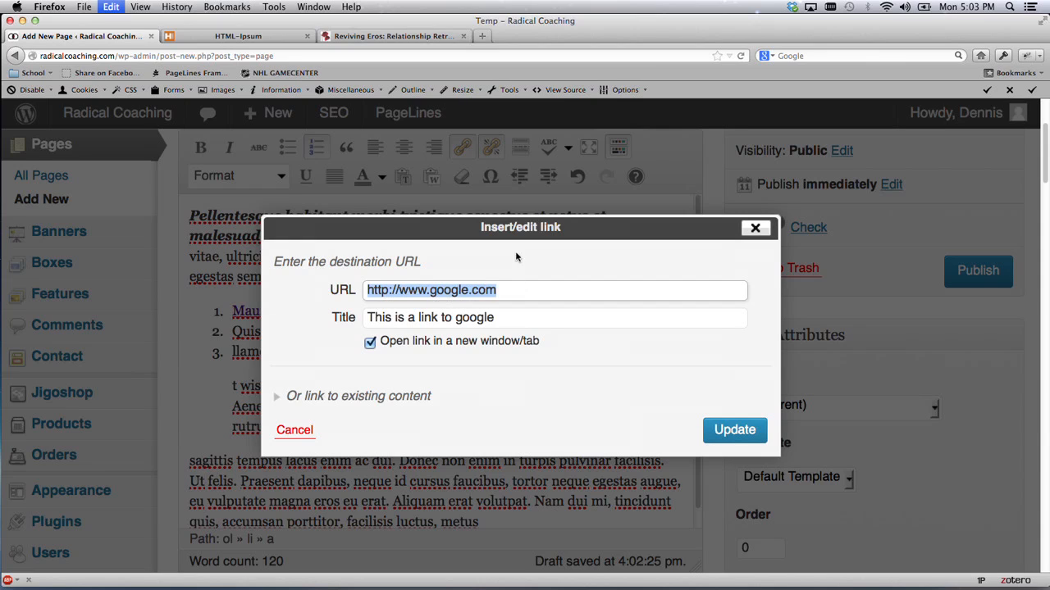
pyautogui.click(502, 290)
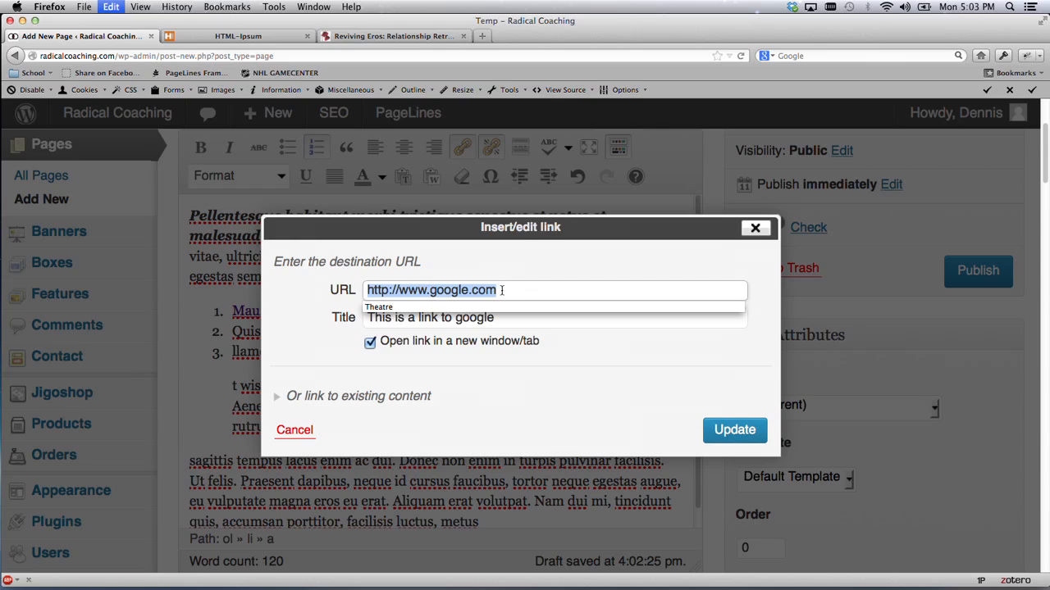
pyautogui.click(502, 290)
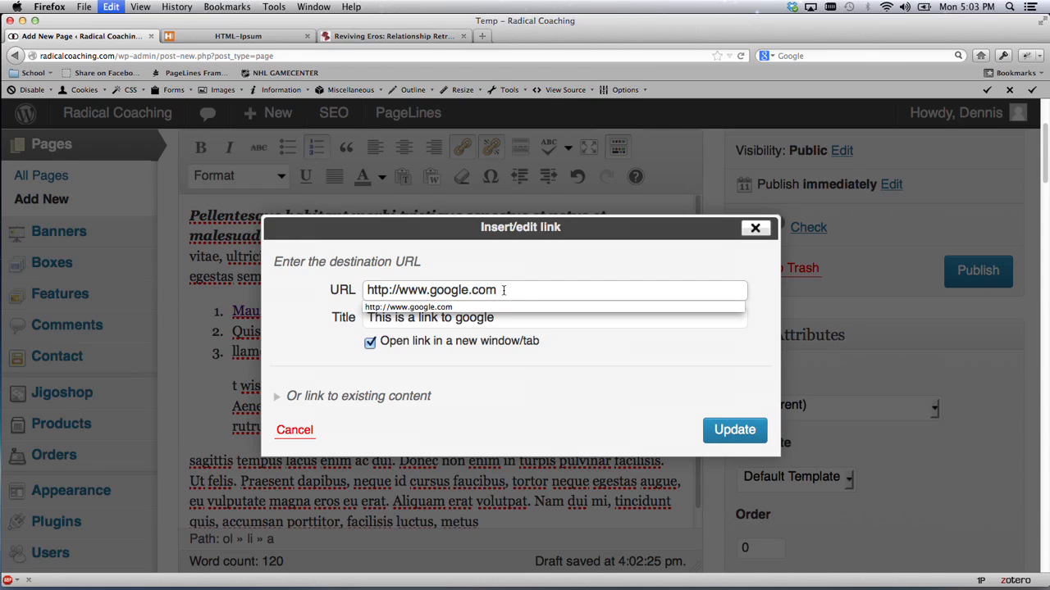
pyautogui.moveTo(465, 292); pyautogui.dragTo(428, 292)
pyautogui.write('bing')
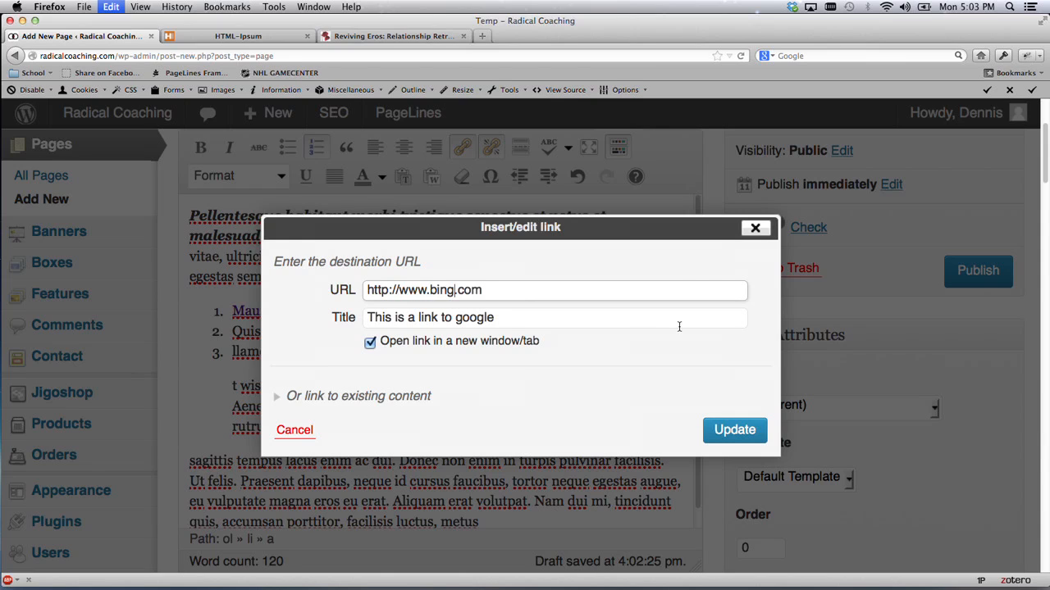
pyautogui.click(730, 432)
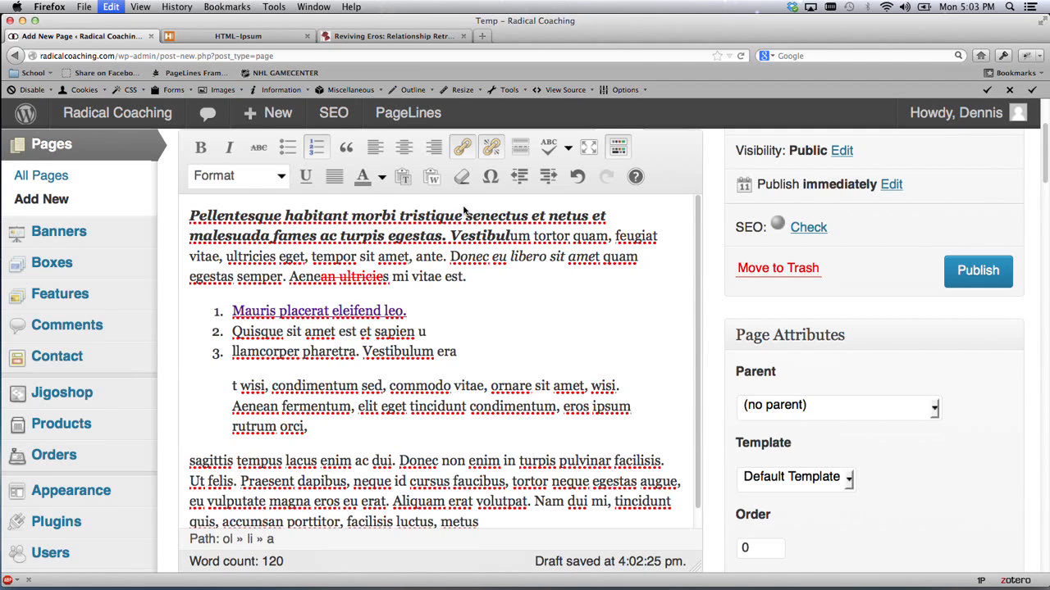
pyautogui.click(490, 147)
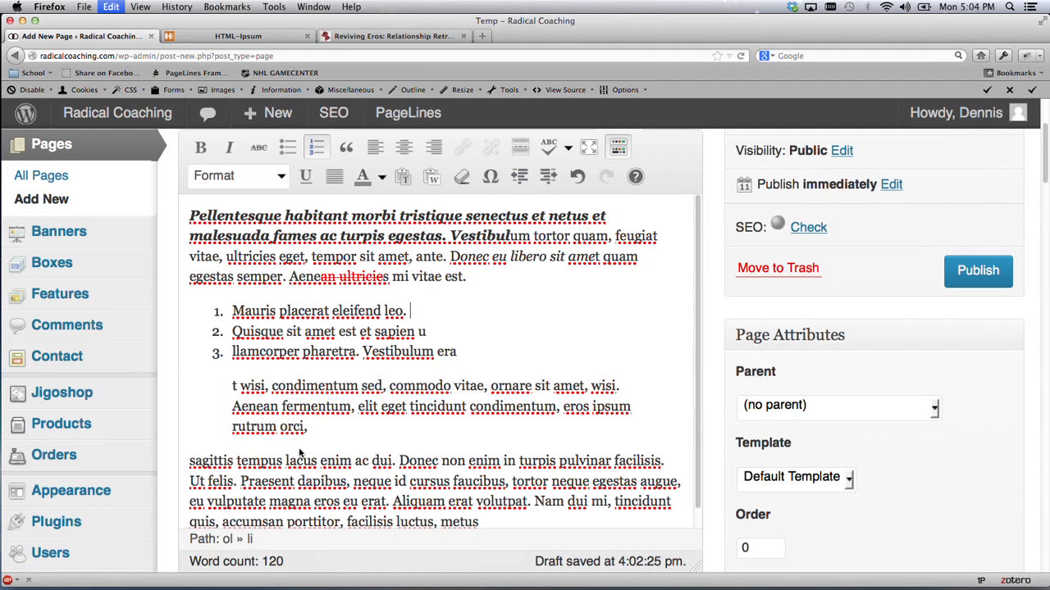
# - Insert a More tag before the paragraph starting "sagittis tempus lacus", and undo the insertion
pyautogui.click(191, 461)
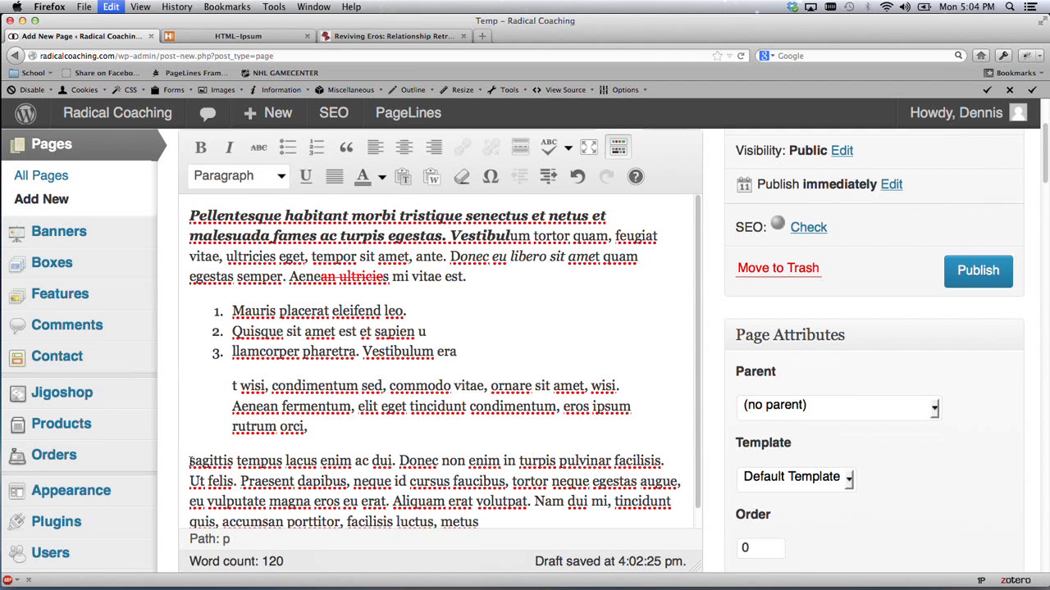
pyautogui.click(522, 146)
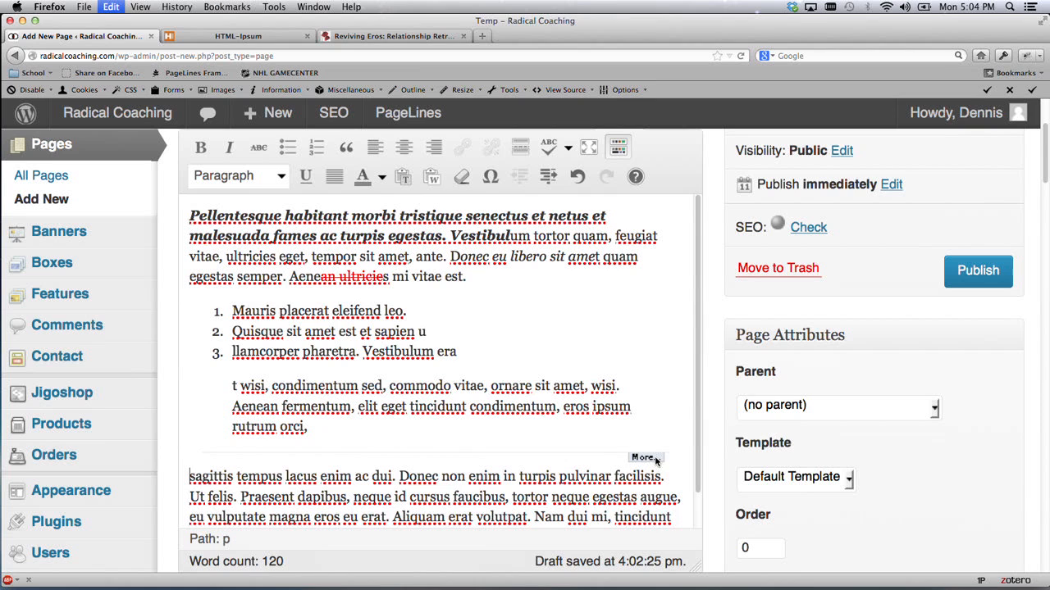
pyautogui.scroll(-2, 648, 459)
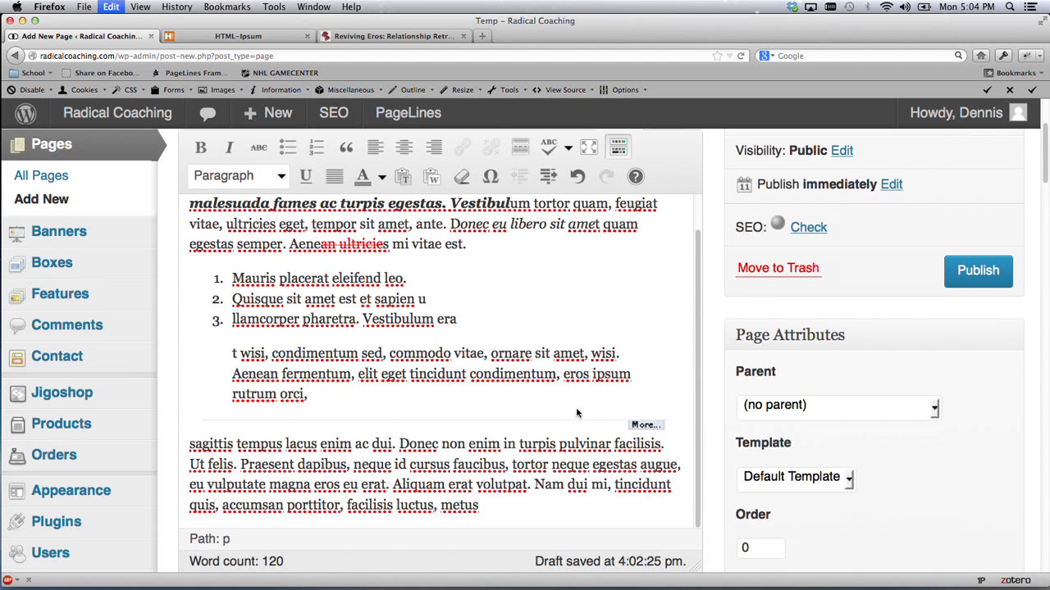
pyautogui.click(578, 177)
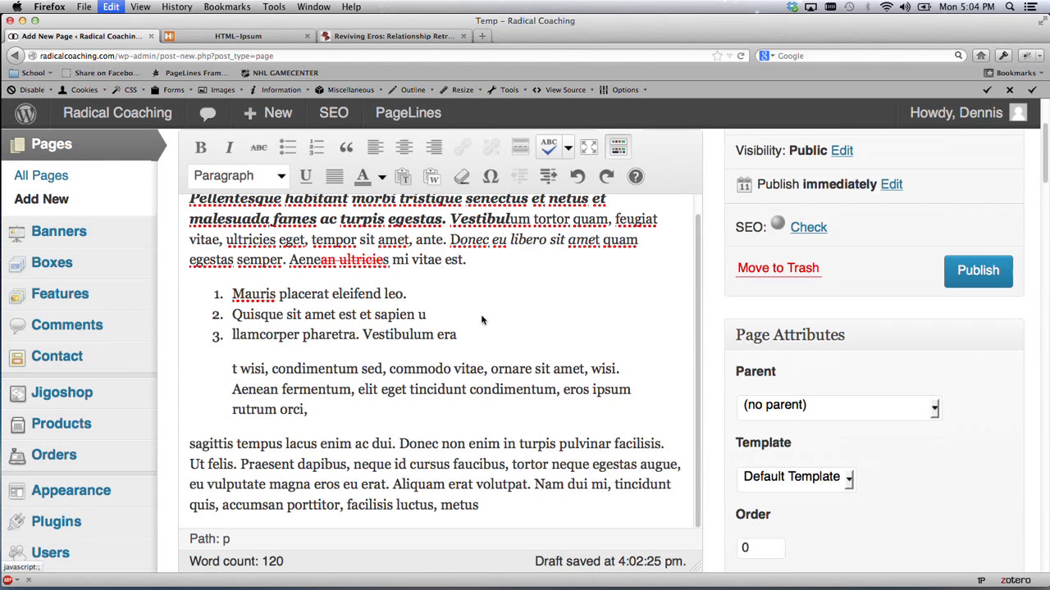
# - View the spellchecker's language choices, keeping English, and toggle the spellchecker on and off
pyautogui.scroll(1, 469, 345)
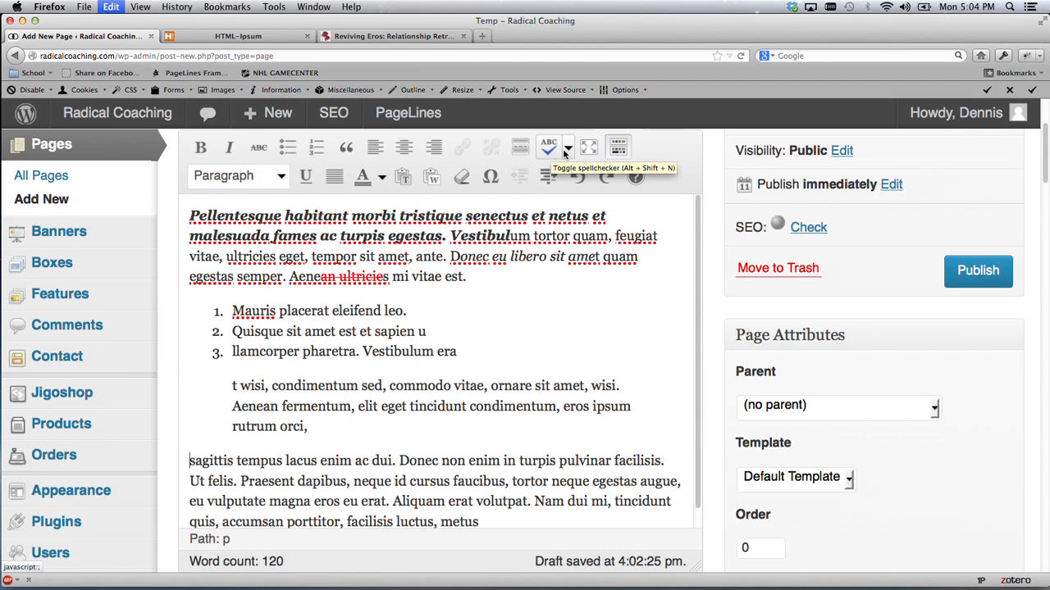
pyautogui.click(567, 149)
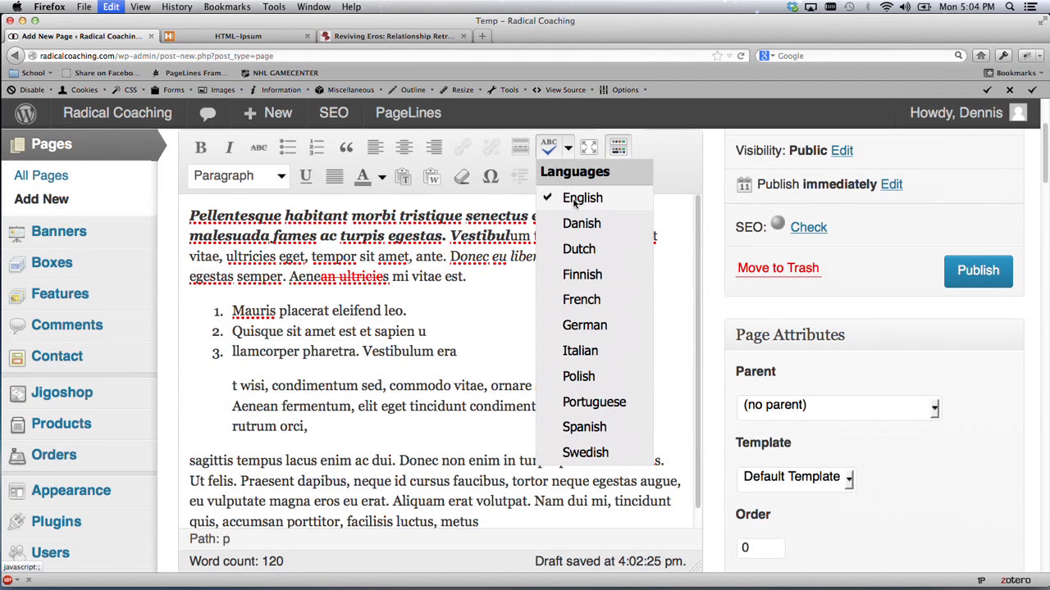
pyautogui.click(548, 149)
pyautogui.click(548, 150)
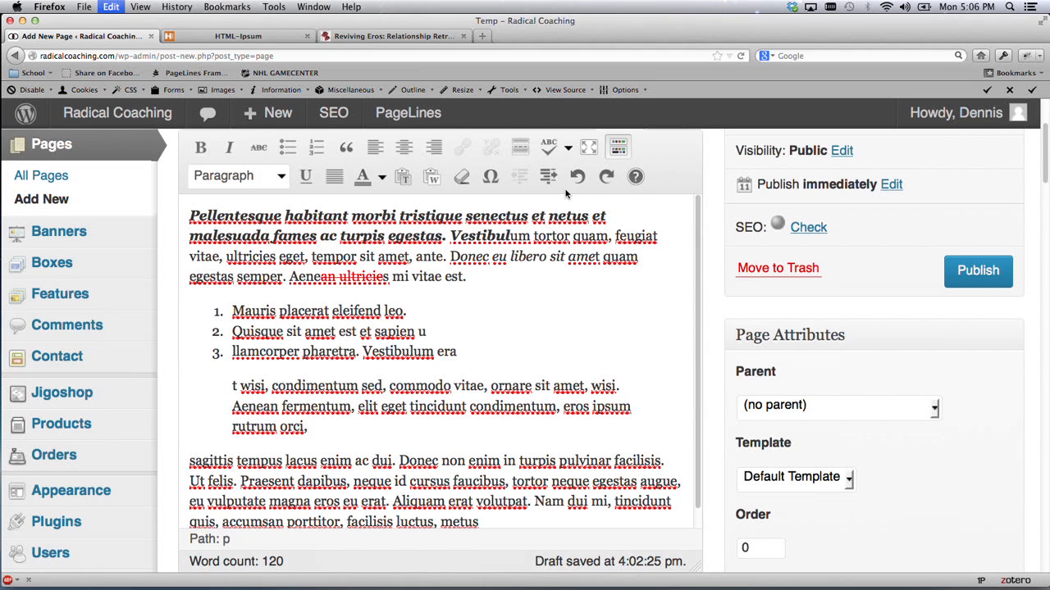
# - View the page text in the distraction-free fullscreen editor, and return to the normal editor
pyautogui.click(594, 150)
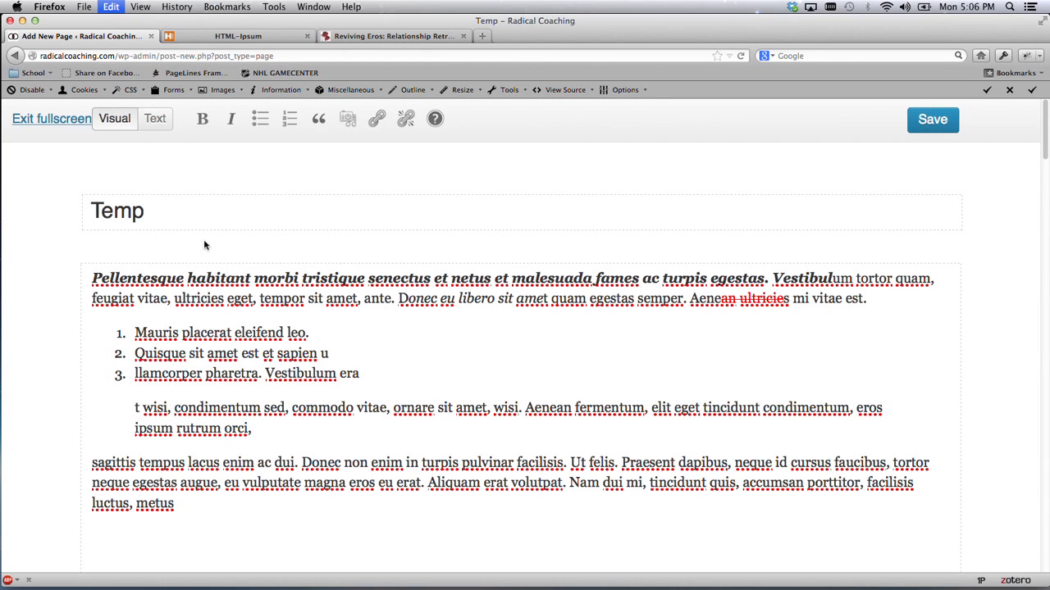
pyautogui.click(281, 414)
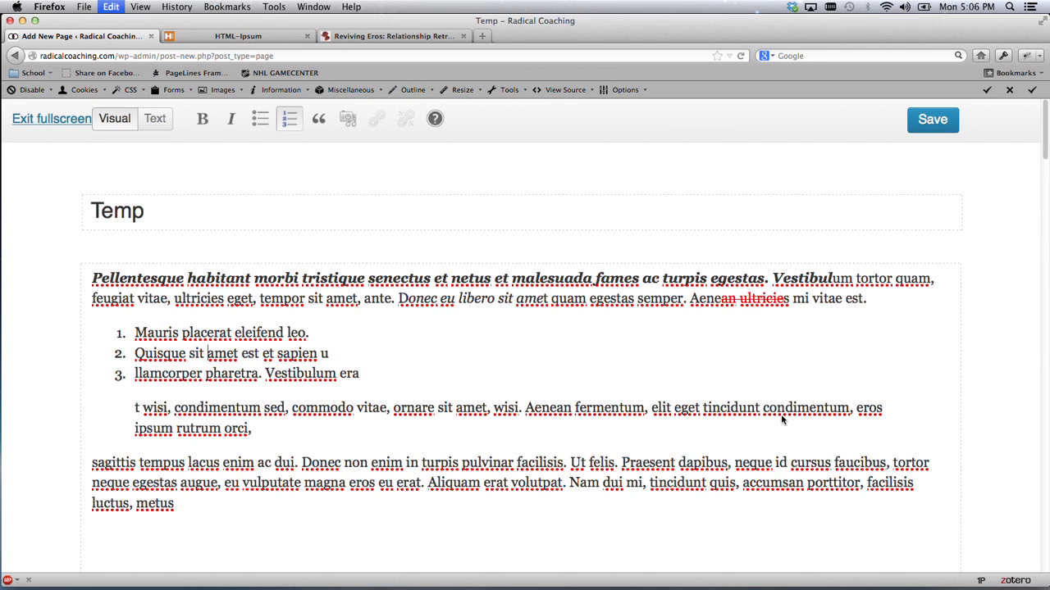
pyautogui.scroll(-10, 827, 229)
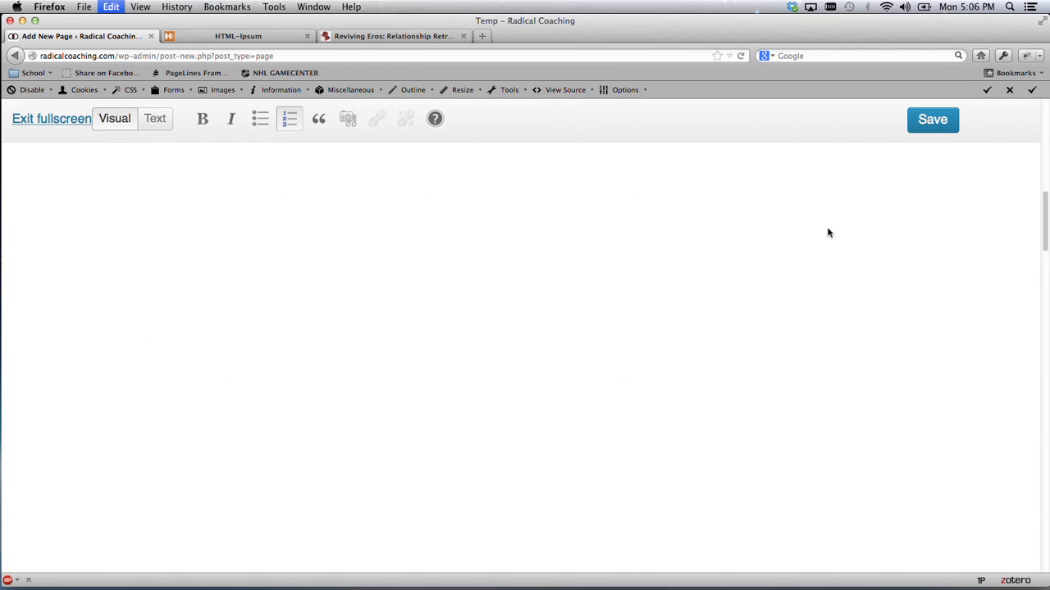
pyautogui.scroll(10, 827, 233)
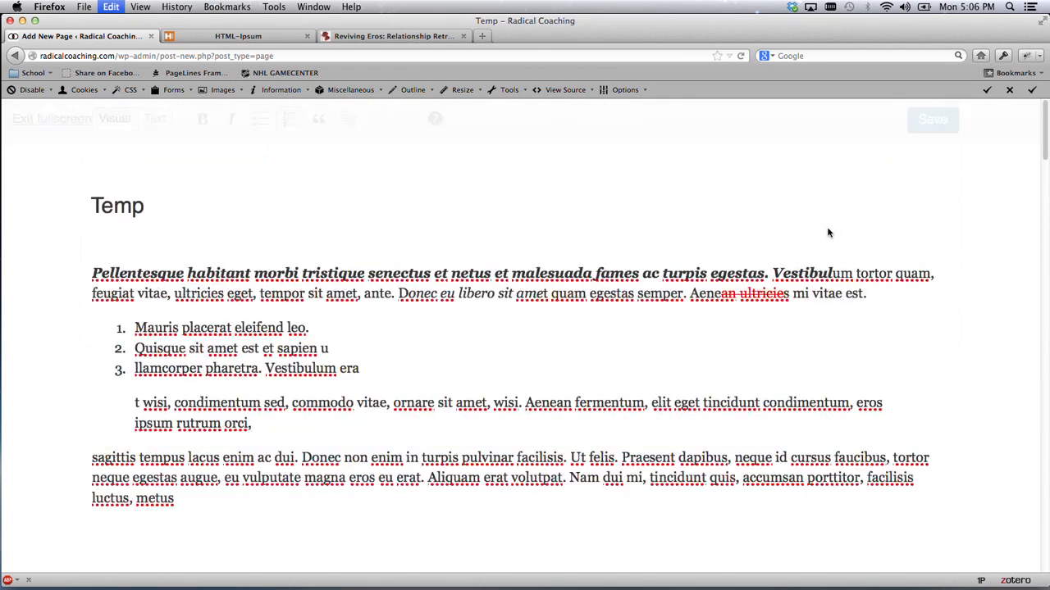
pyautogui.click(58, 121)
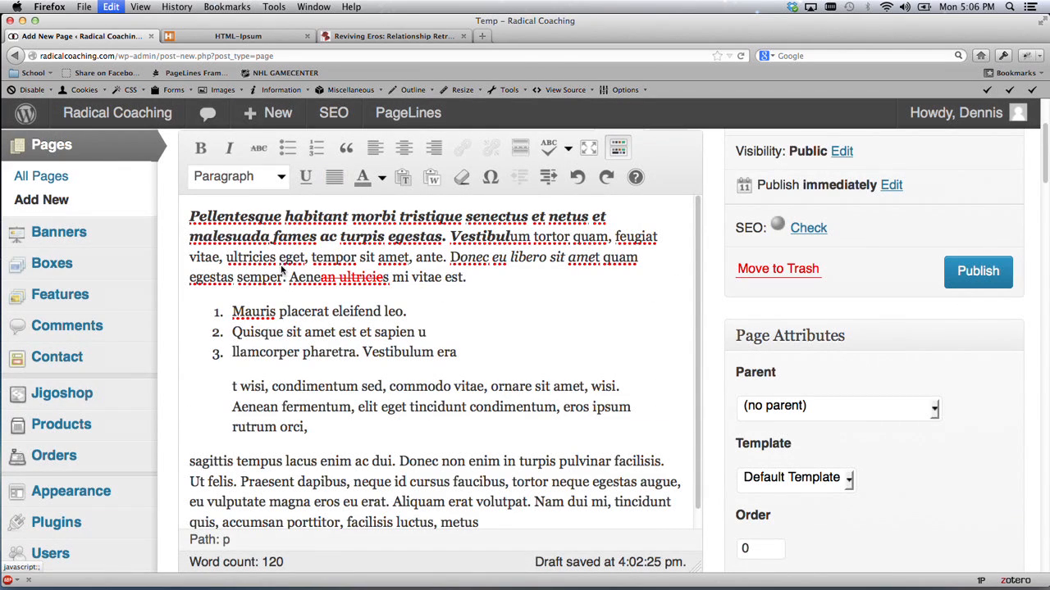
pyautogui.scroll(2, 281, 271)
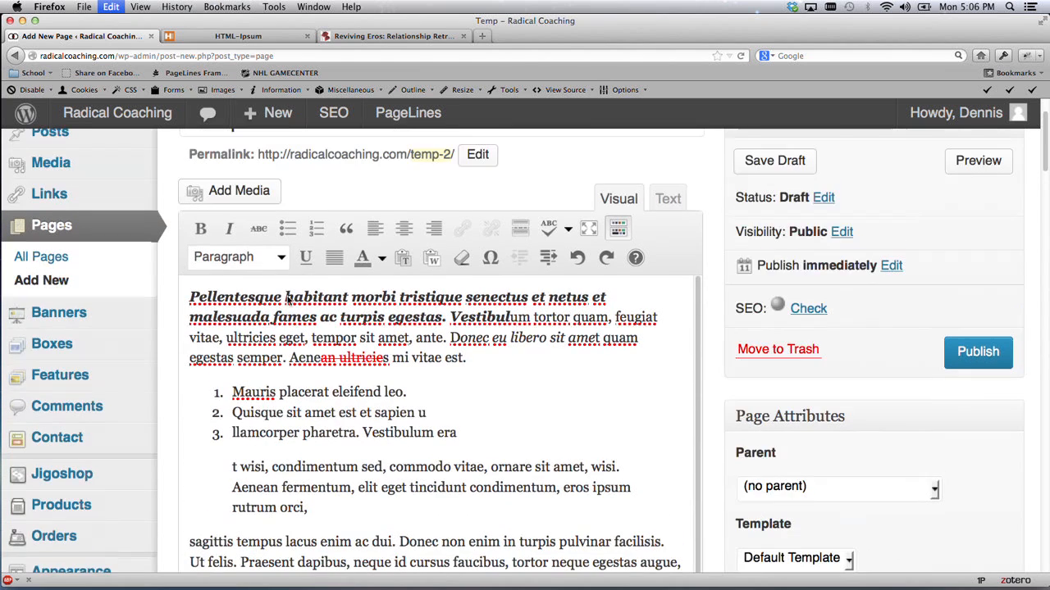
# - Look through the available paragraph formats, from Paragraph to Heading 6, without applying one
pyautogui.click(281, 258)
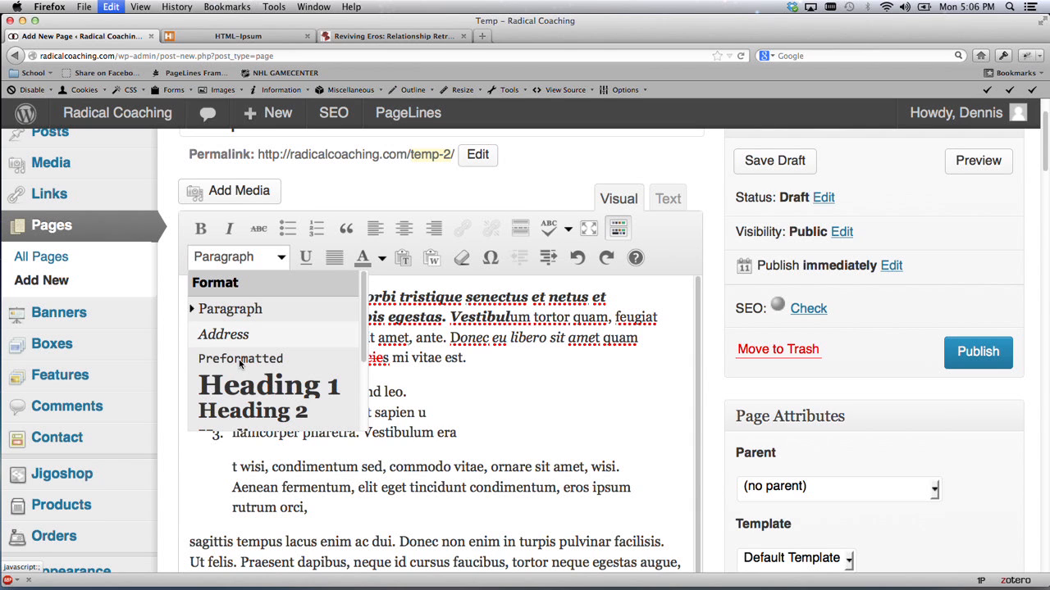
pyautogui.scroll(-3, 241, 364)
pyautogui.scroll(-2, 240, 364)
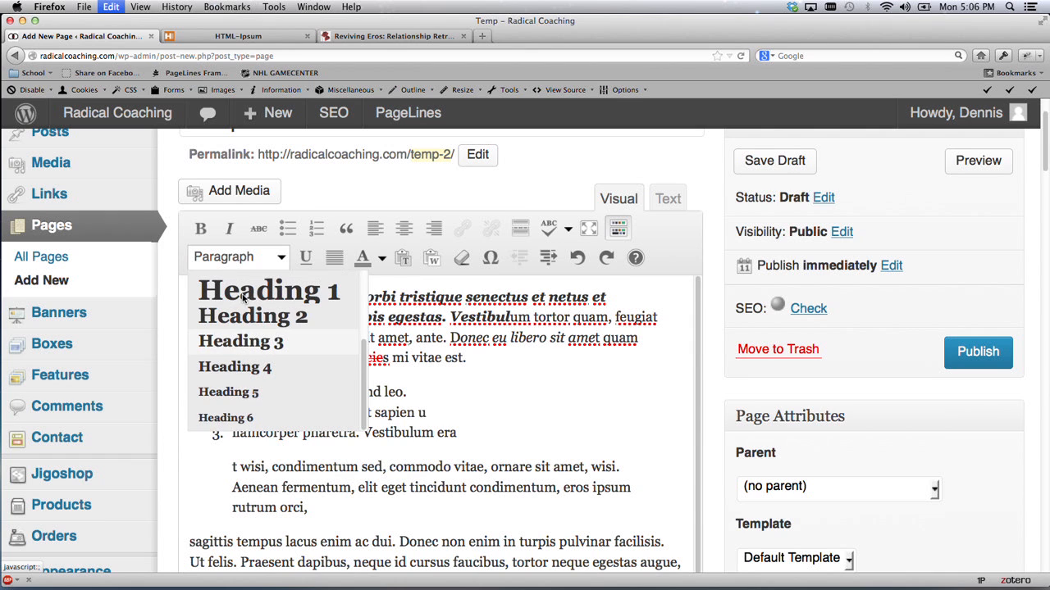
pyautogui.click(511, 433)
pyautogui.click(376, 358)
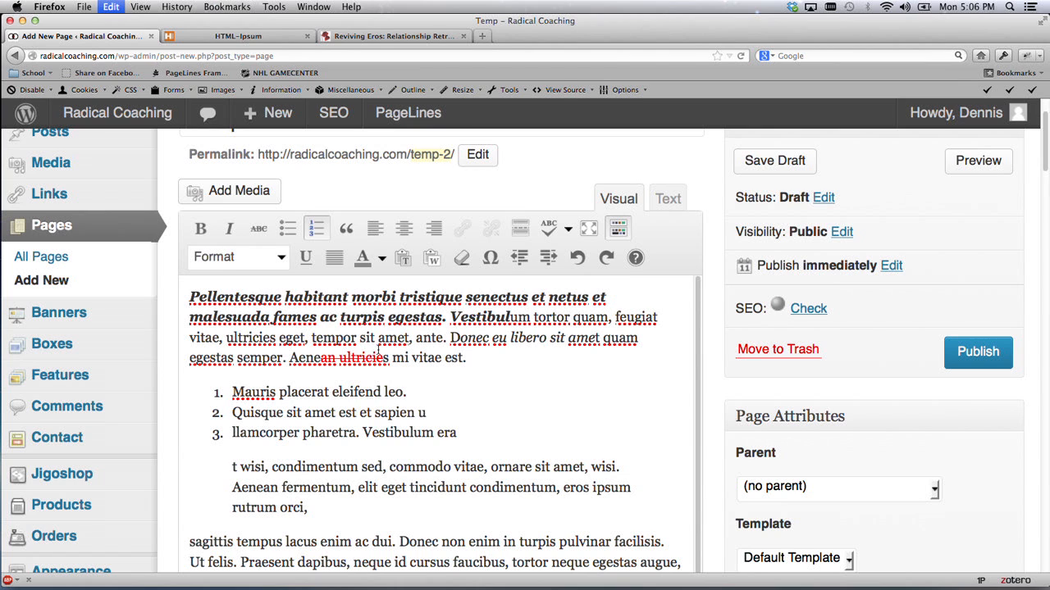
pyautogui.click(382, 483)
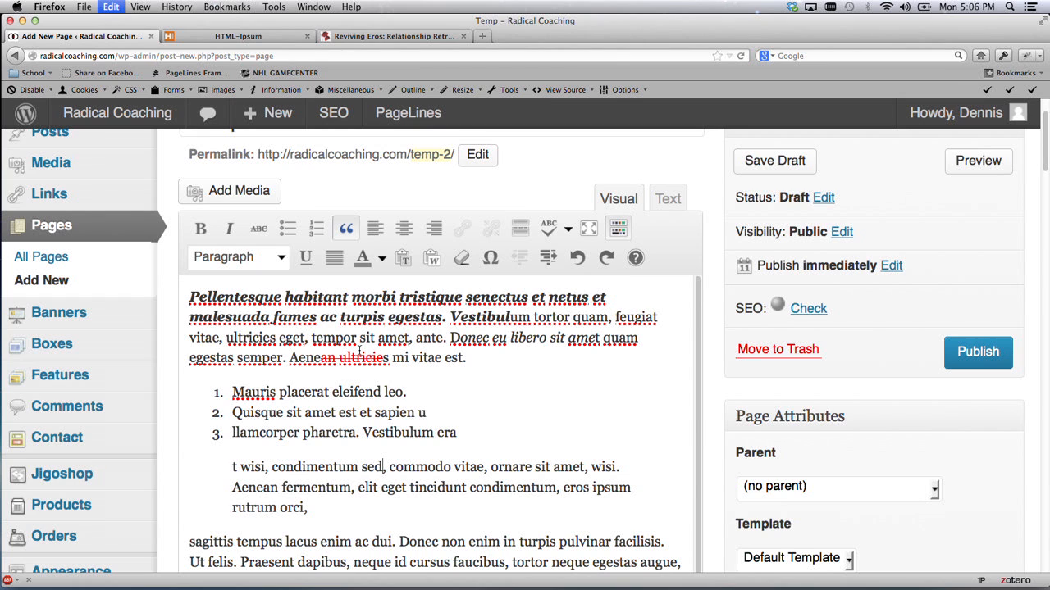
# - Split "Pellentesque habitant morbi" from the first paragraph onto its own line, and format it as Heading 2
pyautogui.moveTo(189, 297); pyautogui.dragTo(492, 362)
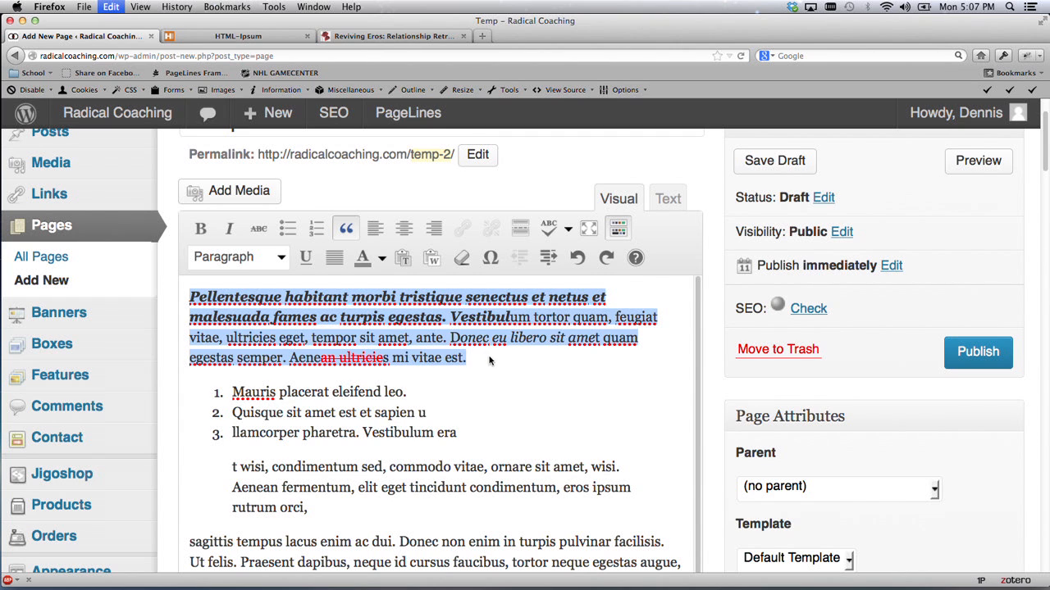
pyautogui.click(190, 297)
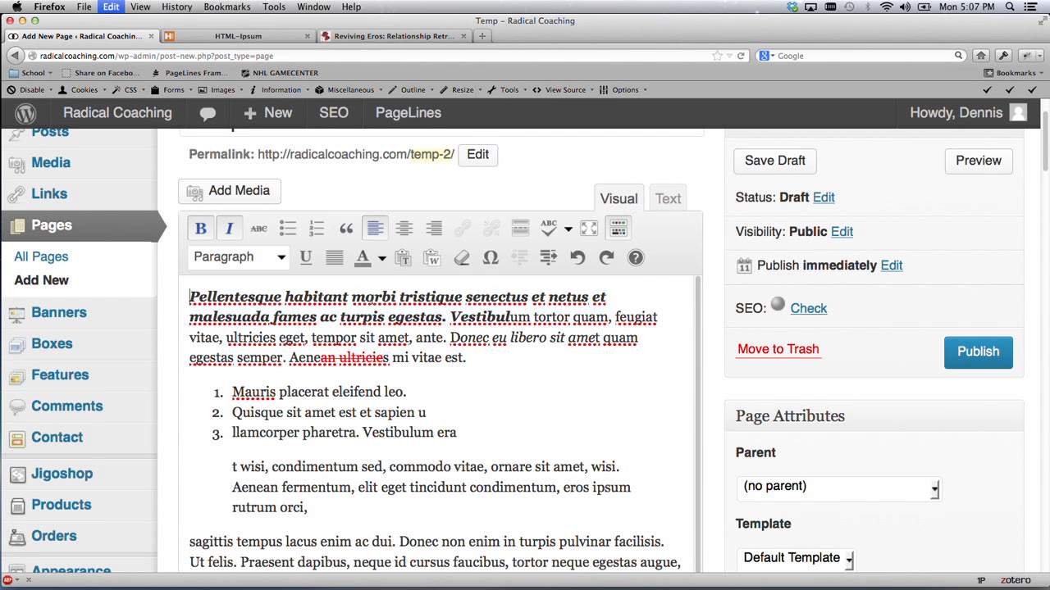
pyautogui.click(398, 297)
pyautogui.press('Return')
pyautogui.moveTo(189, 297); pyautogui.dragTo(396, 305)
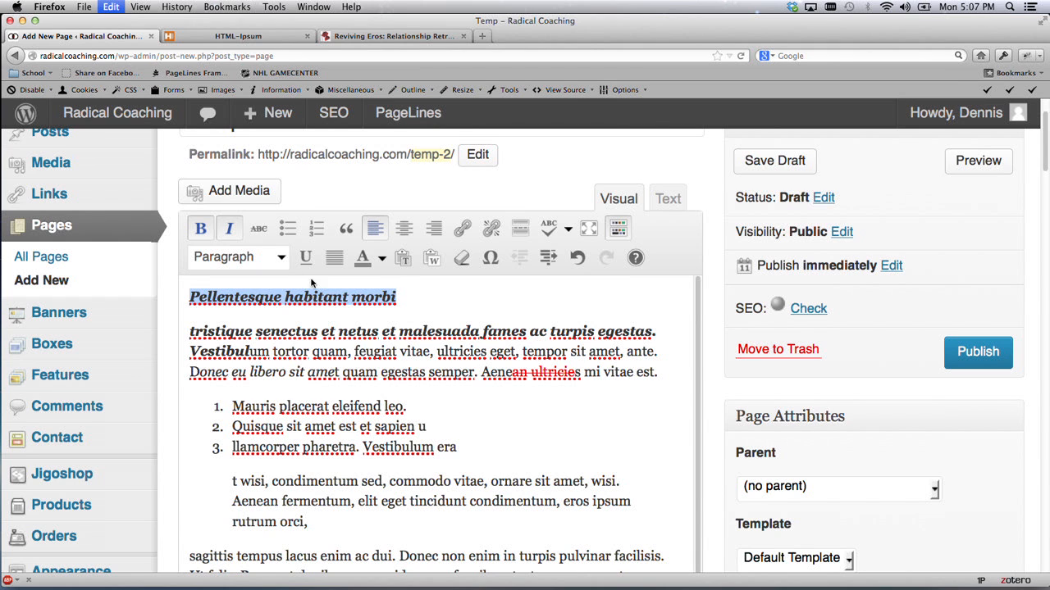
pyautogui.click(282, 258)
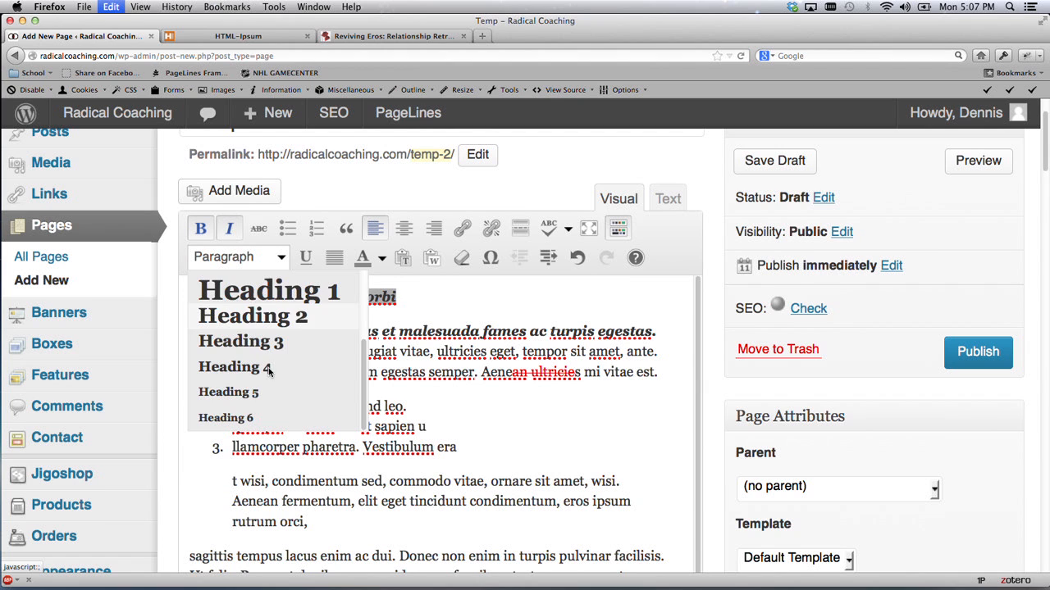
pyautogui.click(293, 322)
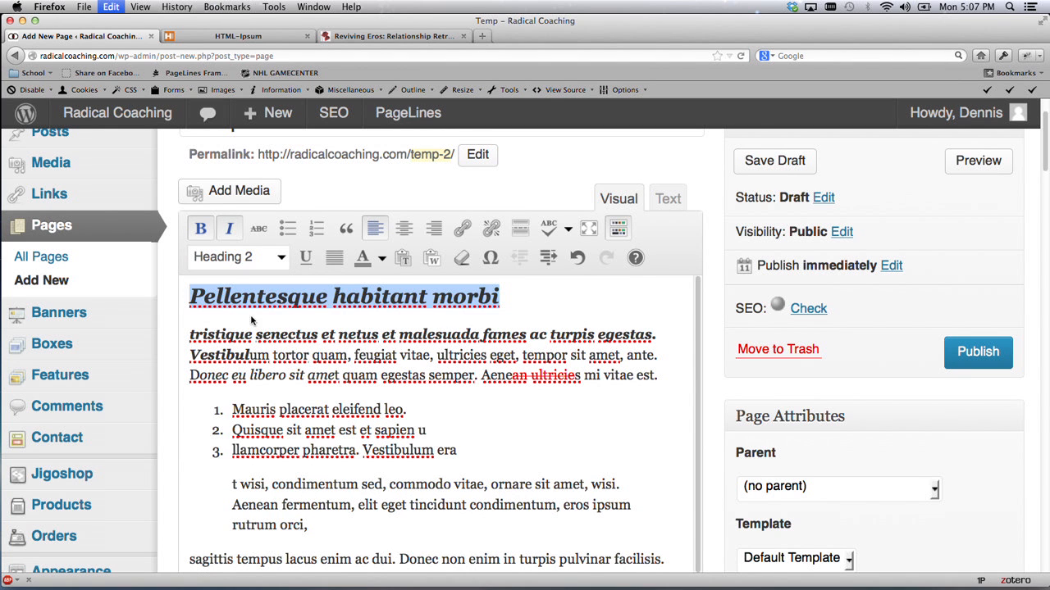
pyautogui.click(530, 308)
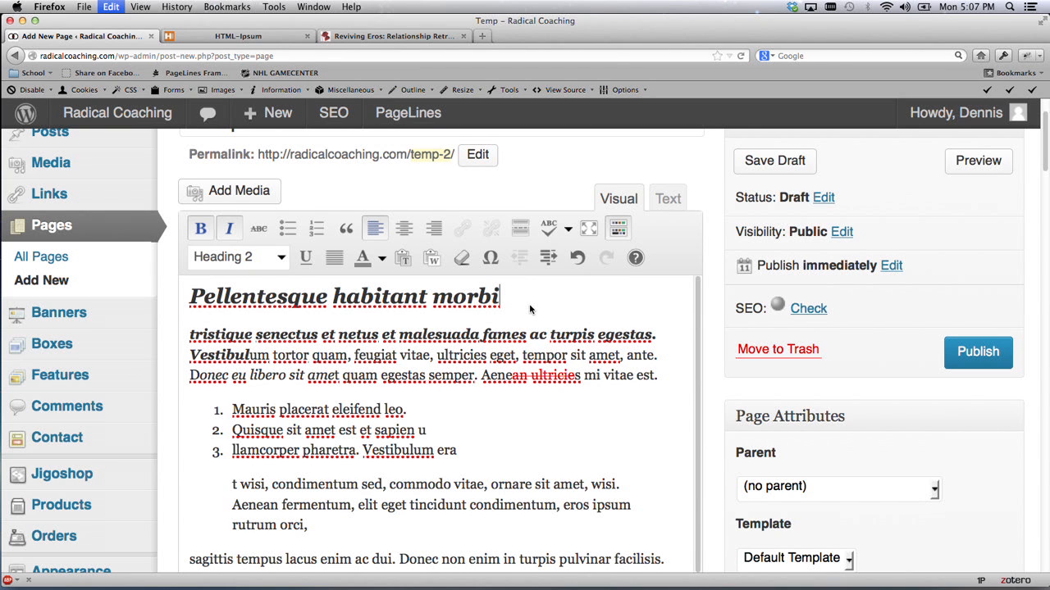
# - Examine the heading levels available for the line "Pellentesque habitant morbi", keeping its current format
pyautogui.moveTo(515, 308); pyautogui.dragTo(200, 295)
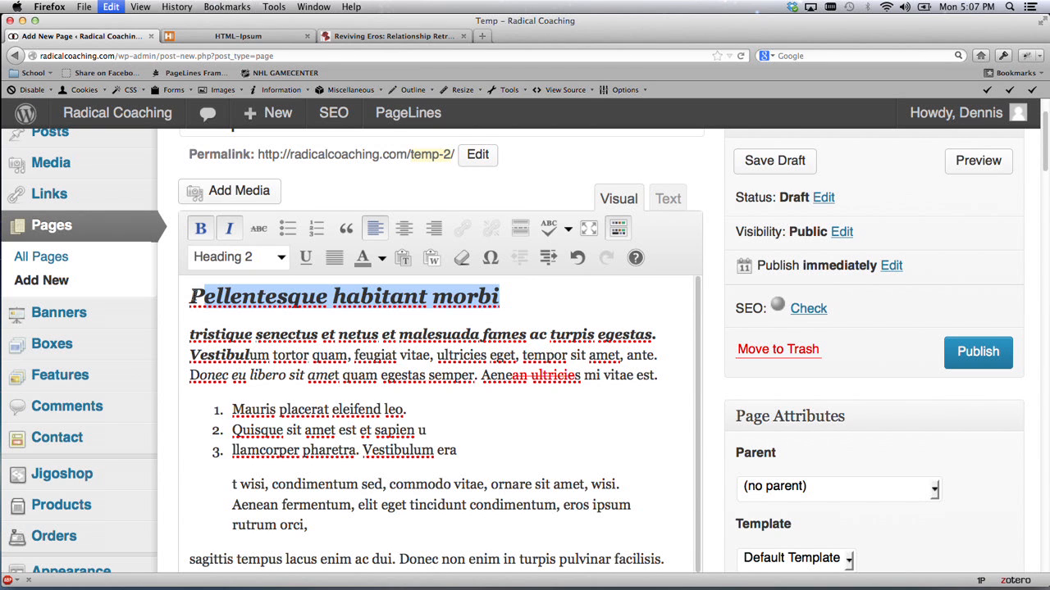
pyautogui.moveTo(200, 295); pyautogui.dragTo(155, 295)
pyautogui.click(269, 312)
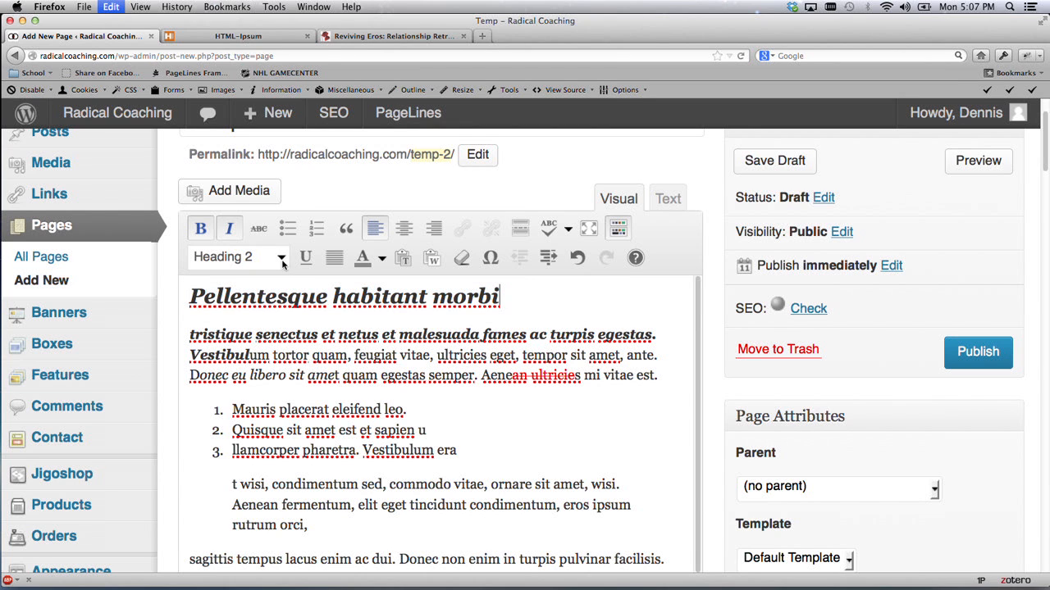
pyautogui.click(277, 285)
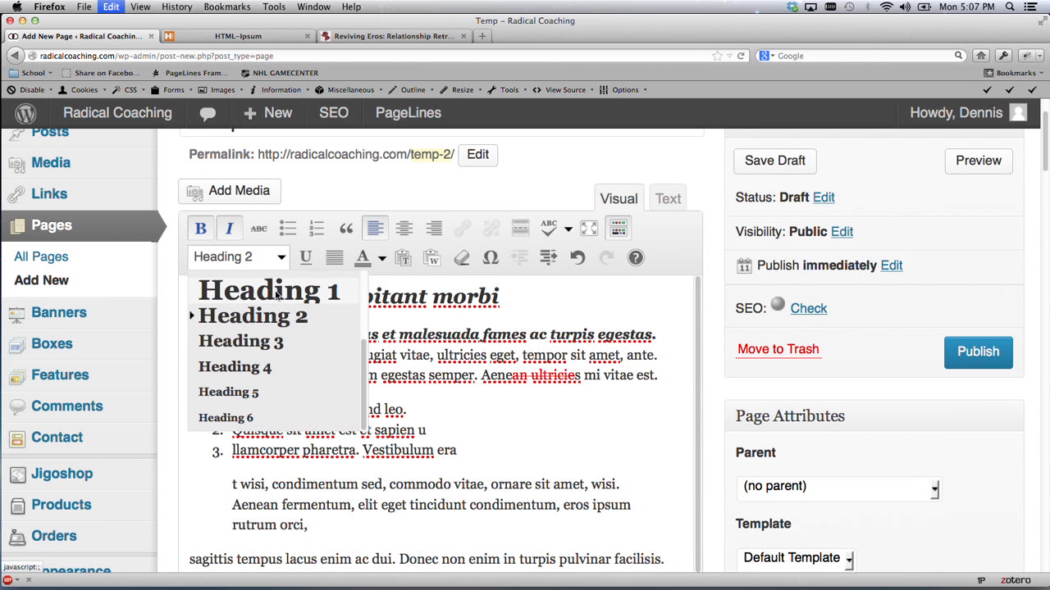
pyautogui.scroll(-1, 255, 349)
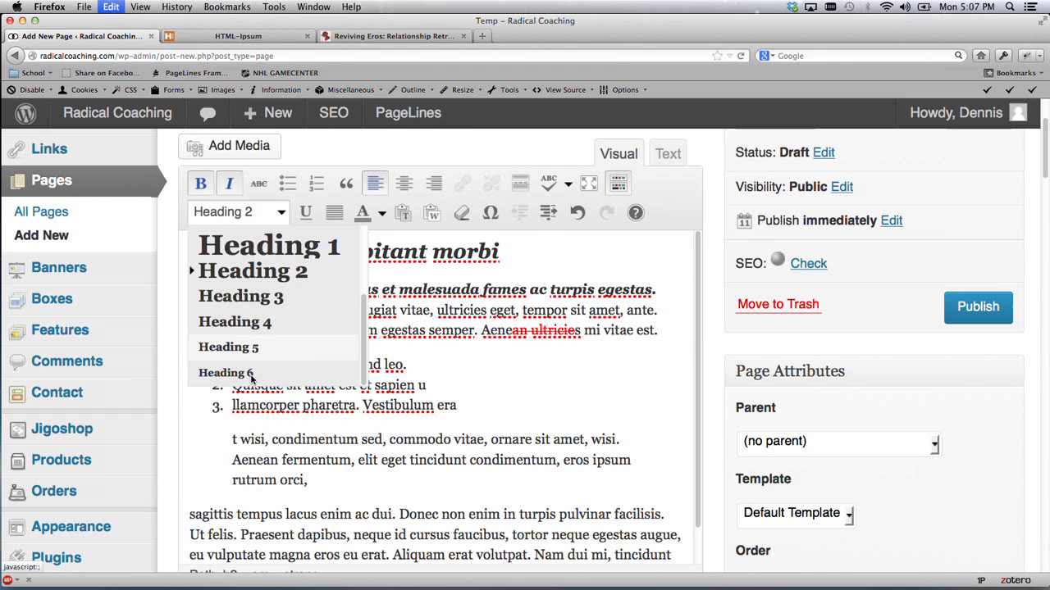
pyautogui.scroll(1, 252, 374)
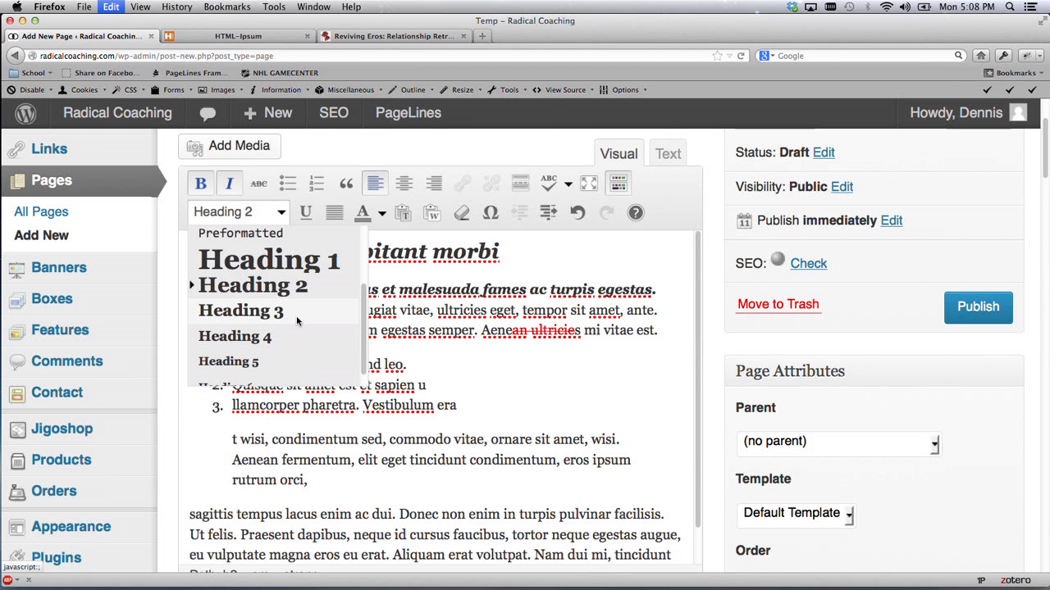
pyautogui.scroll(1, 299, 308)
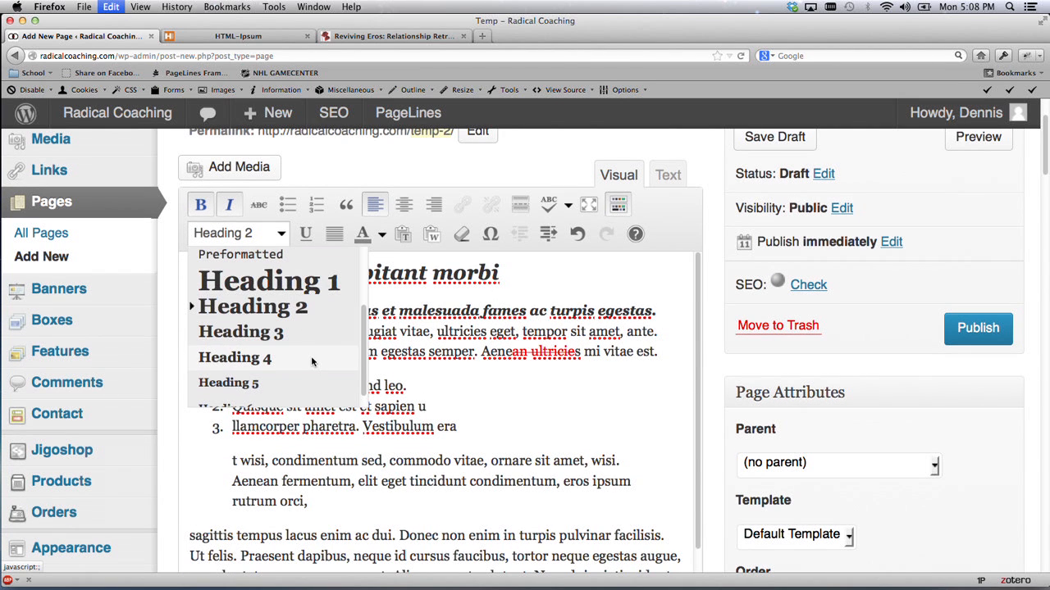
pyautogui.click(410, 292)
# - Change the format of the heading "Pellentesque habitant morbi" to Preformatted
pyautogui.moveTo(502, 277); pyautogui.dragTo(189, 272)
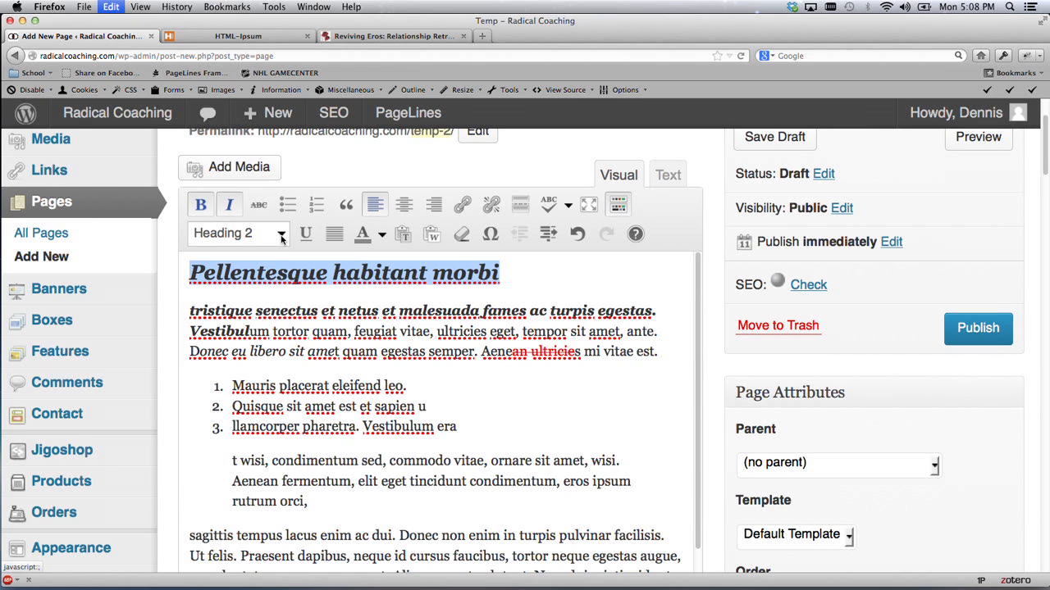
pyautogui.click(281, 236)
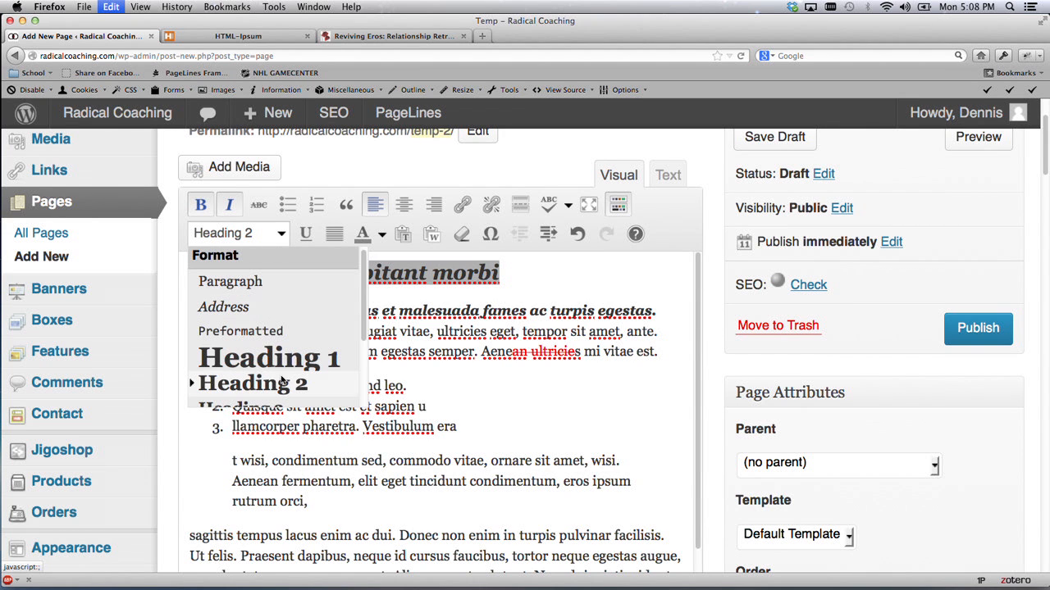
pyautogui.click(270, 332)
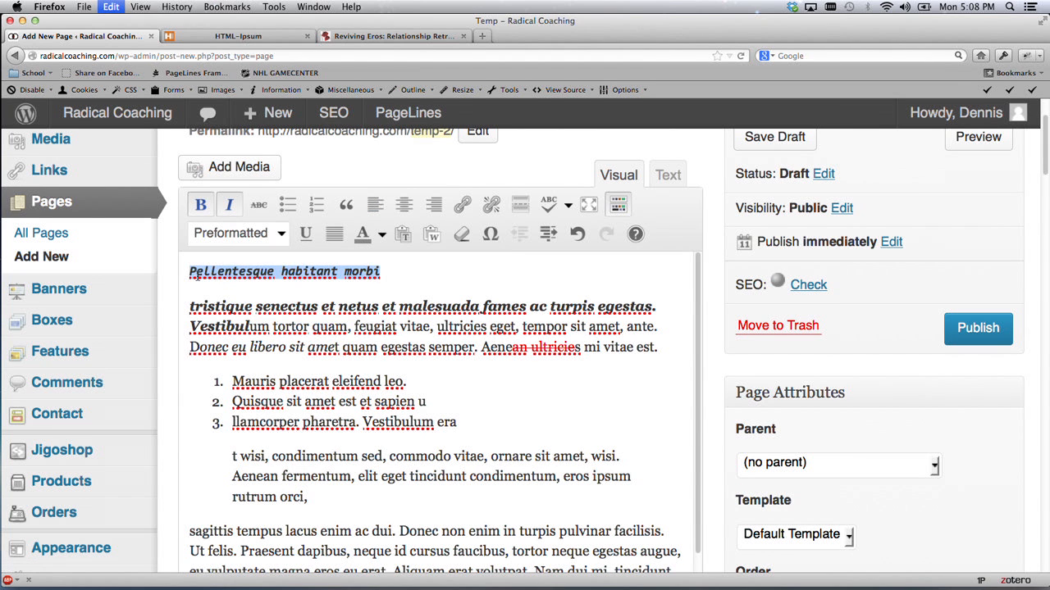
# - Add the lines "ssss" and "sdse" below "Pellentesque habitant morbi" in the preformatted block
pyautogui.click(403, 280)
pyautogui.press('Return')
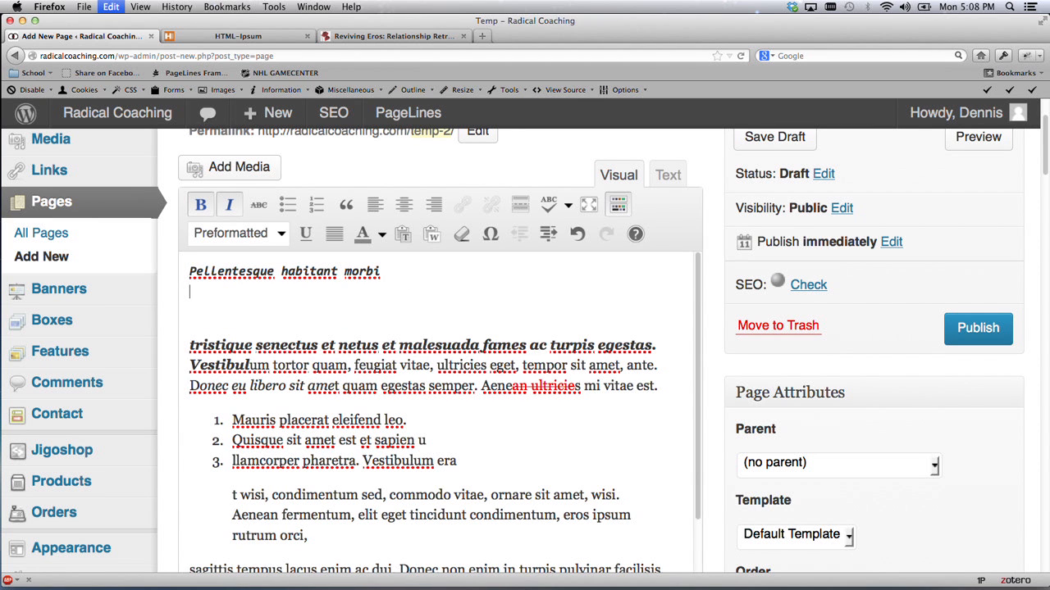
pyautogui.write('ssss')
pyautogui.press('Return')
pyautogui.write('ss')
pyautogui.press('BackSpace')
pyautogui.write('dse')
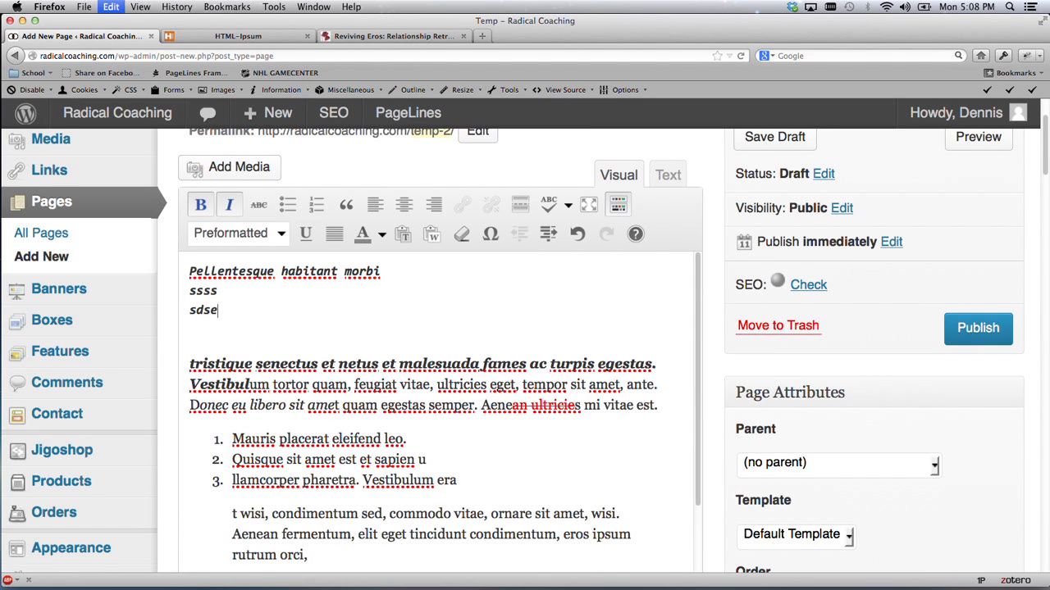
# - Try the Address format on the added "ssss" and "sdse" text, and set the block's format to Paragraph
pyautogui.moveTo(191, 291); pyautogui.dragTo(219, 312)
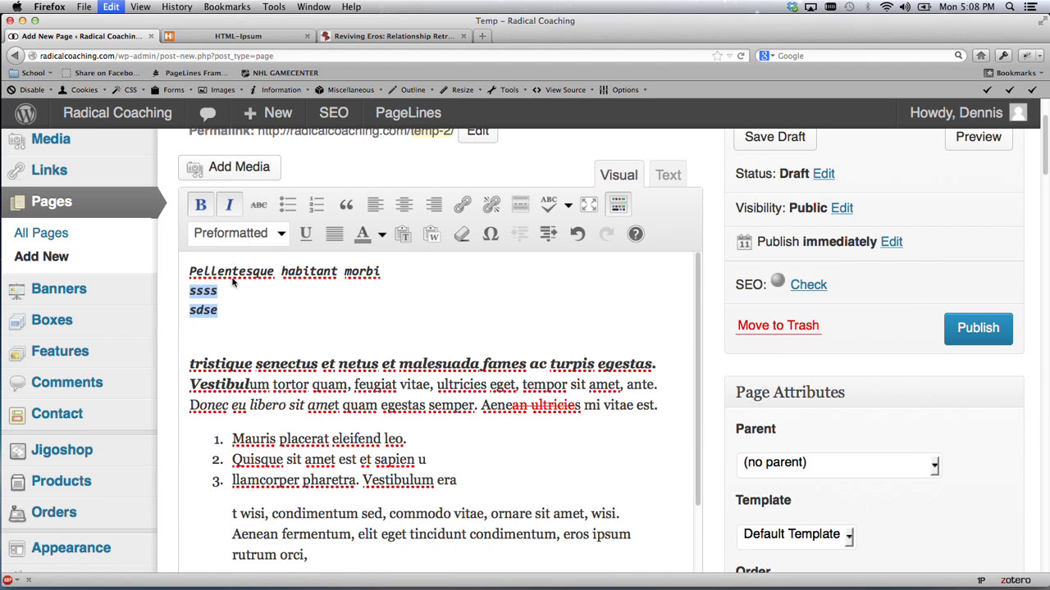
pyautogui.click(280, 236)
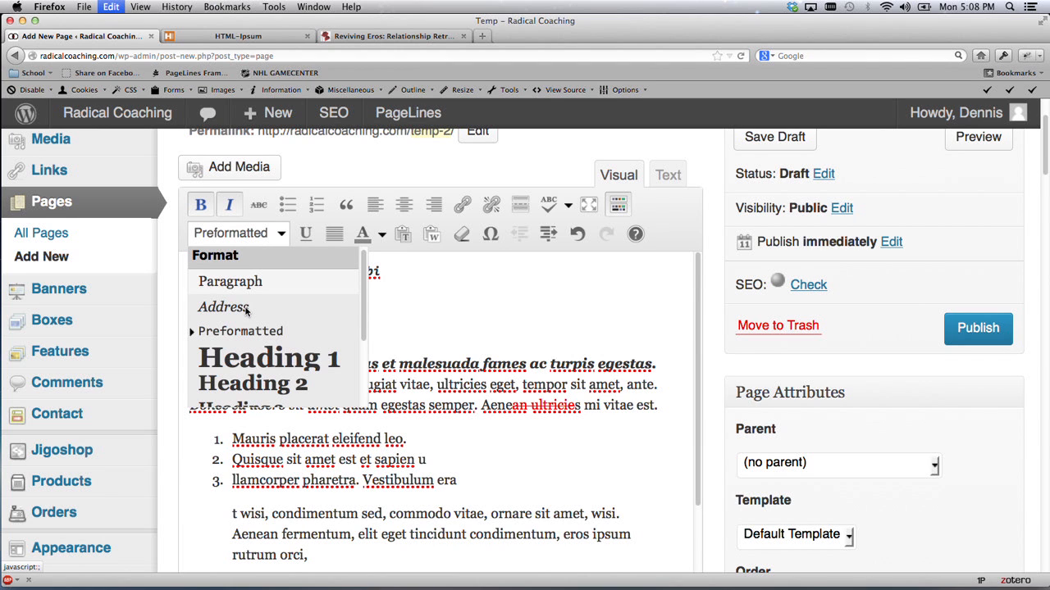
pyautogui.click(248, 308)
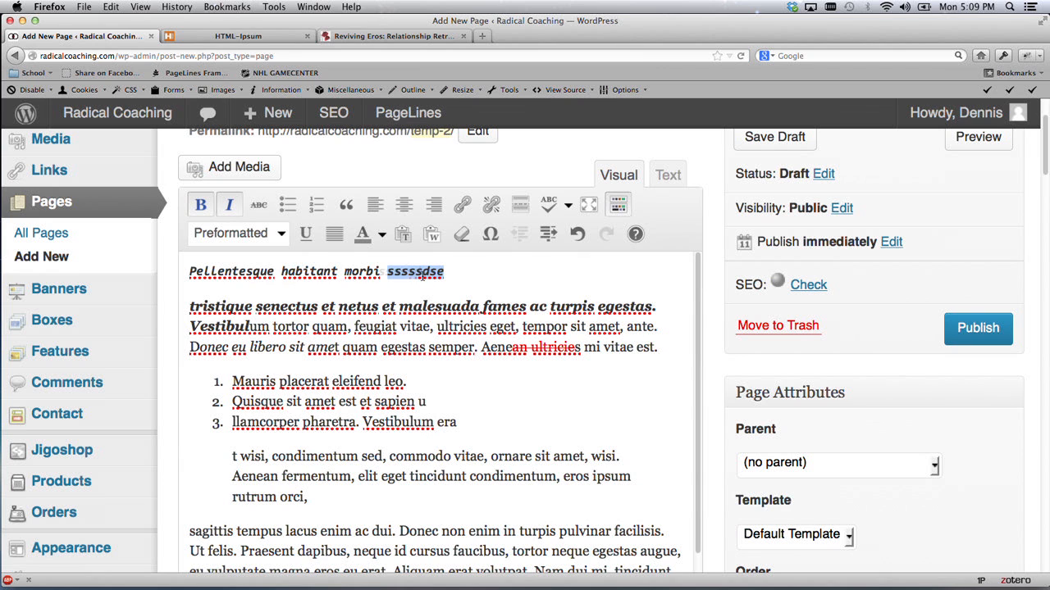
pyautogui.click(281, 233)
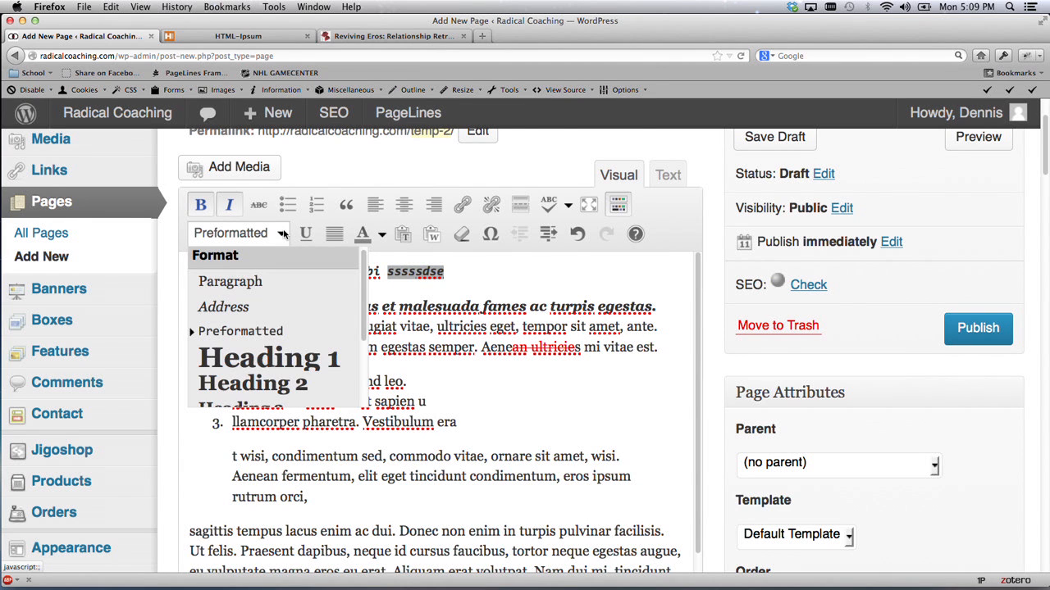
pyautogui.click(255, 283)
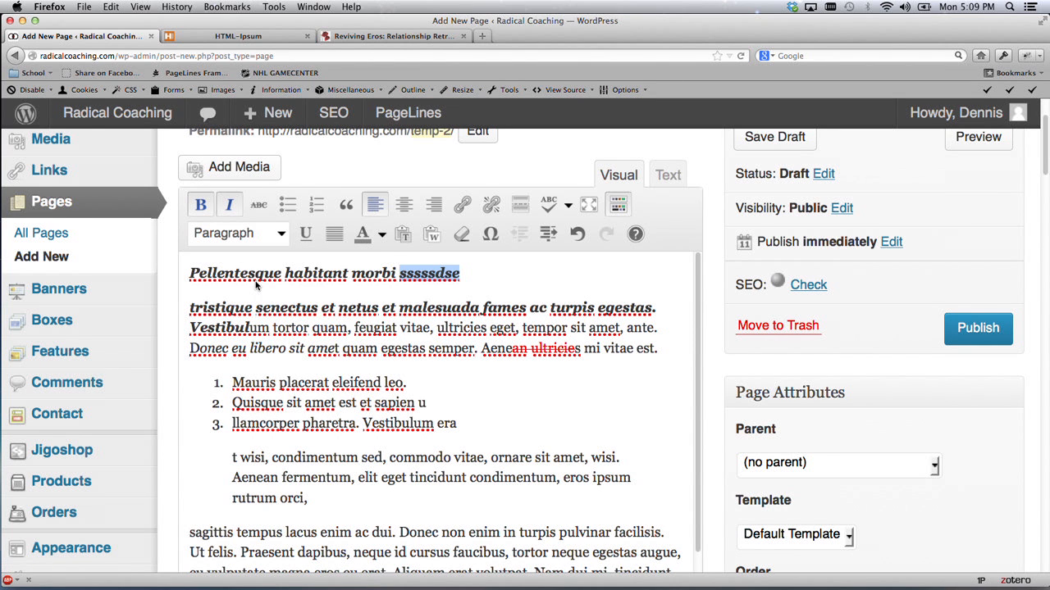
# - Underline the whole first line, "Pellentesque habitant morbi sssssdse", keeping its Paragraph format
pyautogui.click(281, 236)
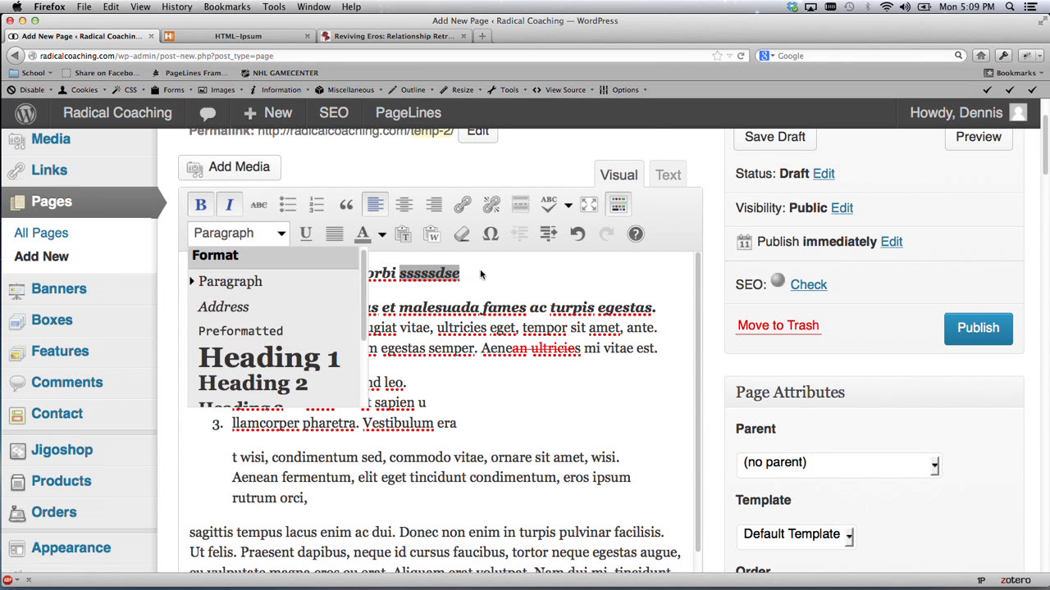
pyautogui.click(481, 274)
pyautogui.moveTo(468, 274); pyautogui.dragTo(189, 277)
pyautogui.click(305, 234)
pyautogui.click(388, 306)
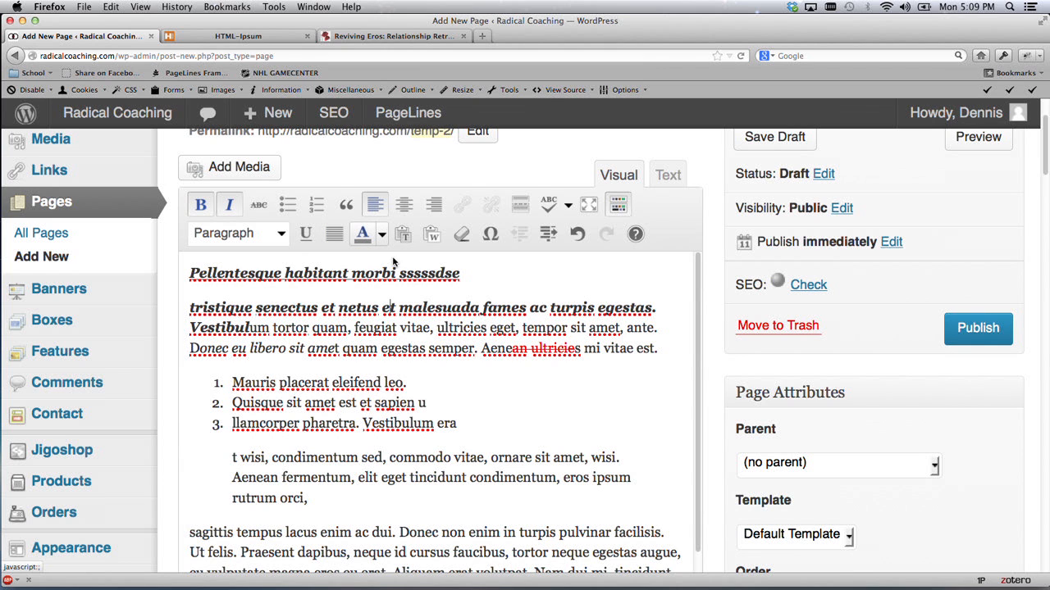
# - Select the first line after its initial "P", open the custom text color selector, and browse its Palette and Named colors
pyautogui.moveTo(469, 281); pyautogui.dragTo(201, 273)
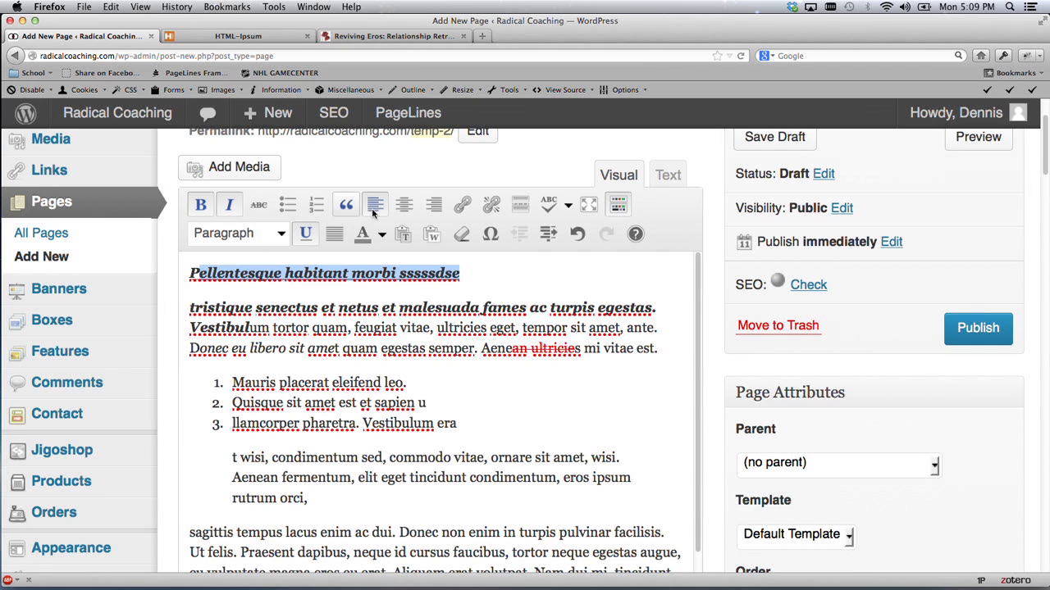
pyautogui.click(364, 235)
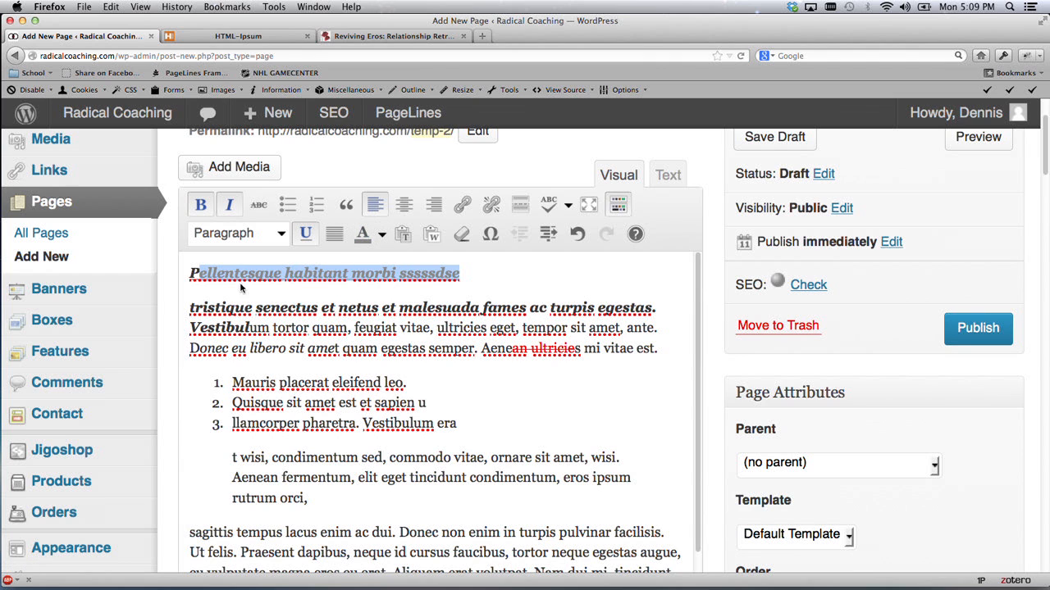
pyautogui.click(381, 236)
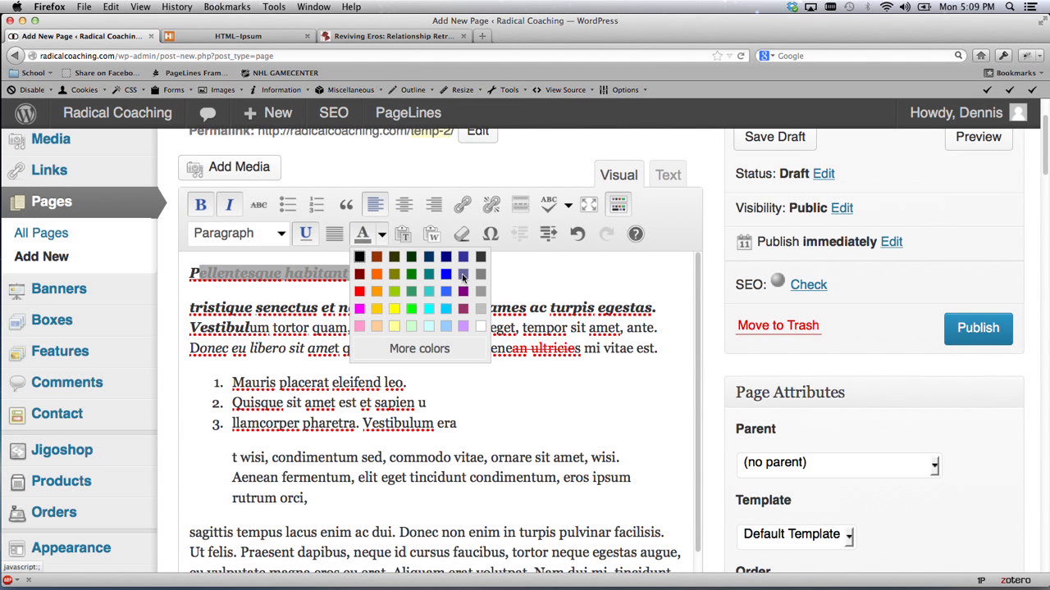
pyautogui.click(432, 349)
pyautogui.moveTo(432, 351); pyautogui.dragTo(438, 318)
pyautogui.moveTo(447, 254); pyautogui.dragTo(447, 248)
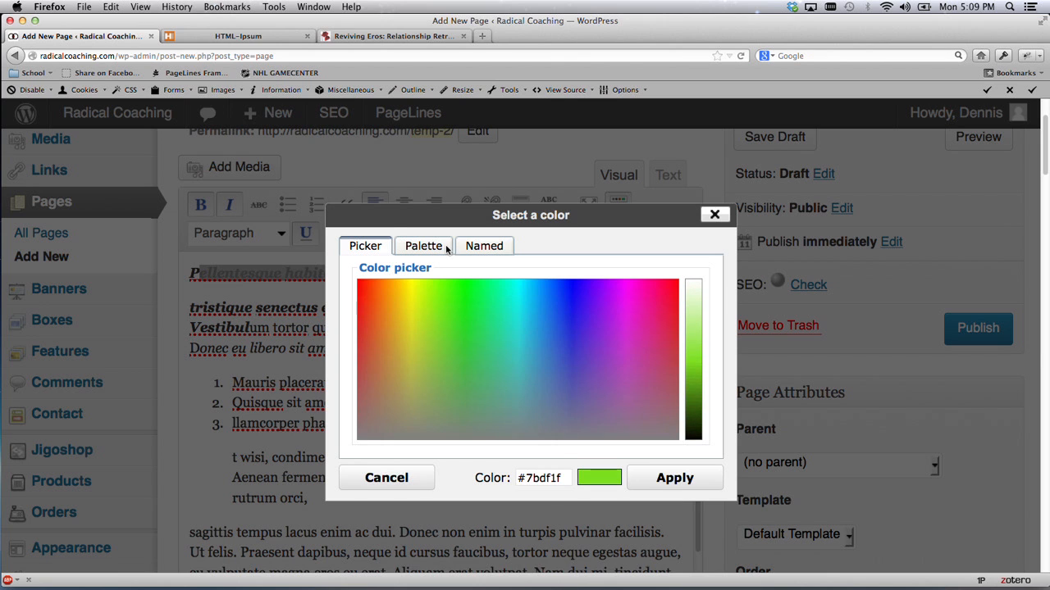
pyautogui.click(447, 249)
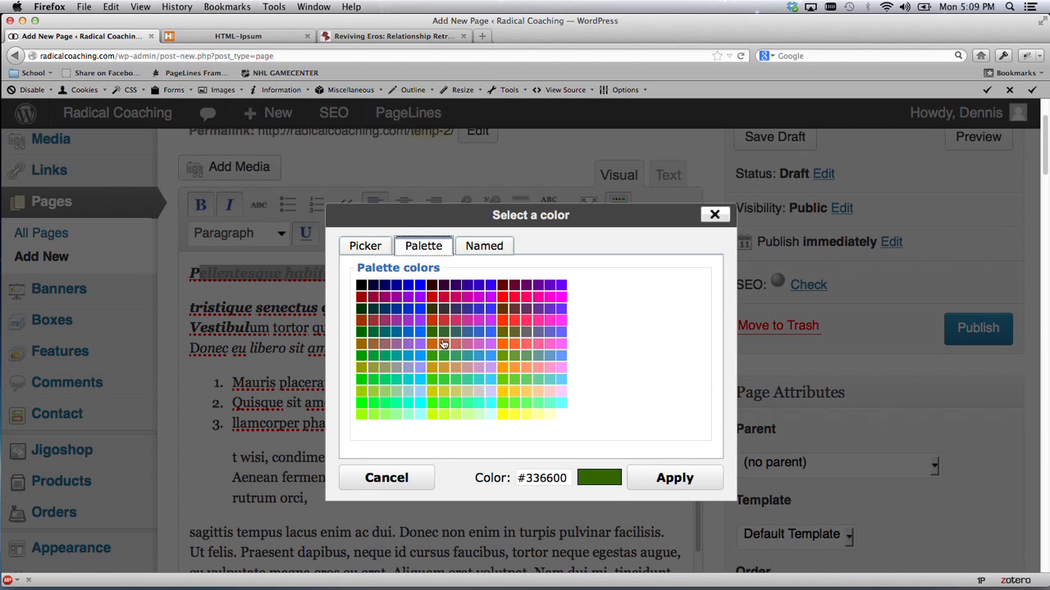
pyautogui.click(484, 248)
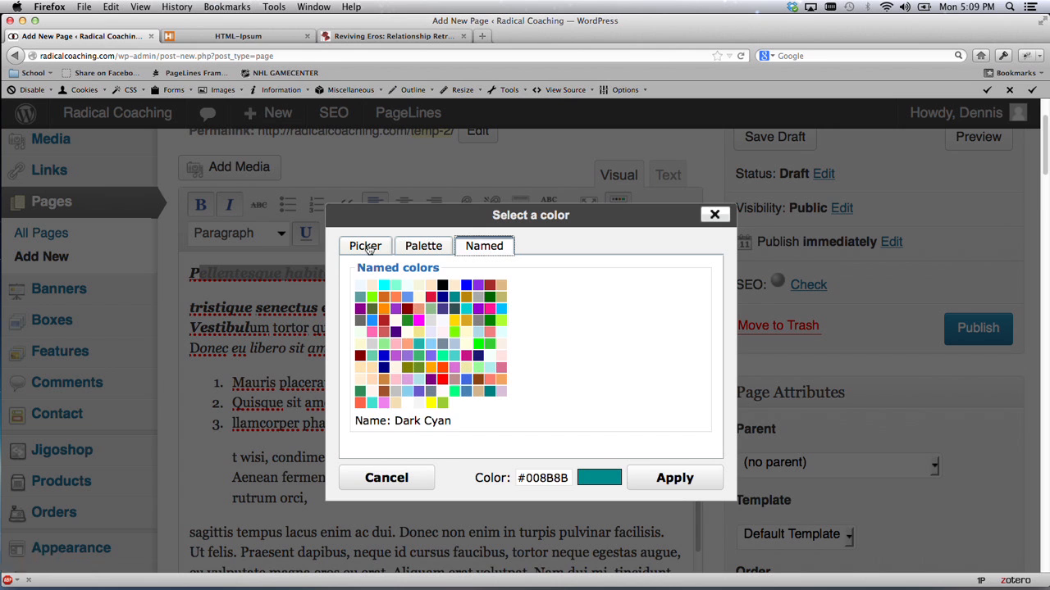
# - Pick red in the color picker, apply it to the selected first-line text, and deselect the line
pyautogui.click(365, 246)
pyautogui.click(386, 326)
pyautogui.moveTo(386, 326); pyautogui.dragTo(358, 282)
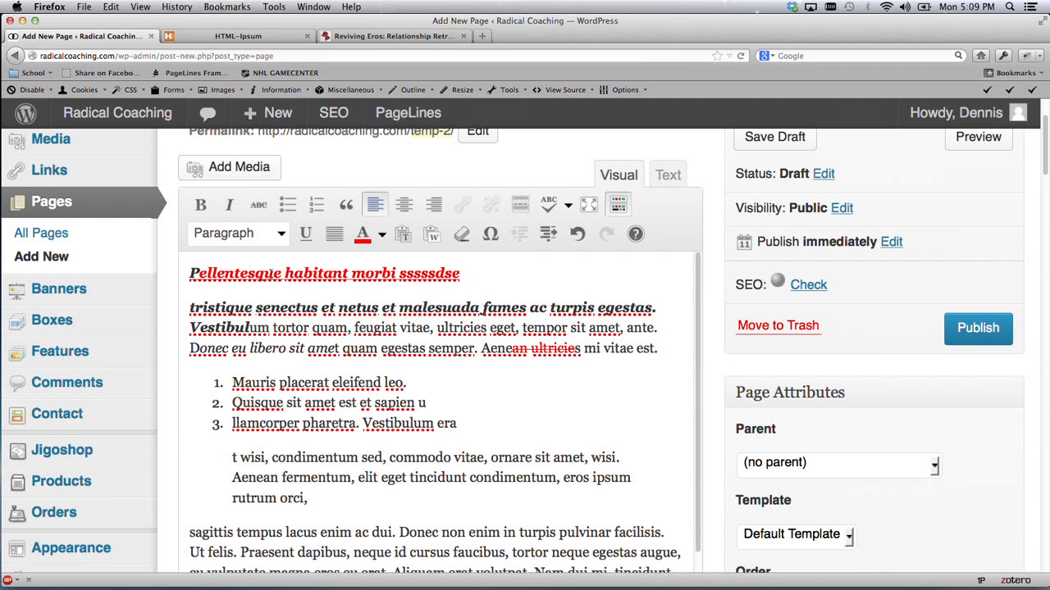
pyautogui.moveTo(229, 273); pyautogui.dragTo(429, 277)
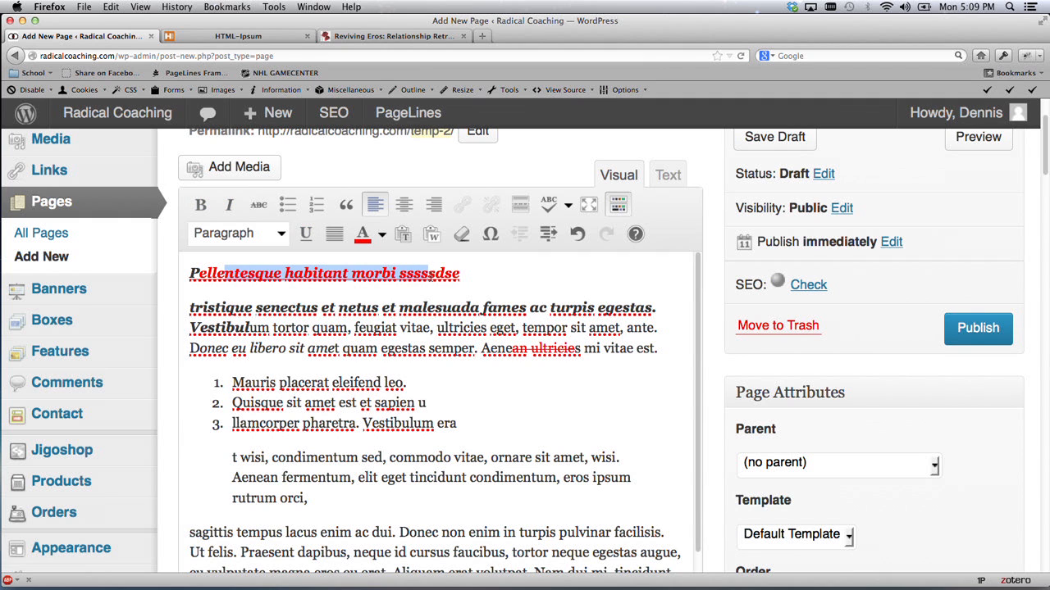
pyautogui.click(479, 287)
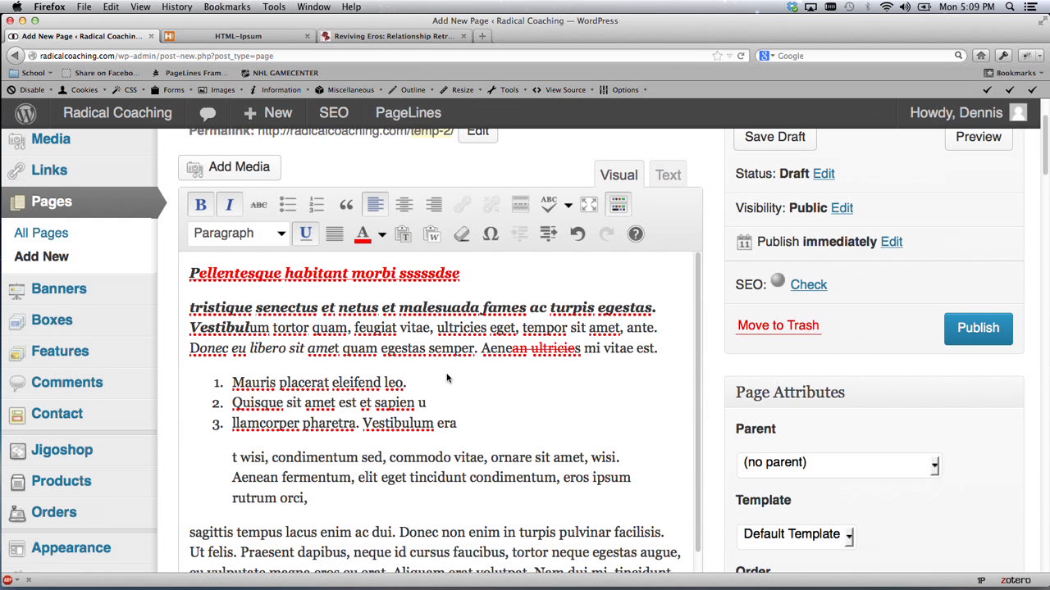
# - Add an empty paragraph below the last paragraph, which ends with "facilisis luctus, metus"
pyautogui.scroll(-2, 447, 377)
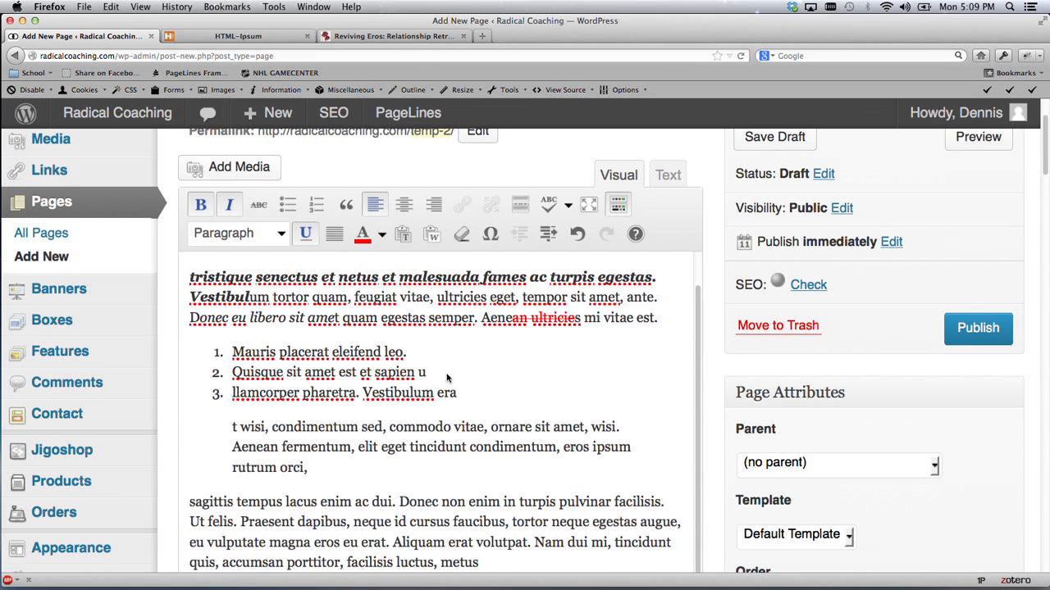
pyautogui.click(492, 566)
pyautogui.press('Return')
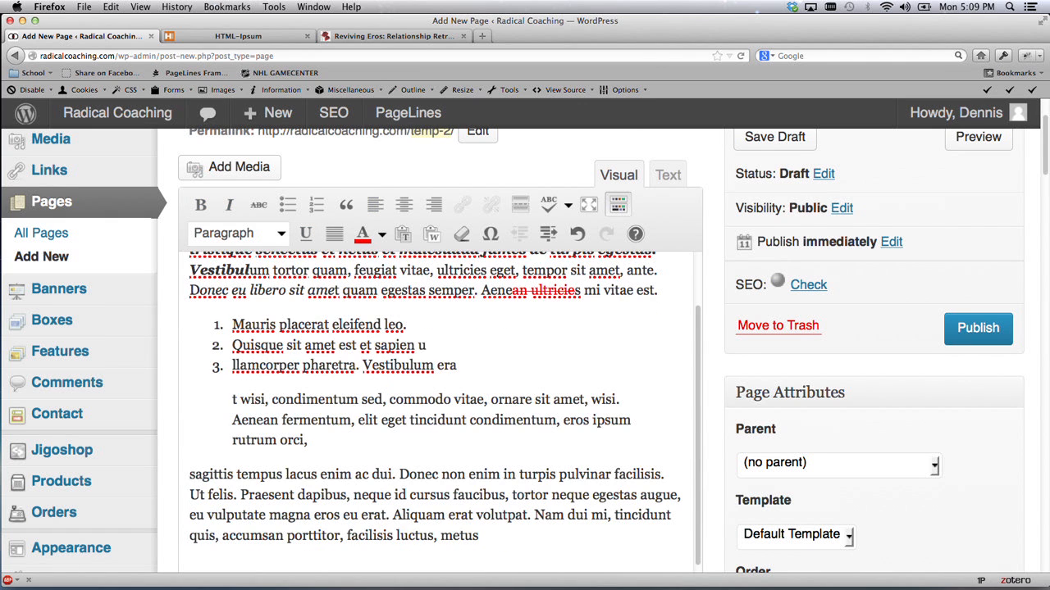
pyautogui.scroll(-3, 434, 410)
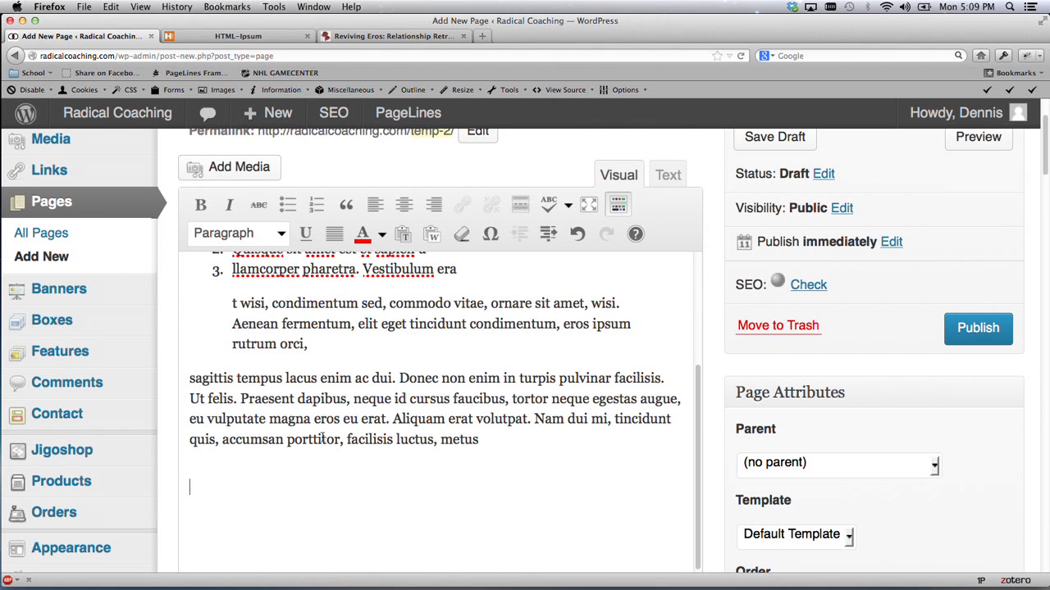
# - Copy "2nd Annual Retreat – Reviving Eros:" through "November 1st – 3rd, 2013" from the Reviving Eros page, and return to the WordPress page editor
pyautogui.click(410, 37)
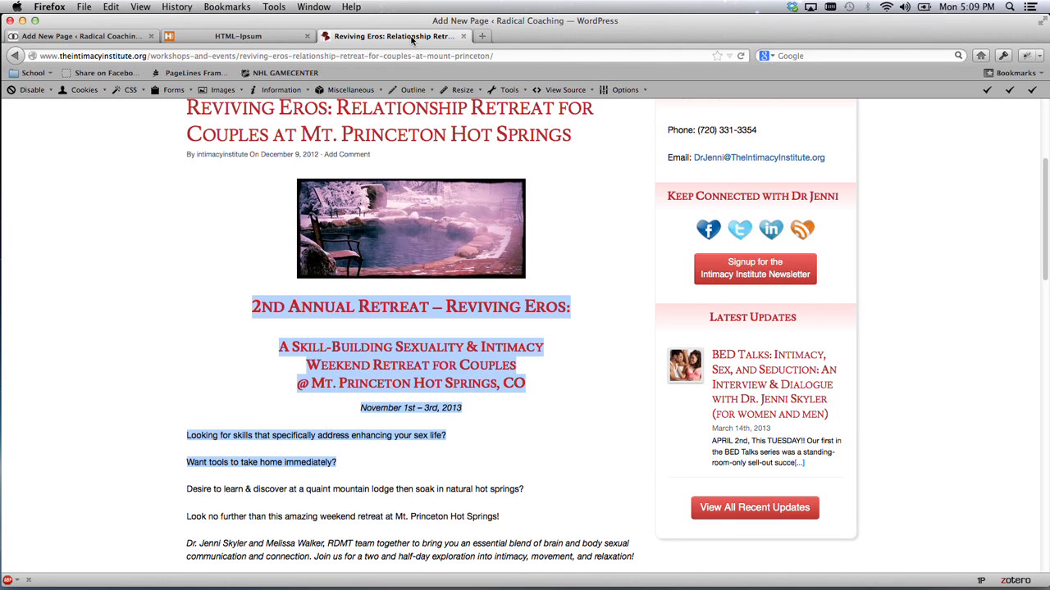
pyautogui.click(253, 308)
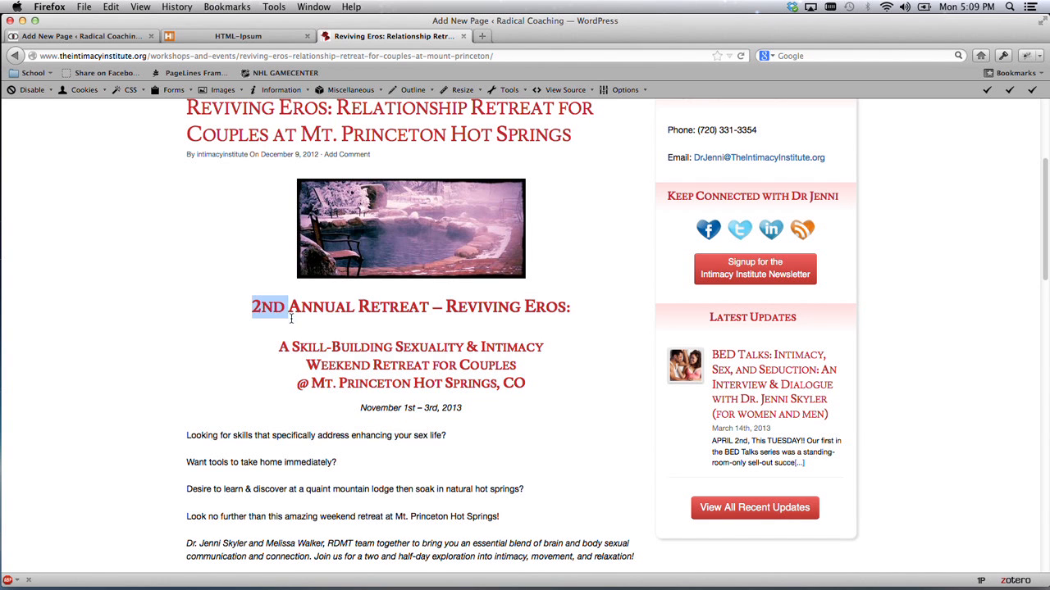
pyautogui.moveTo(251, 307); pyautogui.dragTo(462, 410)
pyautogui.press('super+c')
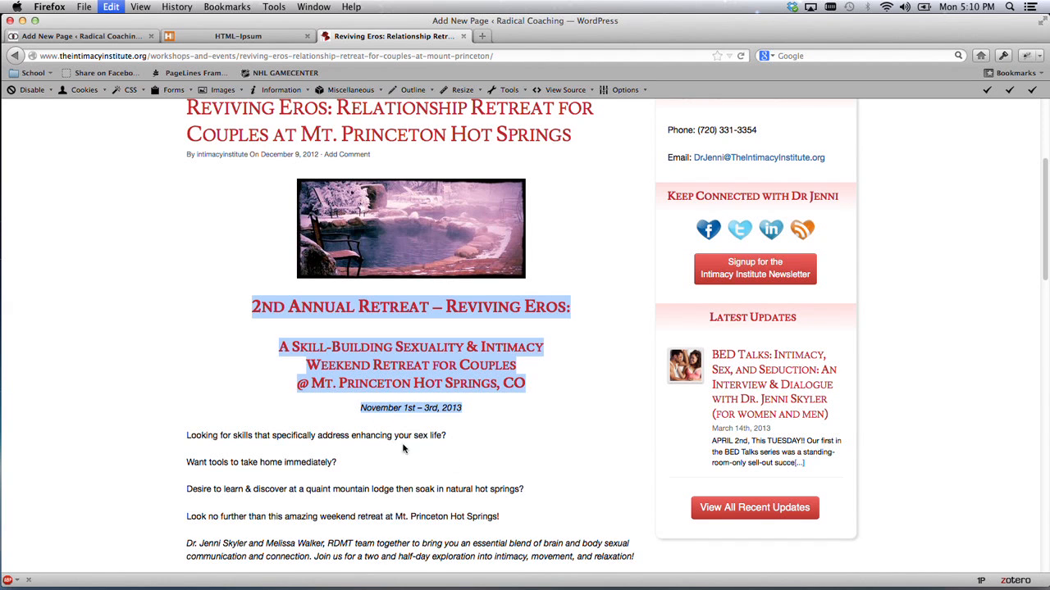
pyautogui.click(109, 37)
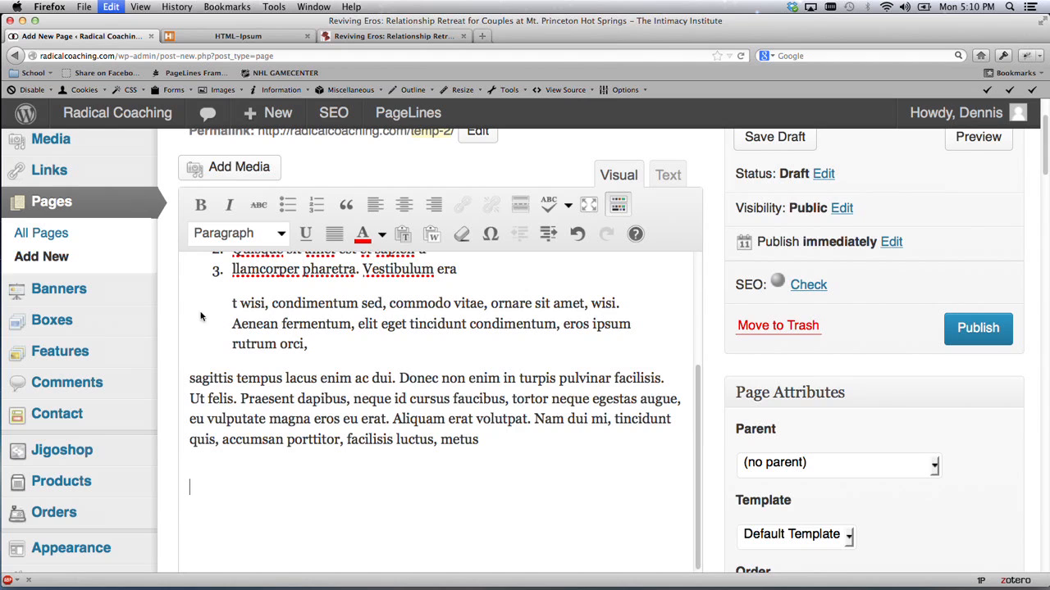
# - Try pasting the copied retreat text directly into the empty last paragraph, check the formats of its headings and date, and undo the paste
pyautogui.press('super+v')
pyautogui.moveTo(191, 381); pyautogui.dragTo(387, 414)
pyautogui.click(380, 385)
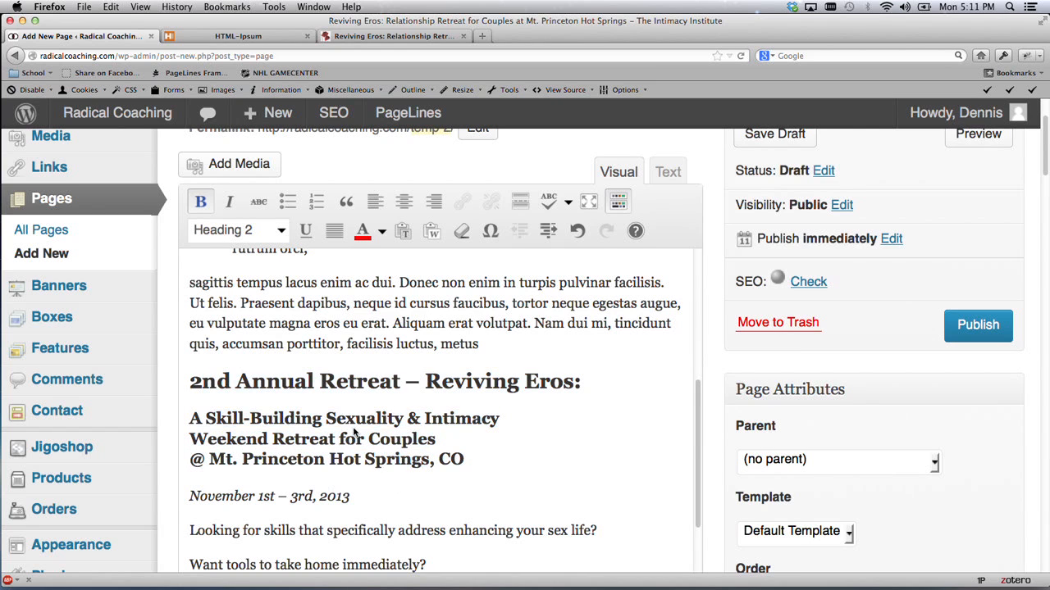
pyautogui.scroll(-3, 354, 433)
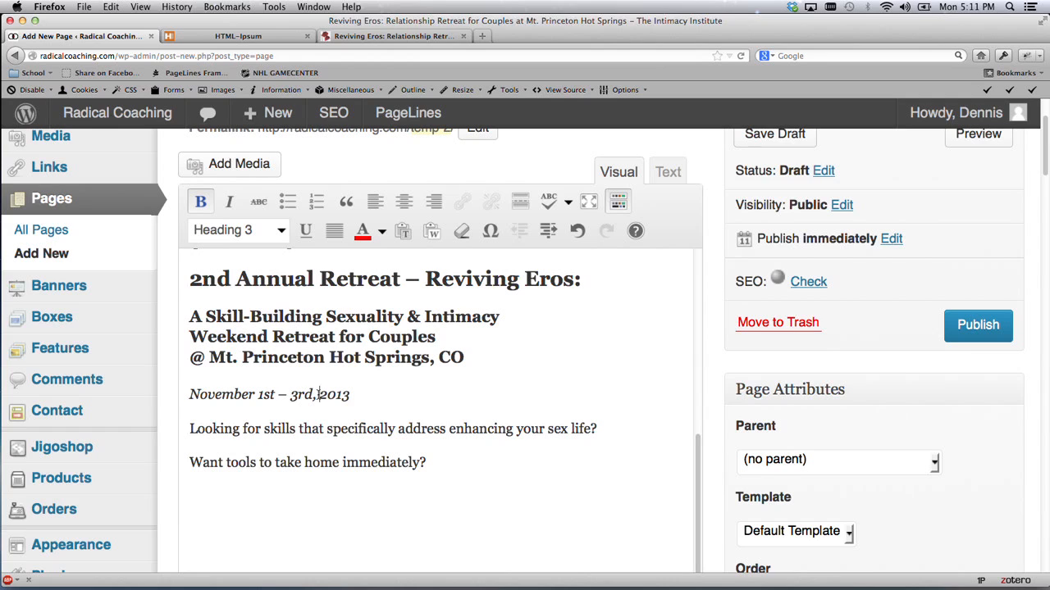
pyautogui.click(318, 394)
pyautogui.scroll(1, 316, 408)
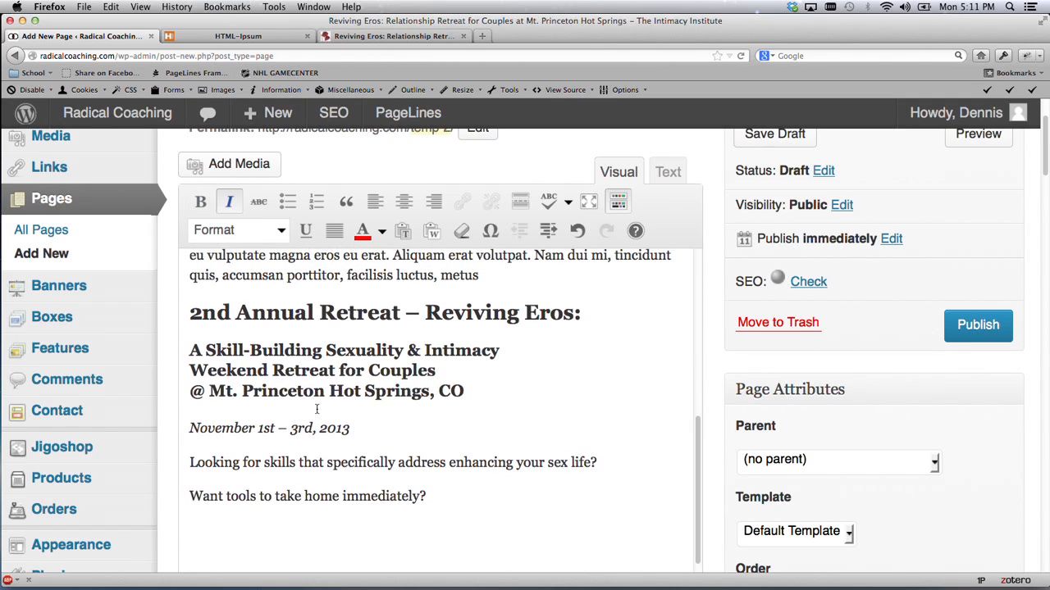
pyautogui.press('super+z')
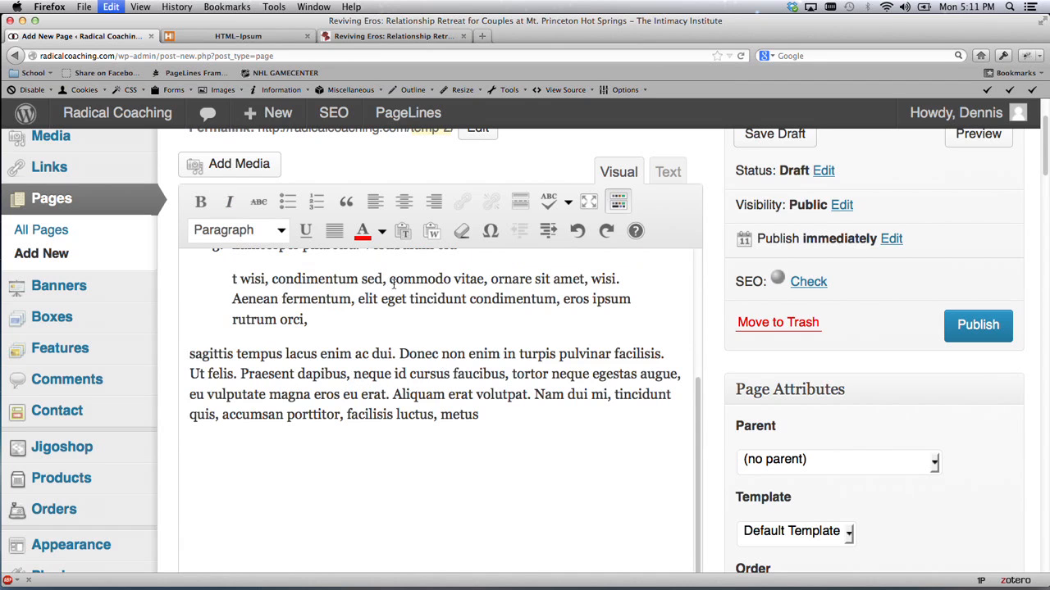
# - Insert the copied retreat text below the last paragraph as plain text, keeping the linebreaks
pyautogui.click(404, 232)
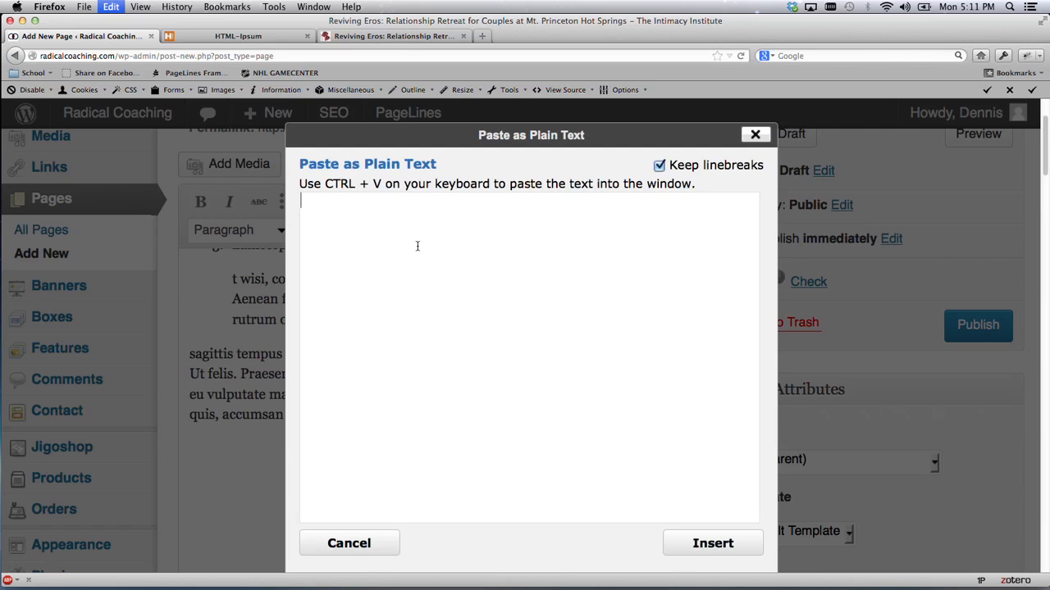
pyautogui.press('super+v')
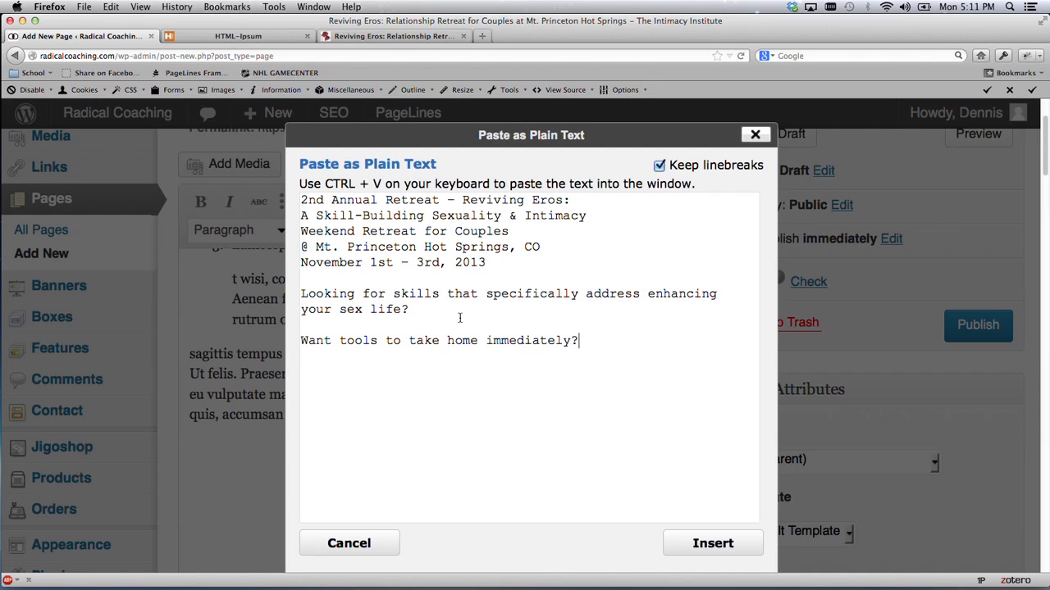
pyautogui.click(711, 544)
pyautogui.scroll(-2, 492, 417)
pyautogui.scroll(4, 489, 416)
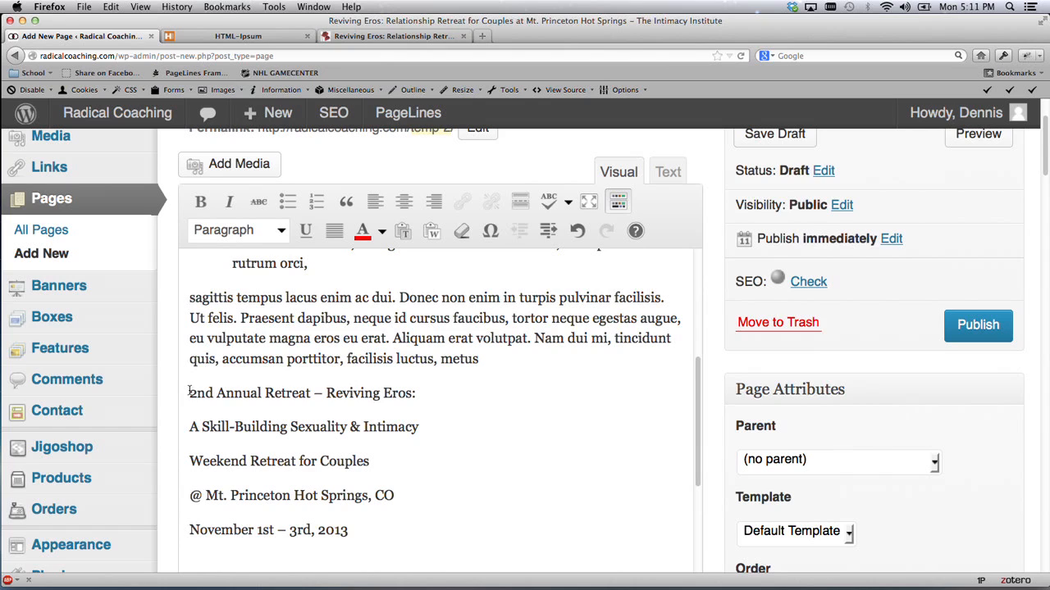
# - Join the five paragraphs from "2nd Annual Retreat – Reviving Eros:" to "November 1st – 3rd, 2013" into one block separated by single line breaks
pyautogui.click(189, 531)
pyautogui.press('BackSpace')
pyautogui.hotkey('shift', 'Return')
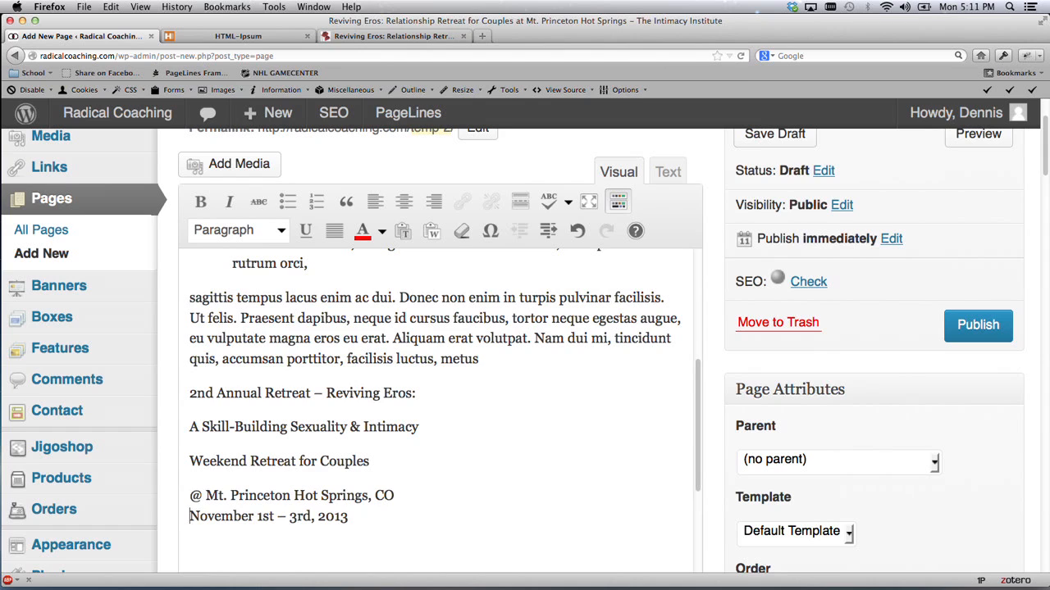
pyautogui.press('Up')
pyautogui.press('BackSpace')
pyautogui.hotkey('shift', 'Return')
pyautogui.press('Up')
pyautogui.press('BackSpace')
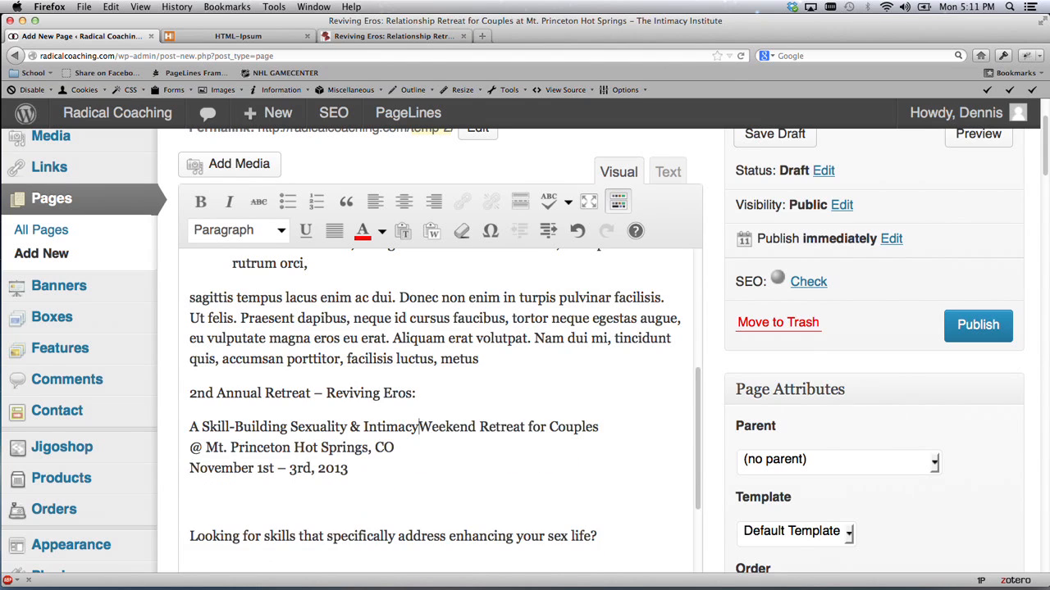
pyautogui.hotkey('shift', 'Return')
pyautogui.press('Up')
pyautogui.press('BackSpace')
pyautogui.hotkey('shift', 'Return')
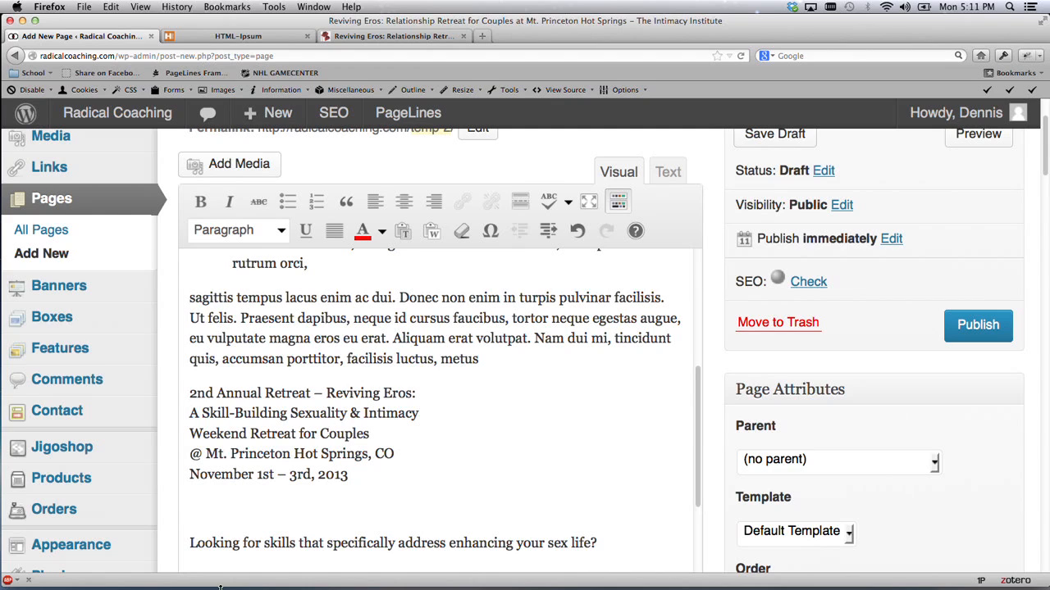
# - Format the five-line retreat block, from "2nd Annual Retreat" to "November 1st – 3rd, 2013", as Heading 3 and center it
pyautogui.moveTo(189, 393); pyautogui.dragTo(366, 490)
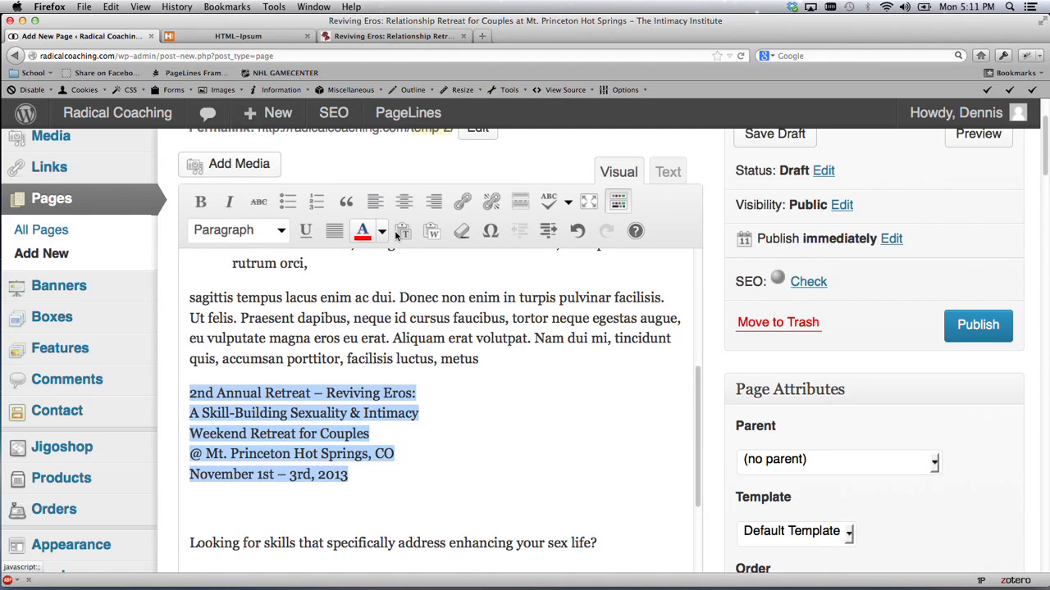
pyautogui.click(270, 232)
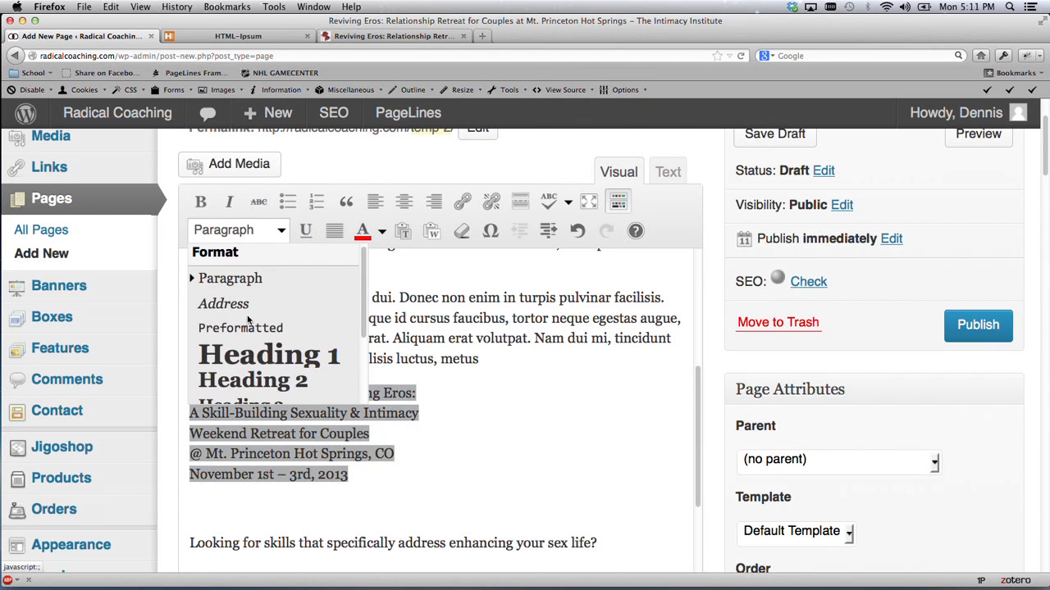
pyautogui.scroll(-1, 241, 386)
pyautogui.click(241, 386)
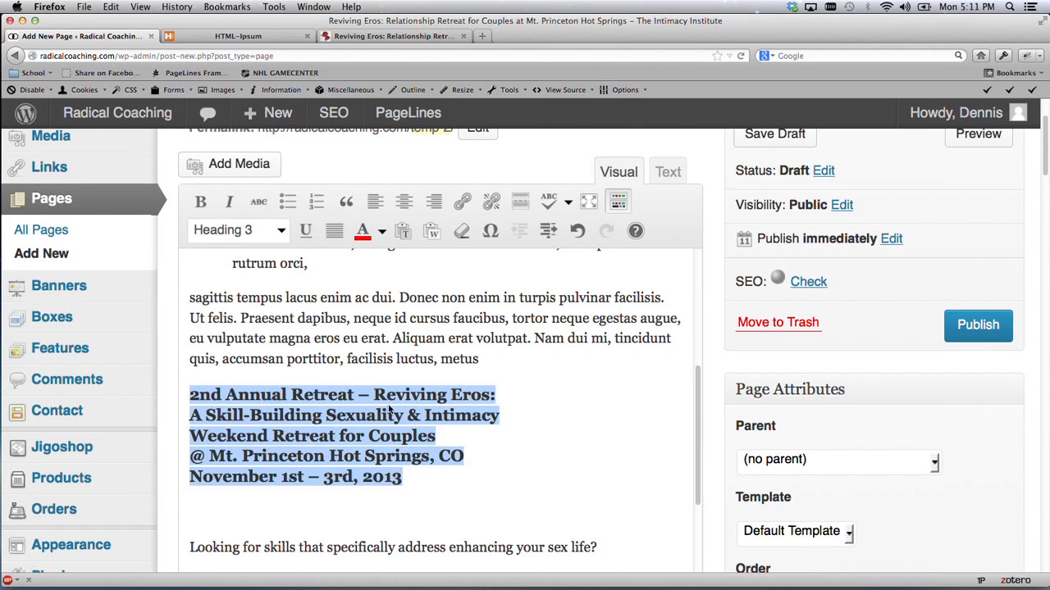
pyautogui.click(404, 201)
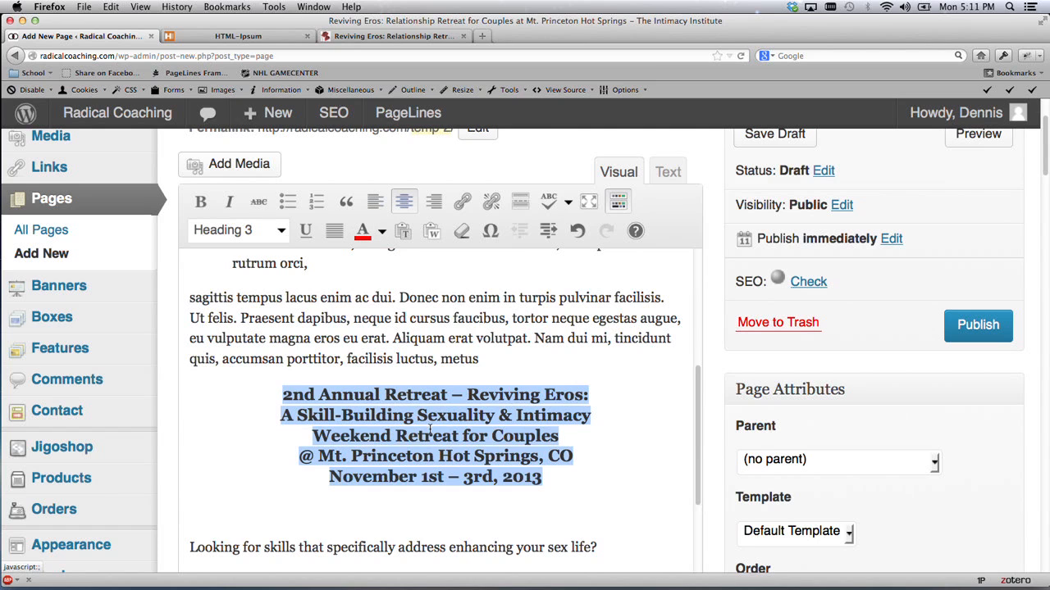
pyautogui.click(441, 451)
pyautogui.scroll(-1, 441, 451)
pyautogui.scroll(-1, 441, 451)
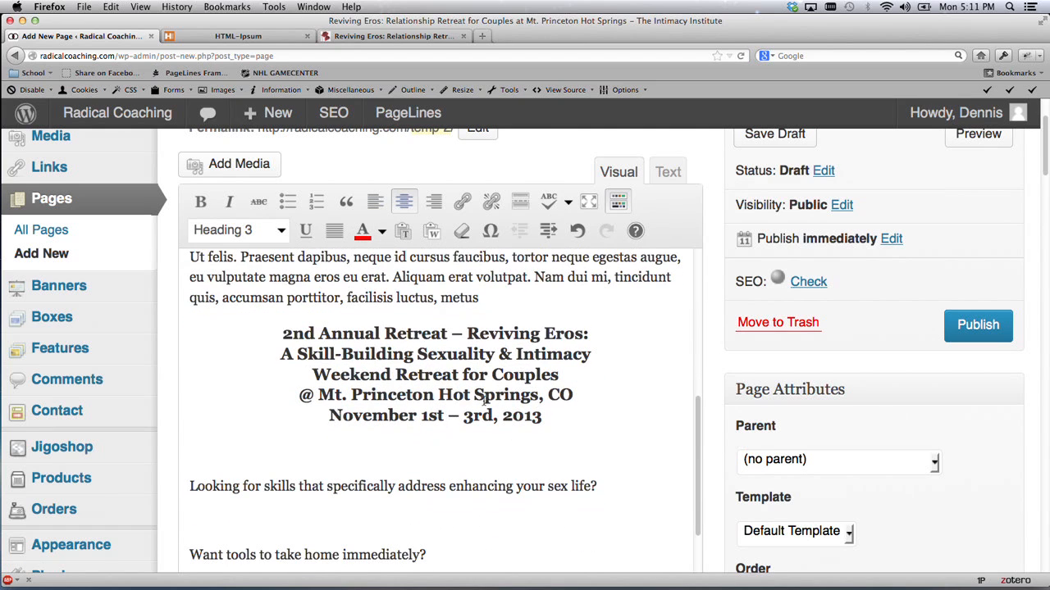
# - View the Paste from Word dialog and close it without inserting anything
pyautogui.scroll(2, 485, 400)
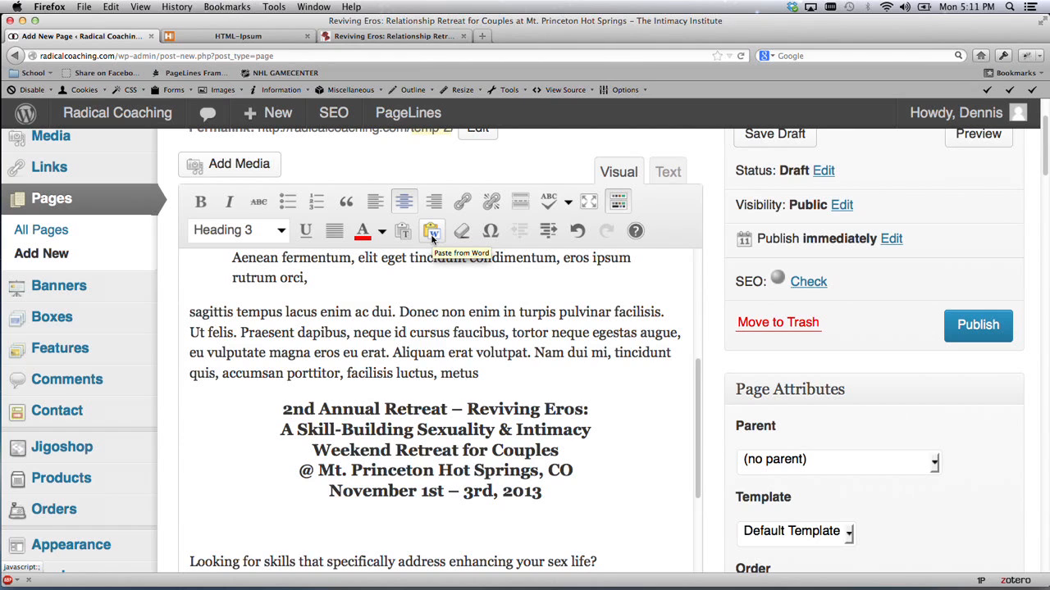
pyautogui.click(432, 233)
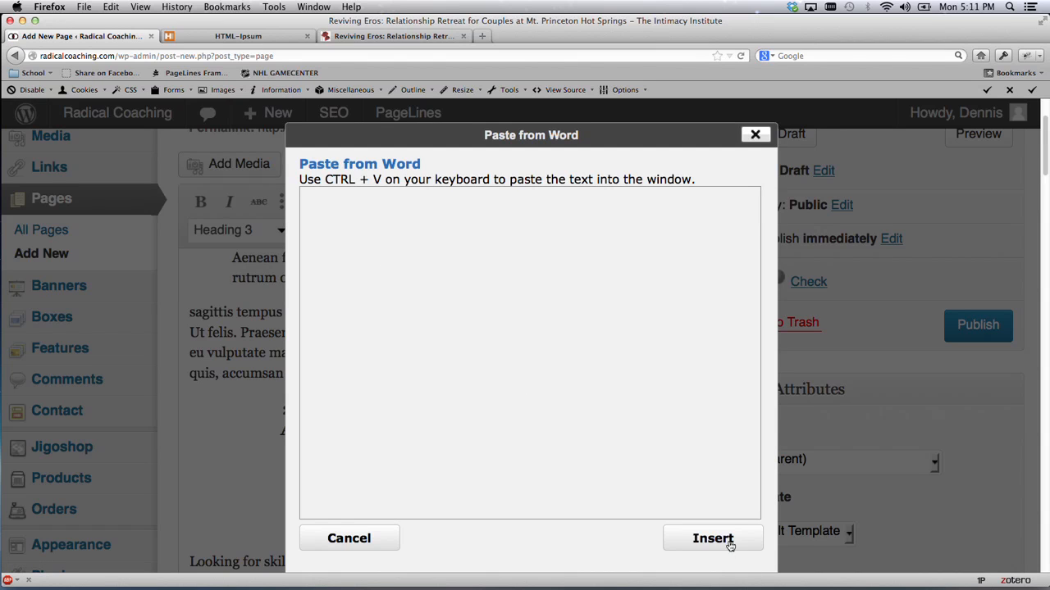
pyautogui.click(755, 136)
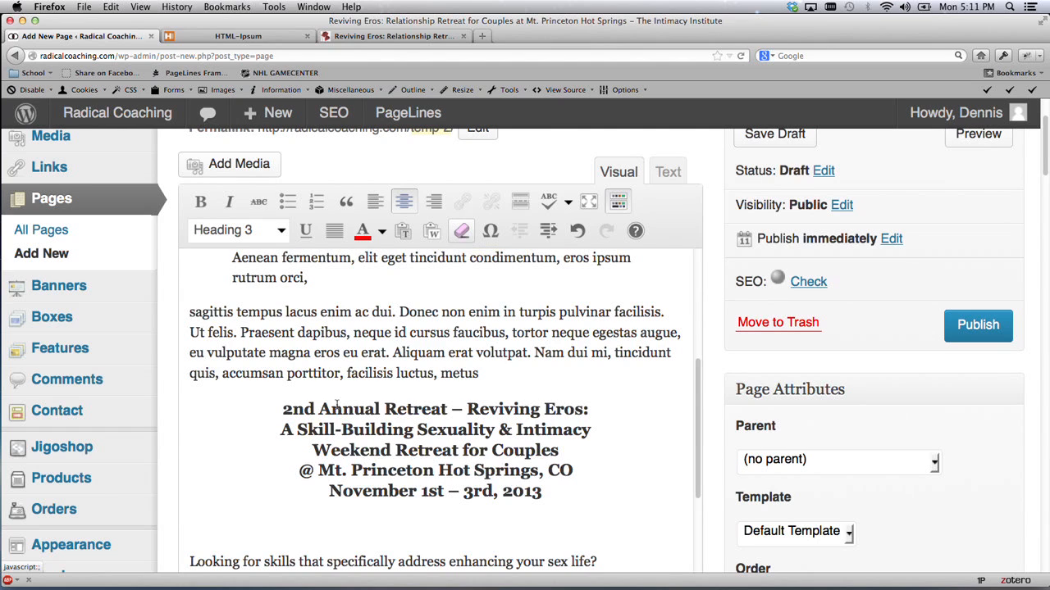
# - Remove the formatting from the text running from "2nd Annual Retreat" through the "Looking for skills" line
pyautogui.moveTo(271, 395); pyautogui.dragTo(604, 567)
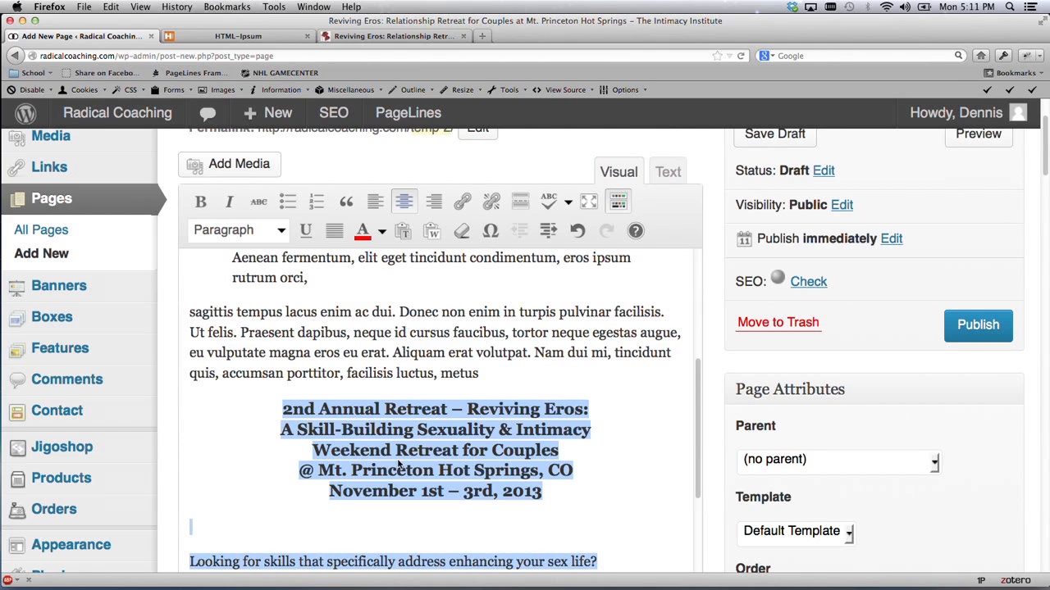
pyautogui.click(461, 233)
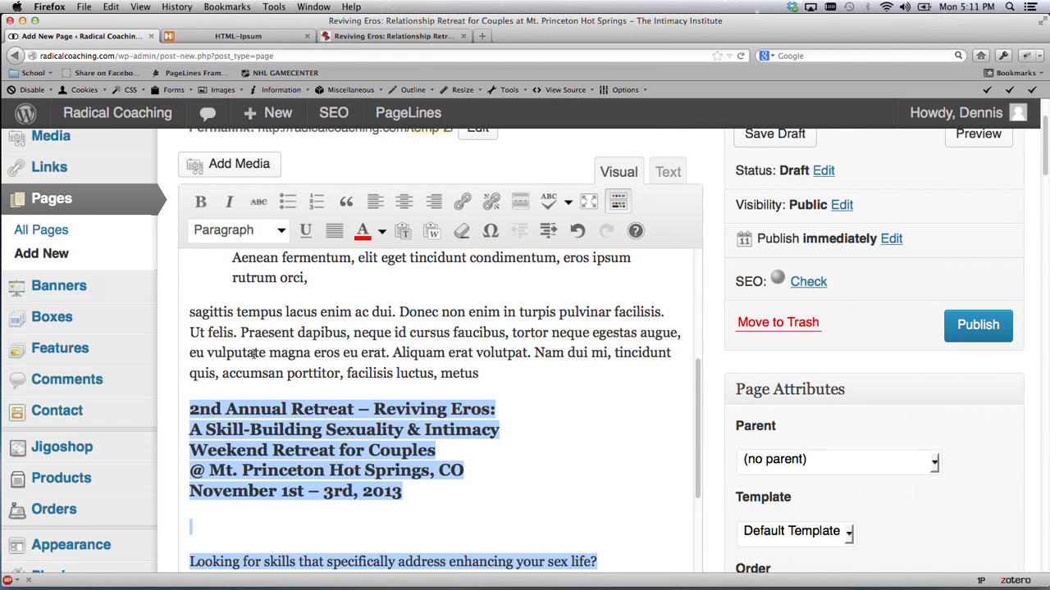
pyautogui.click(248, 431)
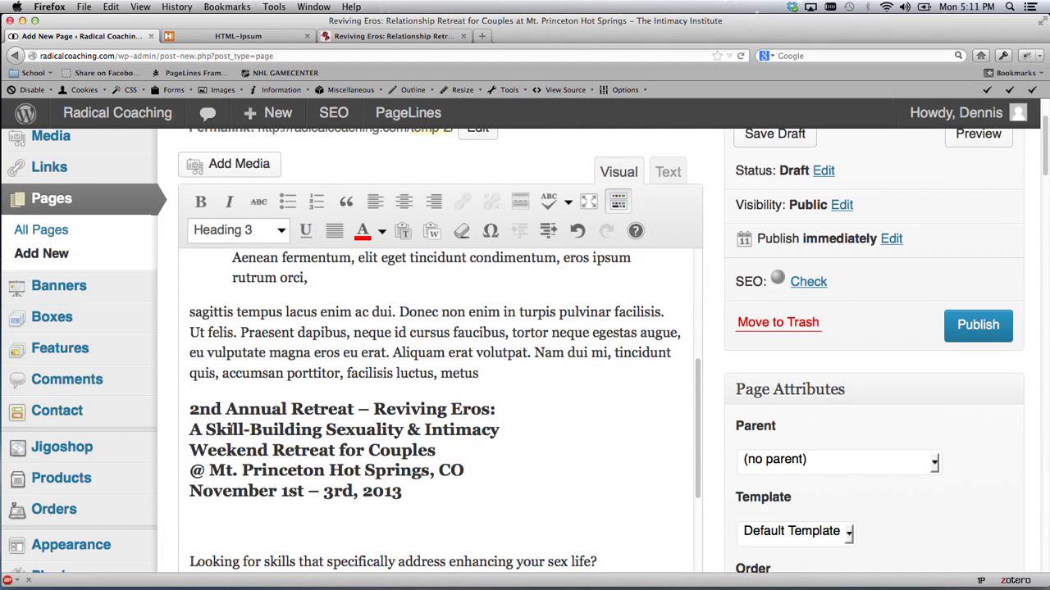
# - Change the five-line retreat block, from "2nd Annual Retreat" to "November 1st – 3rd, 2013", to the Paragraph format
pyautogui.moveTo(191, 407); pyautogui.dragTo(401, 492)
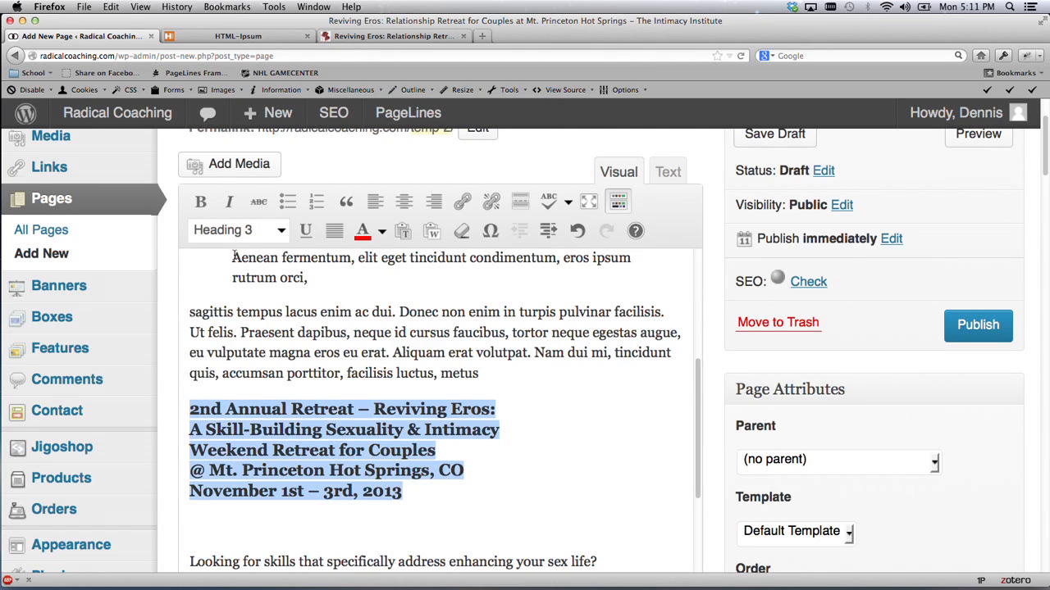
pyautogui.click(282, 234)
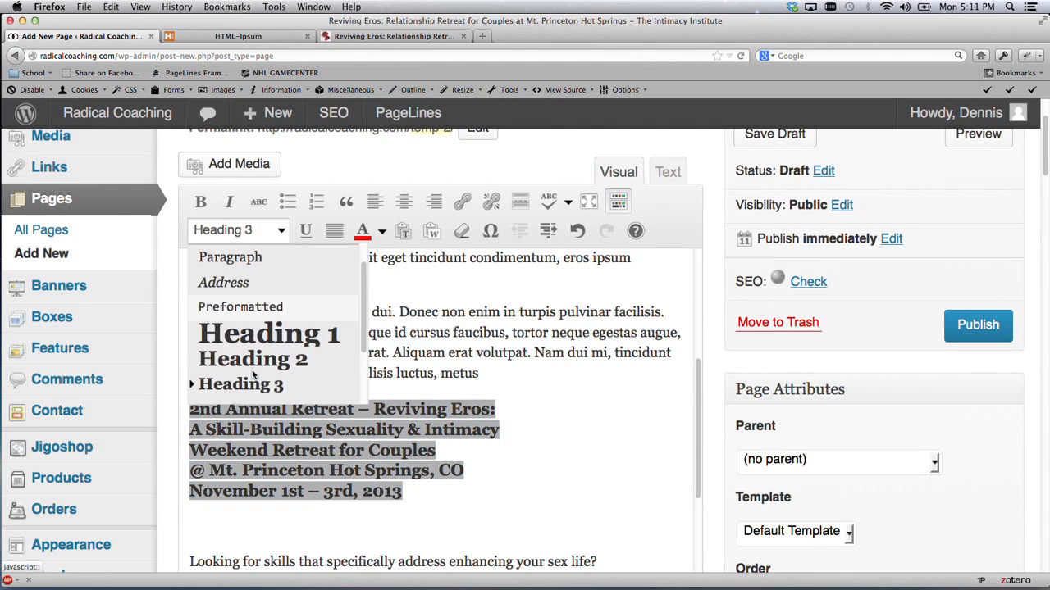
pyautogui.click(246, 259)
pyautogui.click(310, 461)
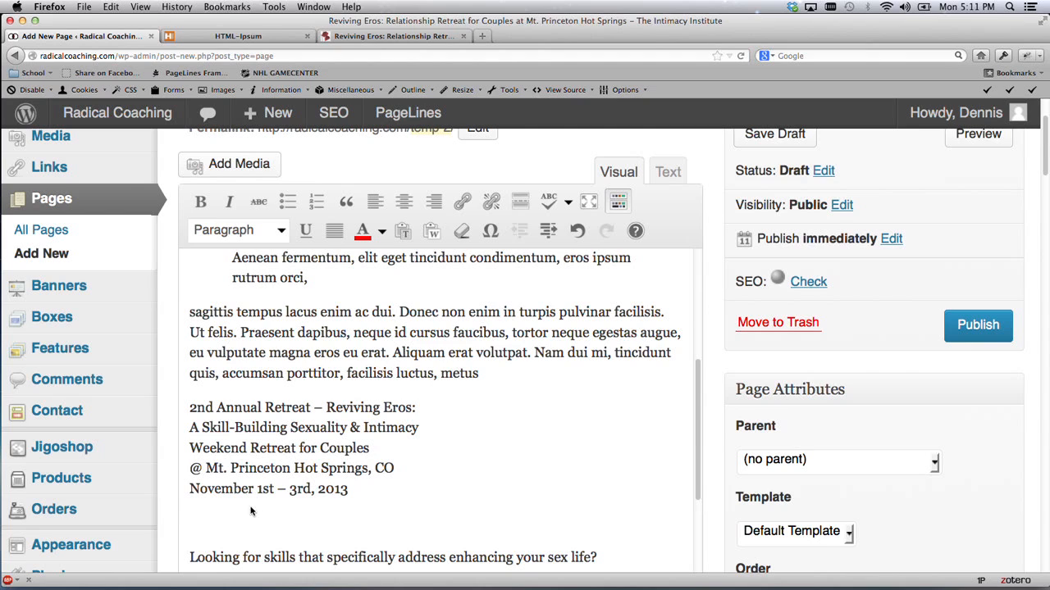
# - Insert the ♣ special character on the empty line below "November 1st – 3rd, 2013" and leave the custom character dialog closed
pyautogui.click(189, 524)
pyautogui.click(490, 232)
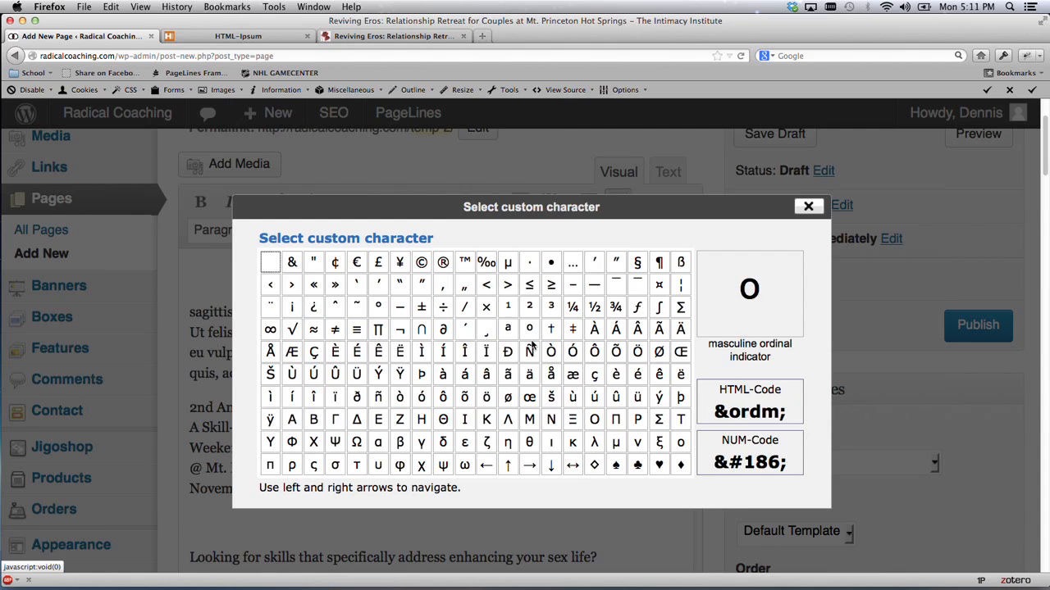
pyautogui.scroll(-3, 562, 351)
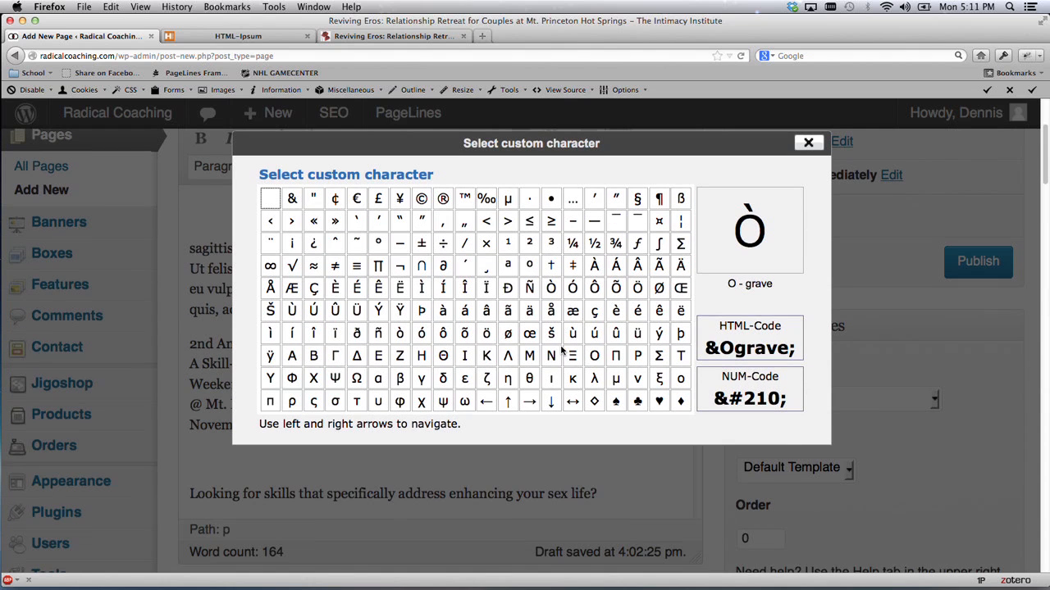
pyautogui.click(638, 399)
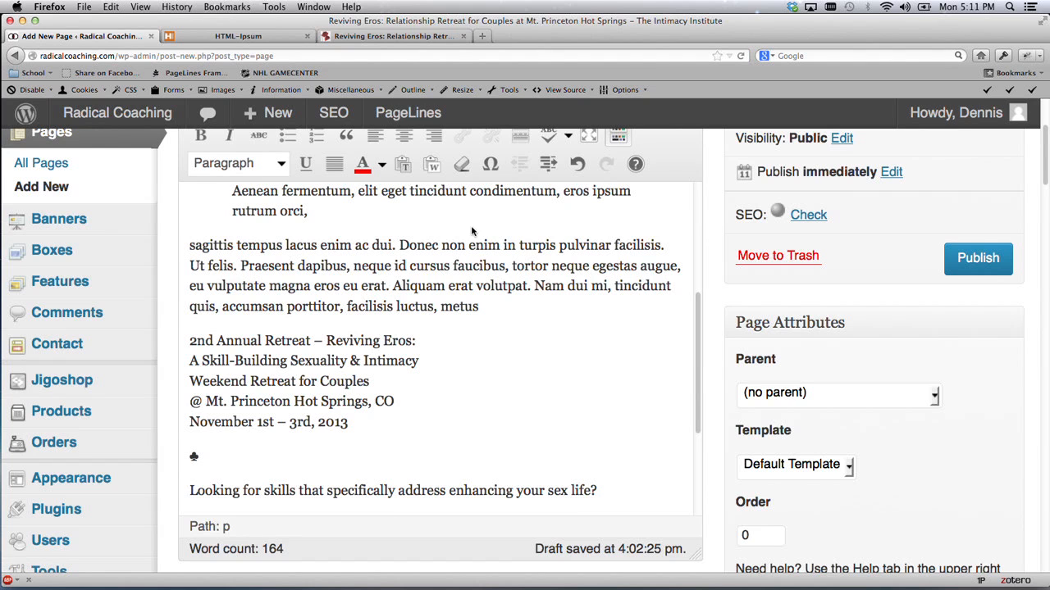
pyautogui.click(492, 164)
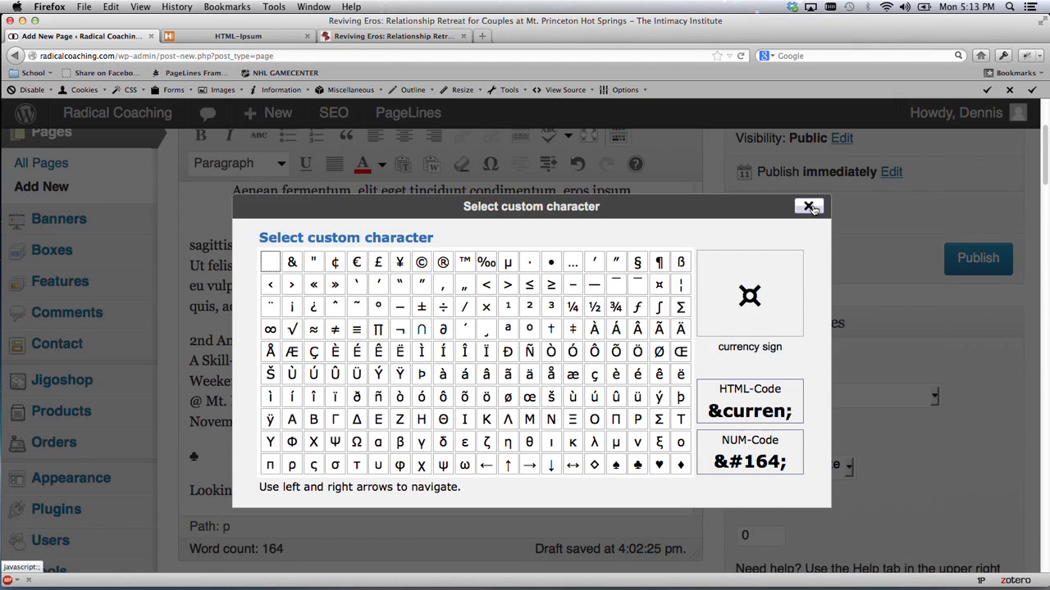
pyautogui.click(808, 206)
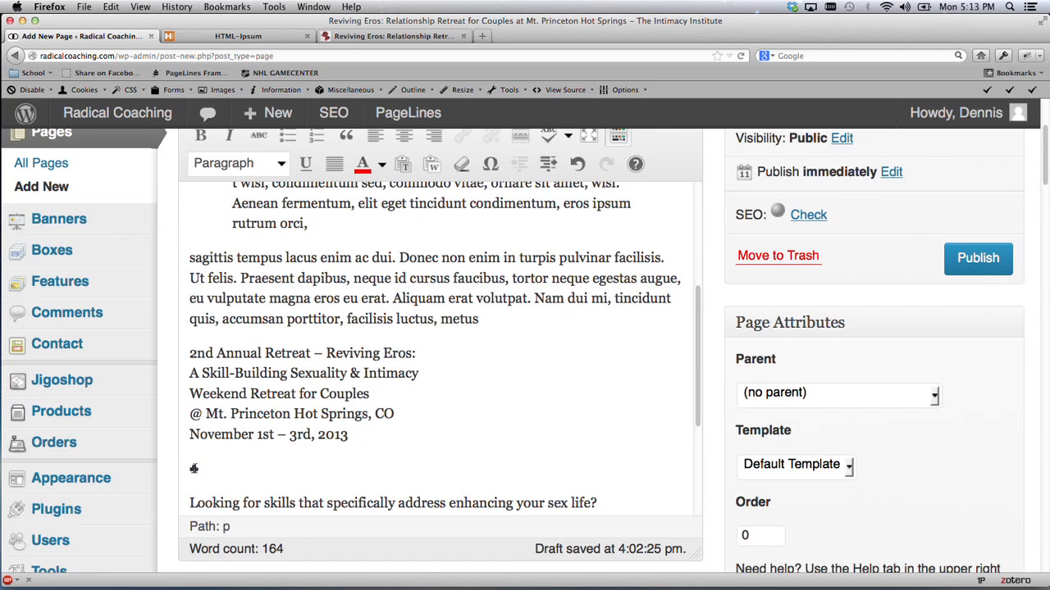
# - Indent the ♣ line by one level and the "sagittis tempus" paragraph by five levels
pyautogui.click(549, 164)
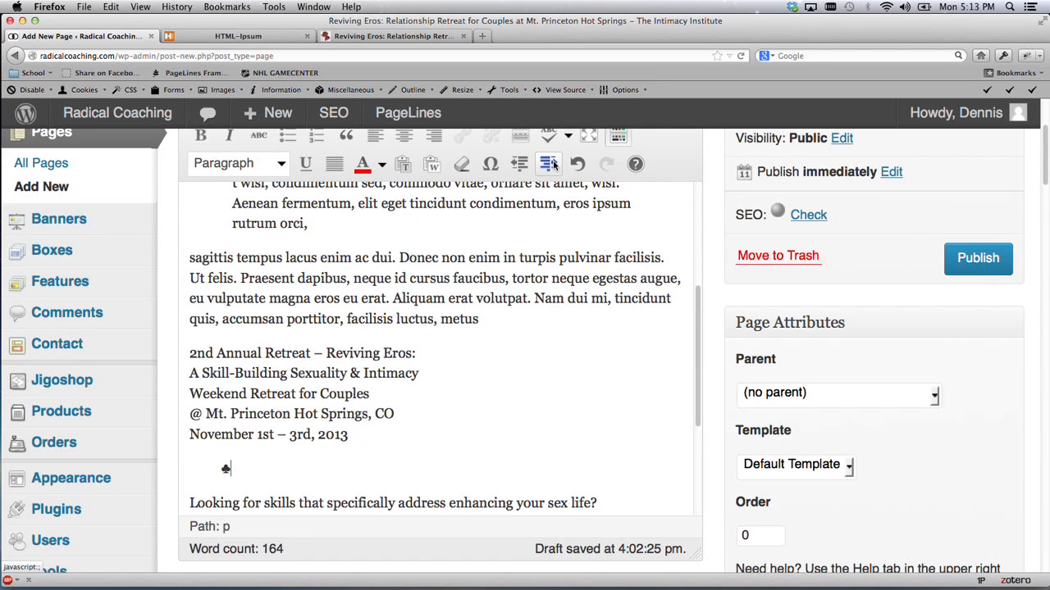
pyautogui.click(372, 257)
pyautogui.click(549, 164)
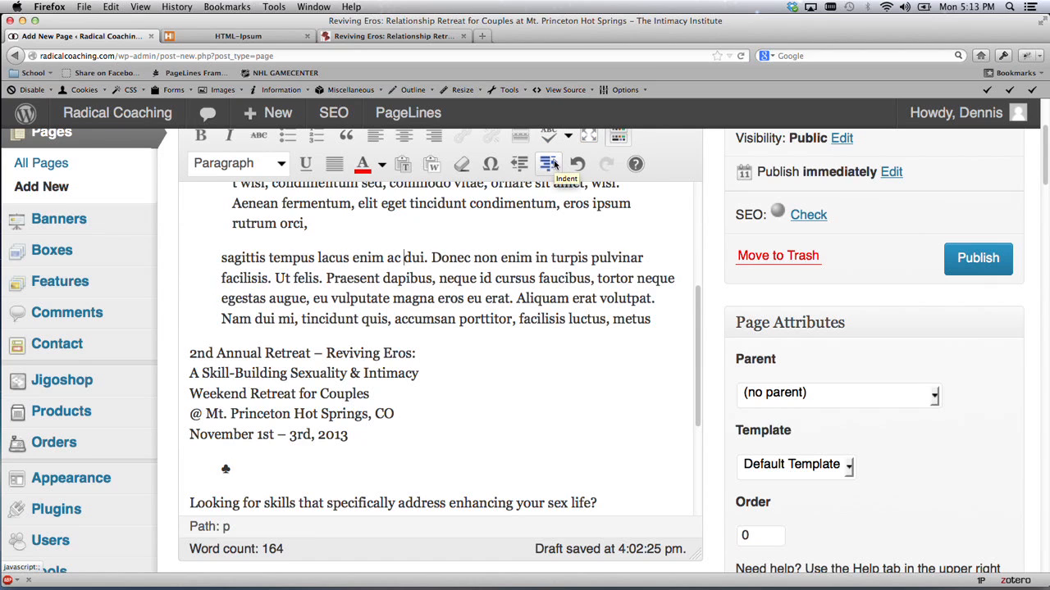
pyautogui.click(549, 164)
pyautogui.click(548, 164)
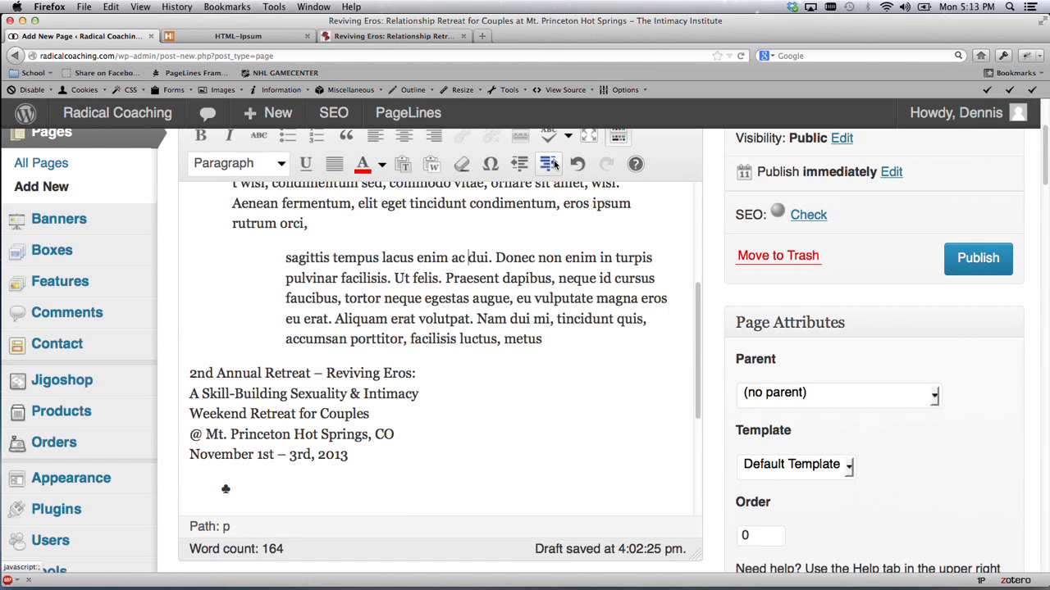
pyautogui.click(549, 164)
pyautogui.click(549, 164)
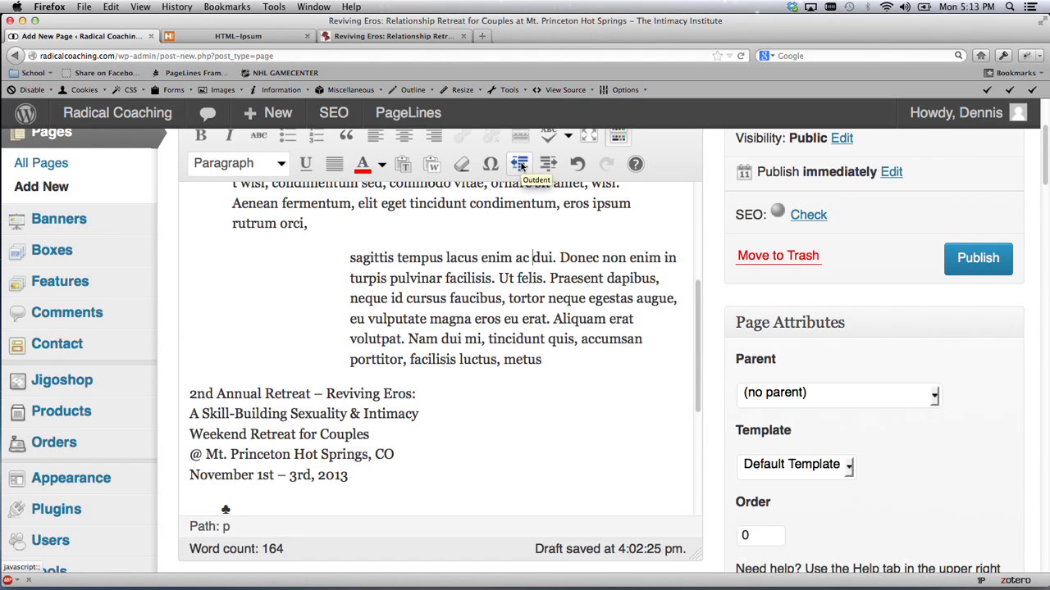
# - Outdent the "sagittis tempus" paragraph all the way back to the text margin
pyautogui.click(520, 164)
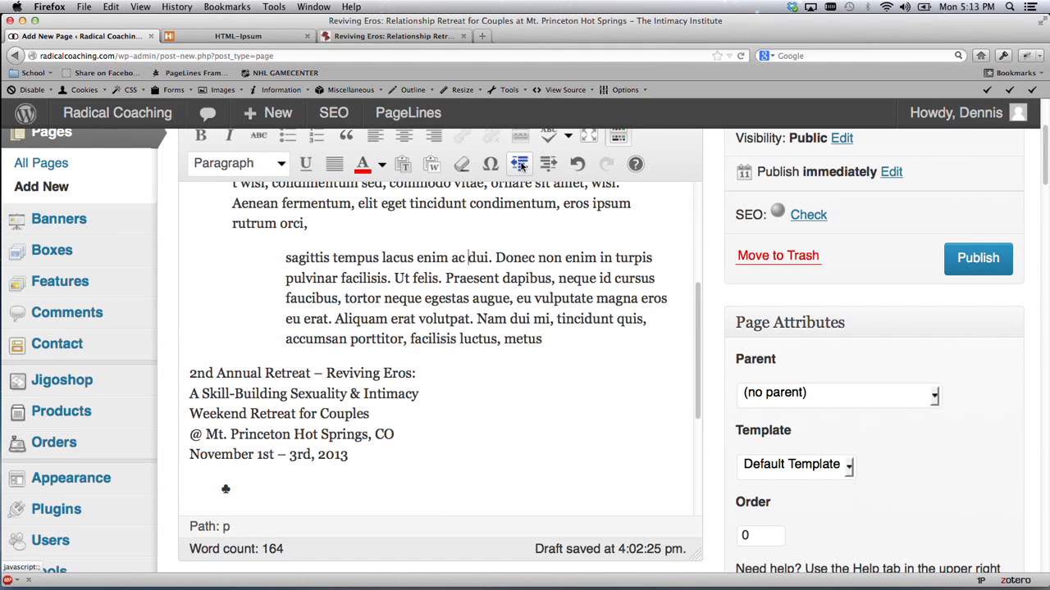
pyautogui.click(520, 164)
pyautogui.click(520, 164)
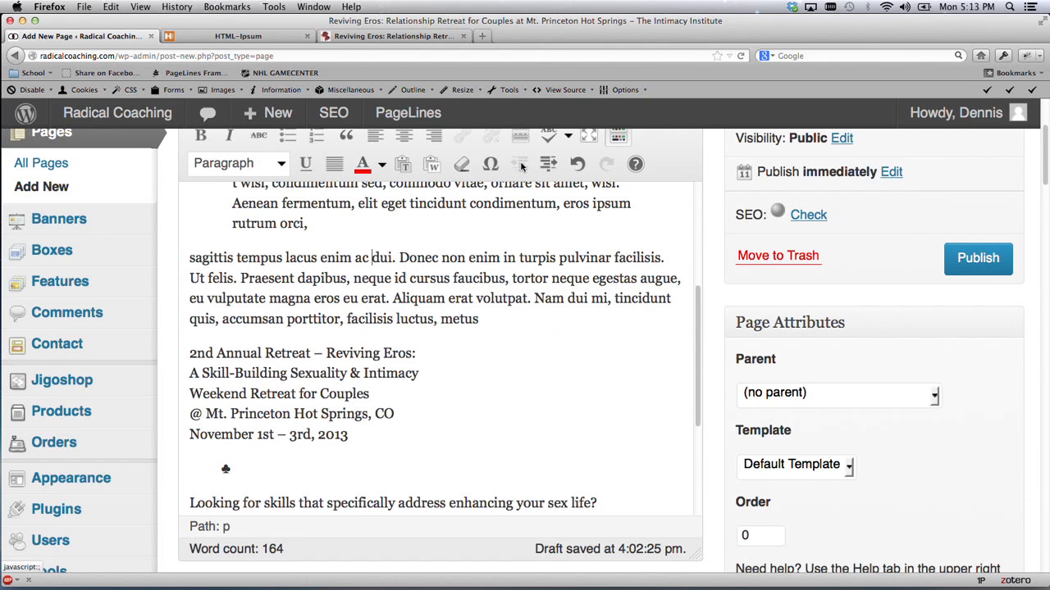
# - Undo the outdents and indents of the "sagittis tempus" paragraph, and redo its first two indent levels
pyautogui.click(578, 164)
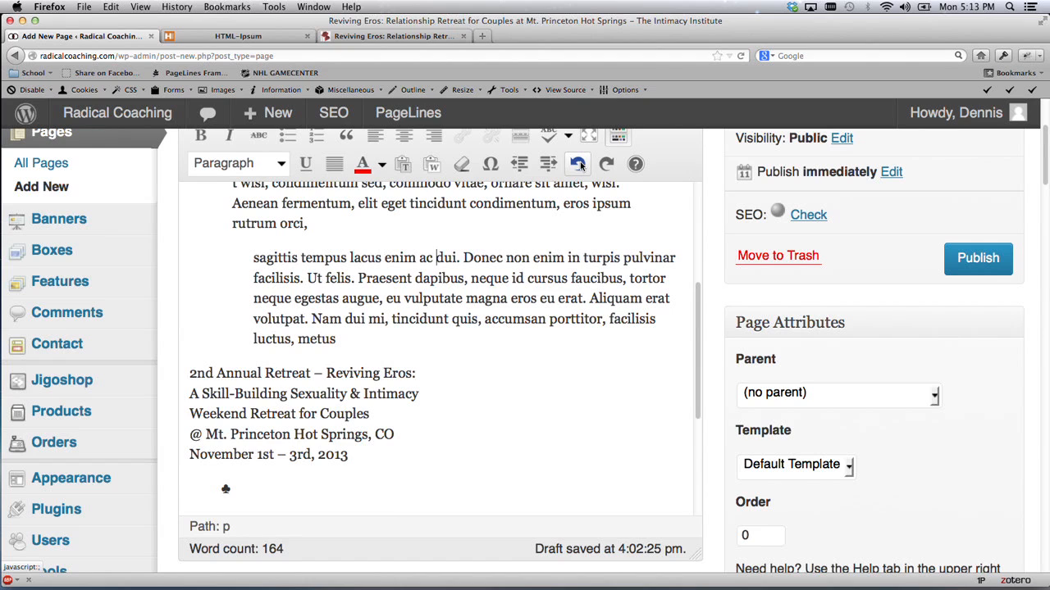
pyautogui.click(578, 164)
pyautogui.click(579, 164)
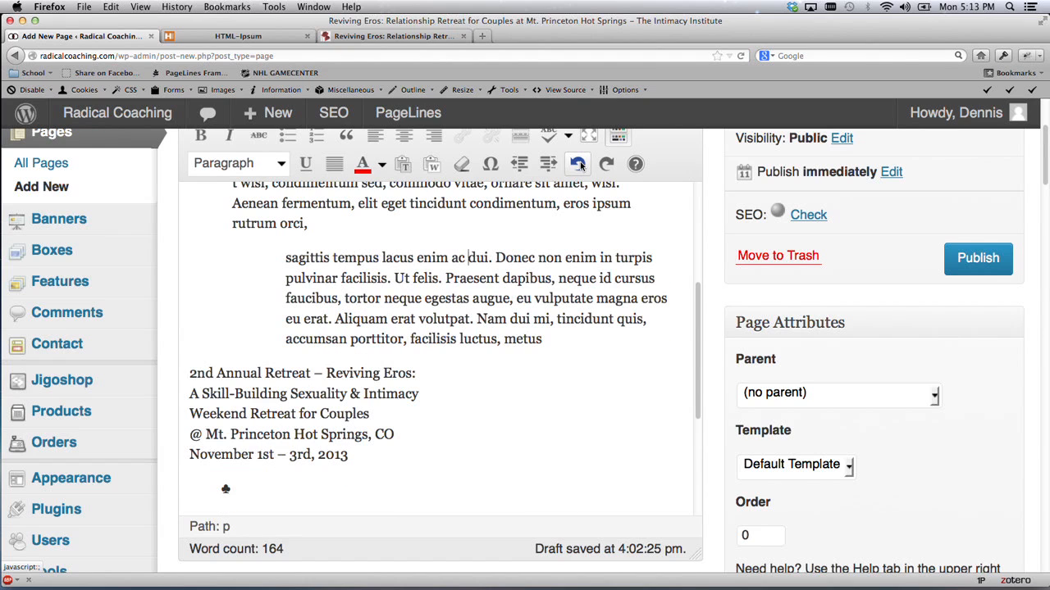
pyautogui.click(578, 164)
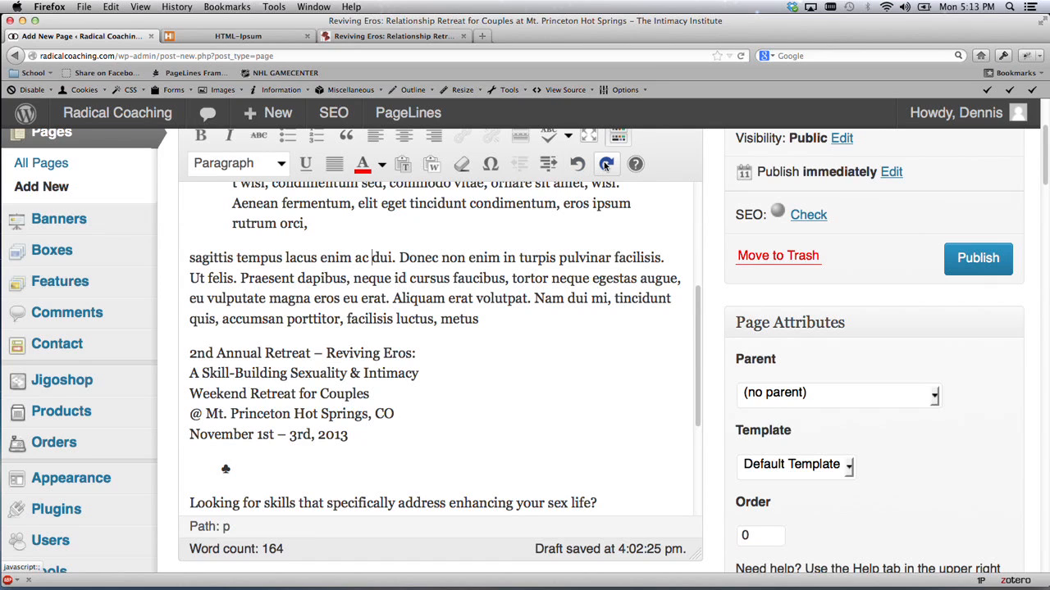
pyautogui.click(606, 164)
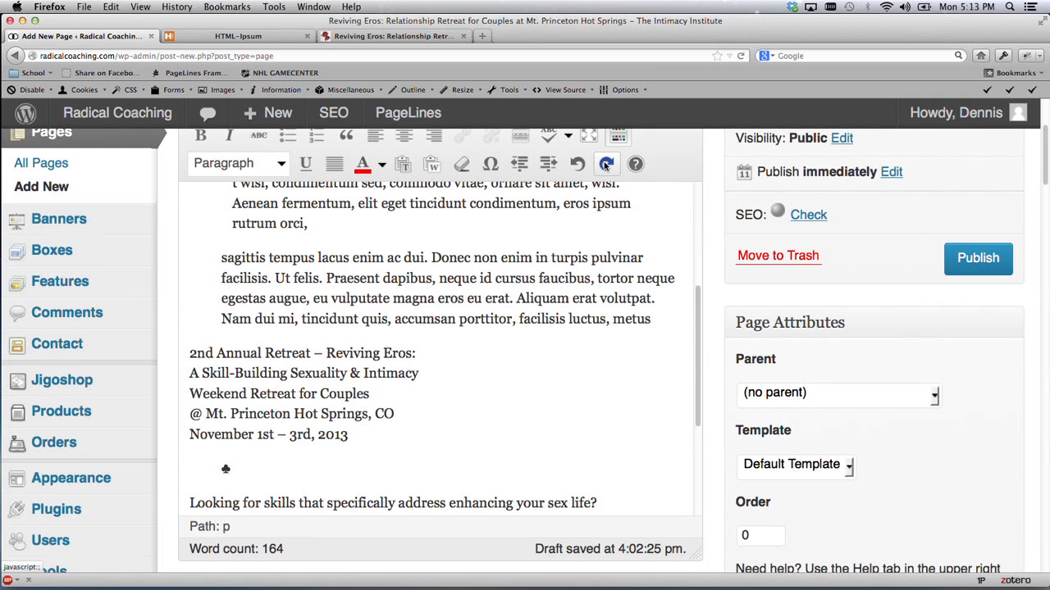
pyautogui.click(606, 164)
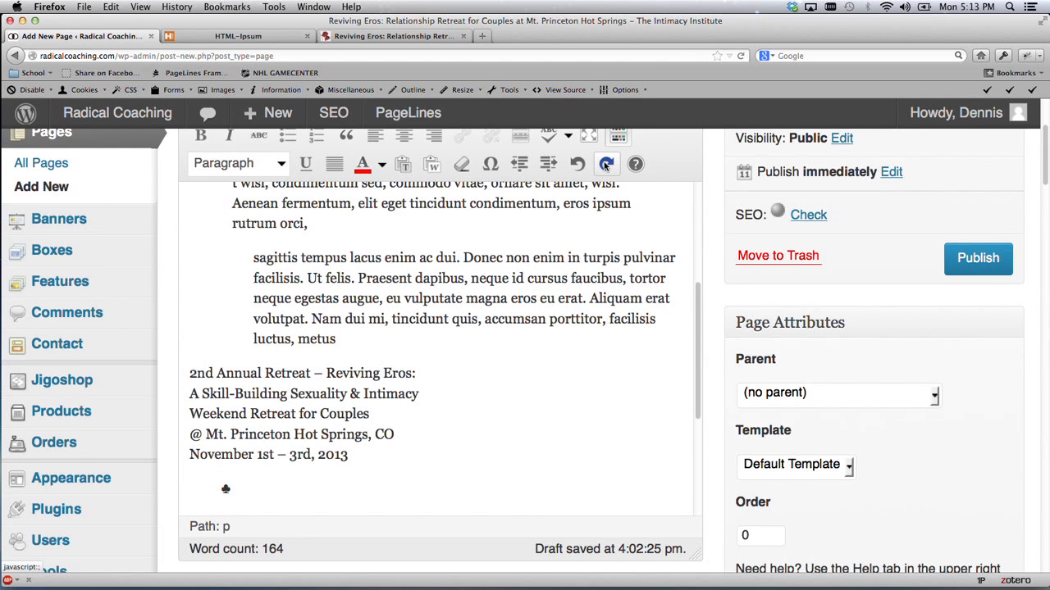
# - Open the Rich Editor Help and read through its Rich Editing Basics text
pyautogui.scroll(3, 606, 164)
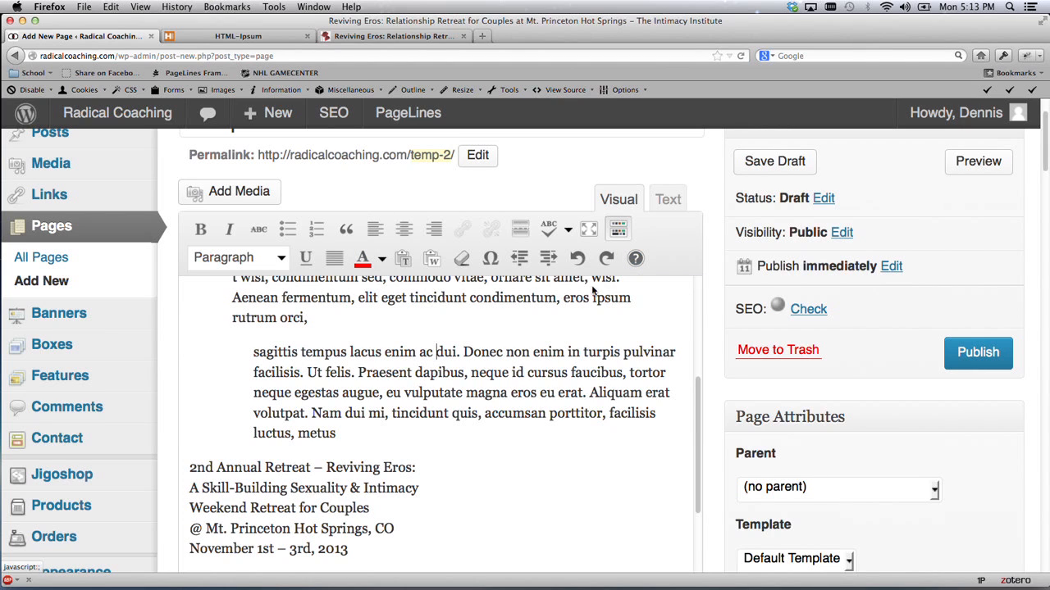
pyautogui.click(636, 259)
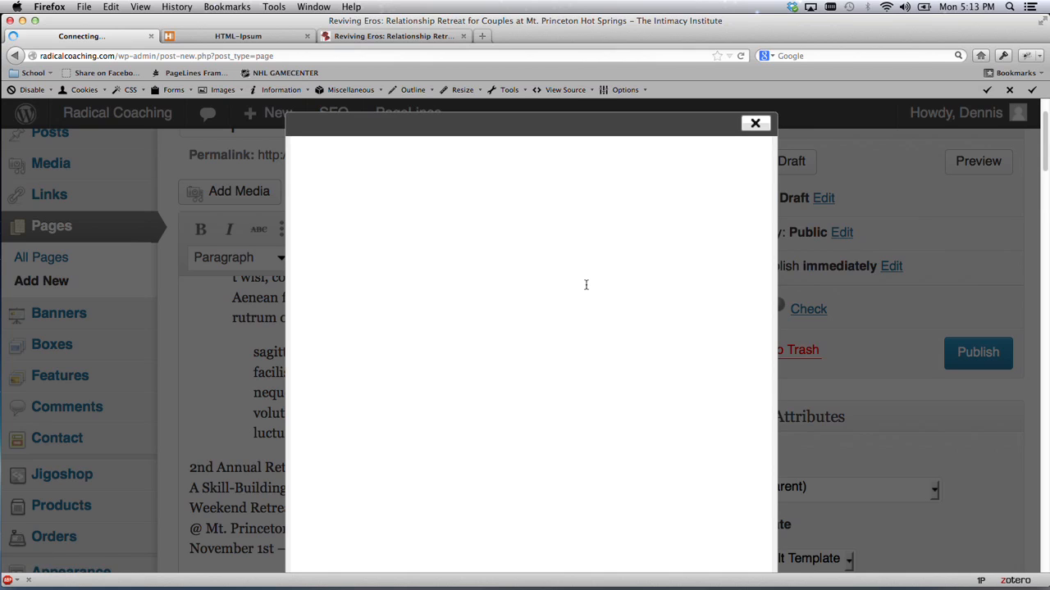
pyautogui.moveTo(329, 202); pyautogui.dragTo(408, 250)
pyautogui.click(437, 362)
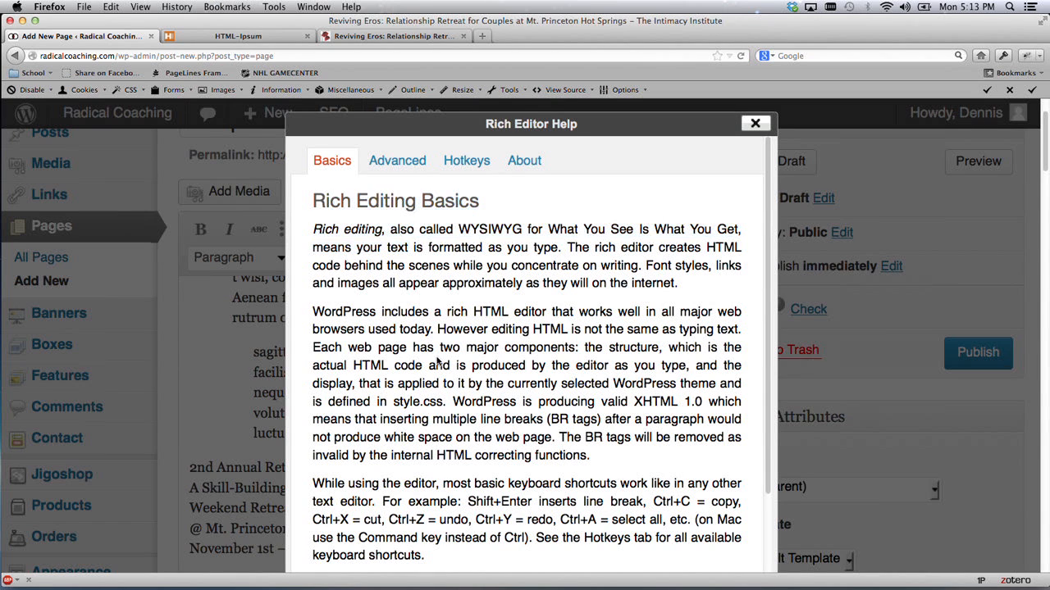
pyautogui.scroll(-3, 437, 362)
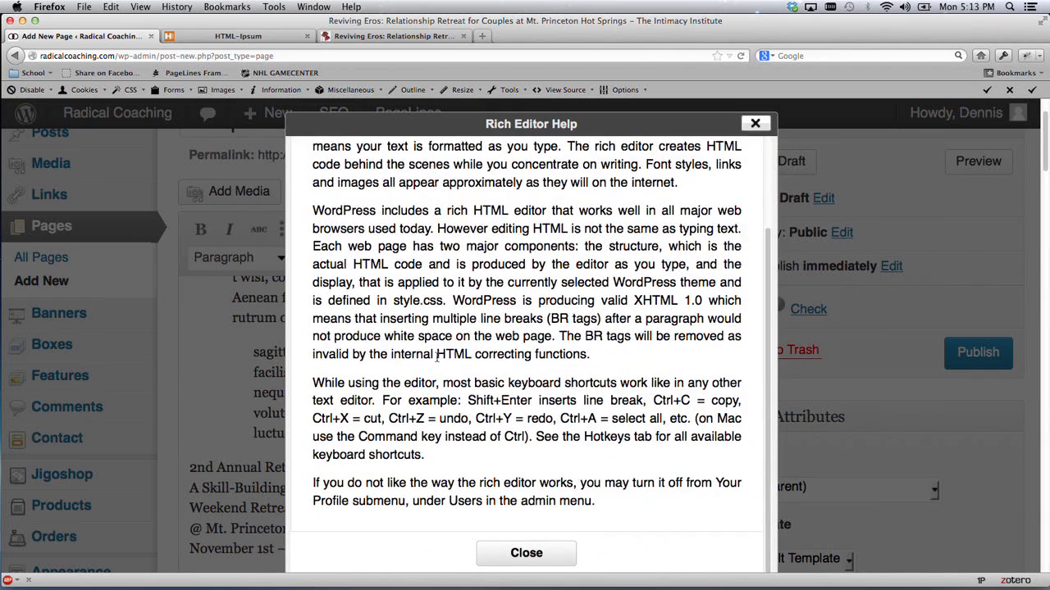
pyautogui.scroll(2, 437, 354)
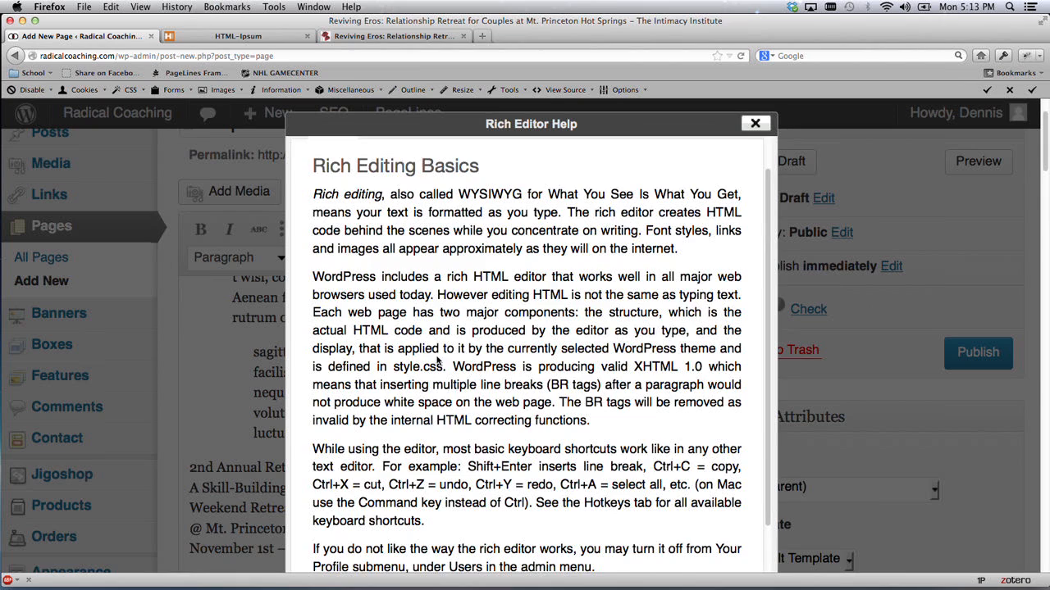
pyautogui.scroll(2, 437, 362)
# - Look over the Advanced Rich Editing help on images, attachments and HTML in the editor
pyautogui.click(411, 164)
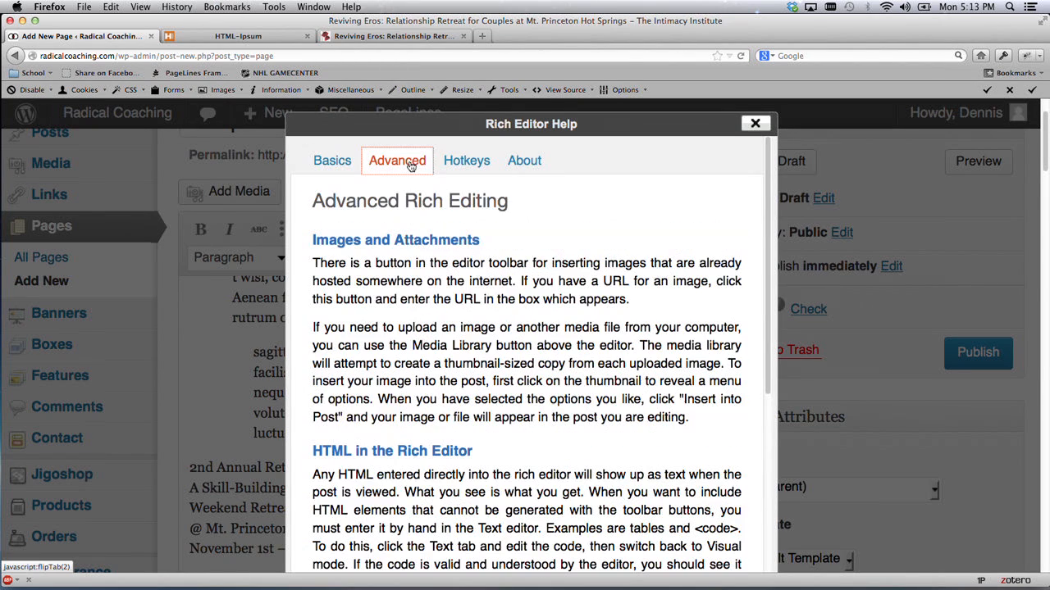
pyautogui.scroll(-5, 433, 278)
pyautogui.scroll(-3, 433, 275)
pyautogui.scroll(7, 433, 275)
pyautogui.scroll(1, 468, 192)
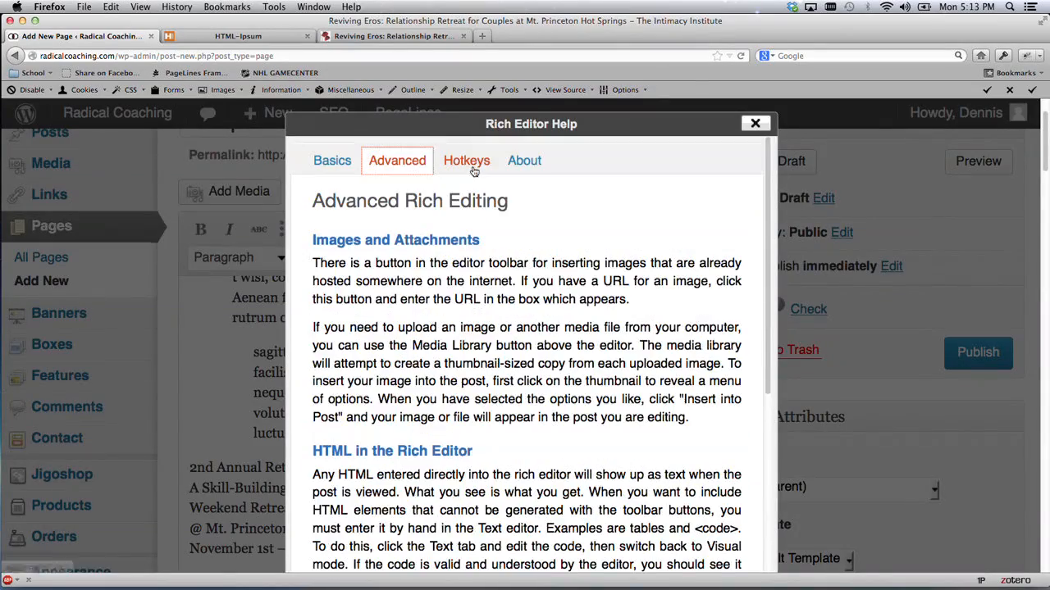
# - Review the Hotkeys help, including the Ctrl and Command modifier keys and the letters for actions such as Copy and Select all
pyautogui.click(474, 165)
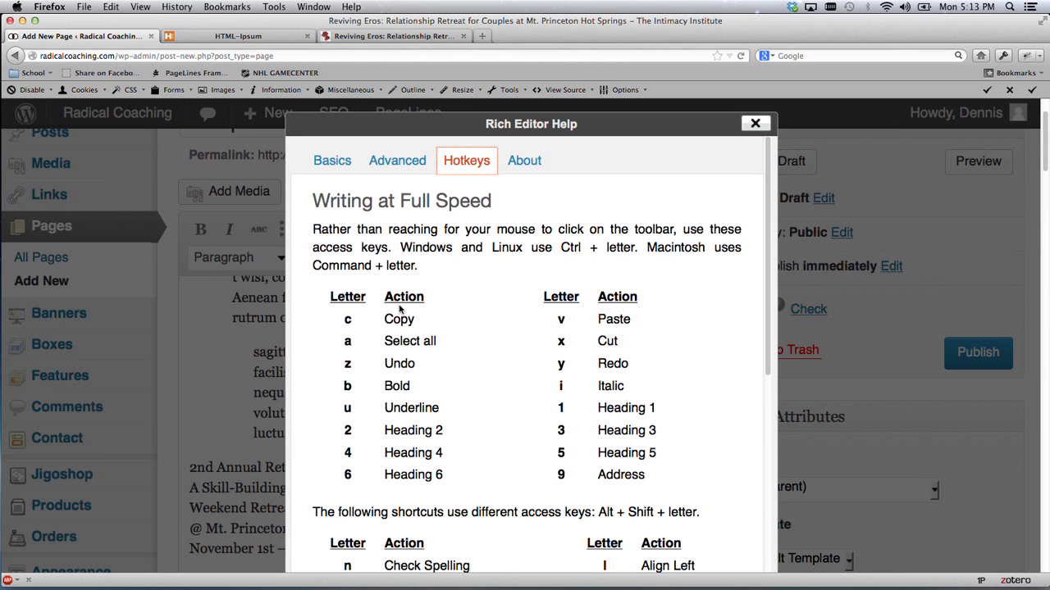
pyautogui.scroll(-5, 400, 307)
pyautogui.scroll(4, 400, 308)
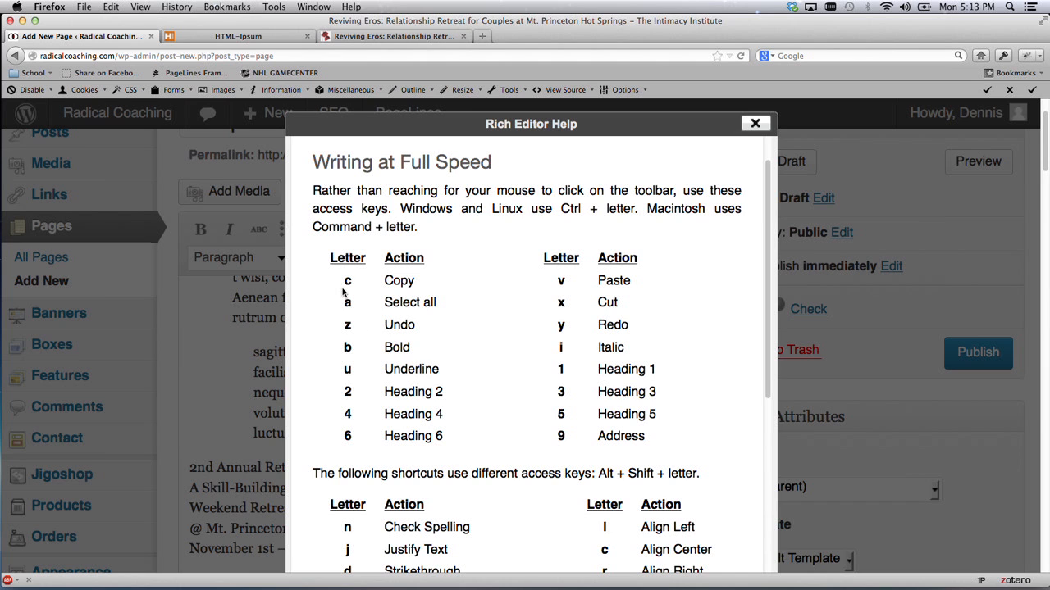
pyautogui.scroll(1, 636, 220)
pyautogui.moveTo(569, 248); pyautogui.dragTo(623, 250)
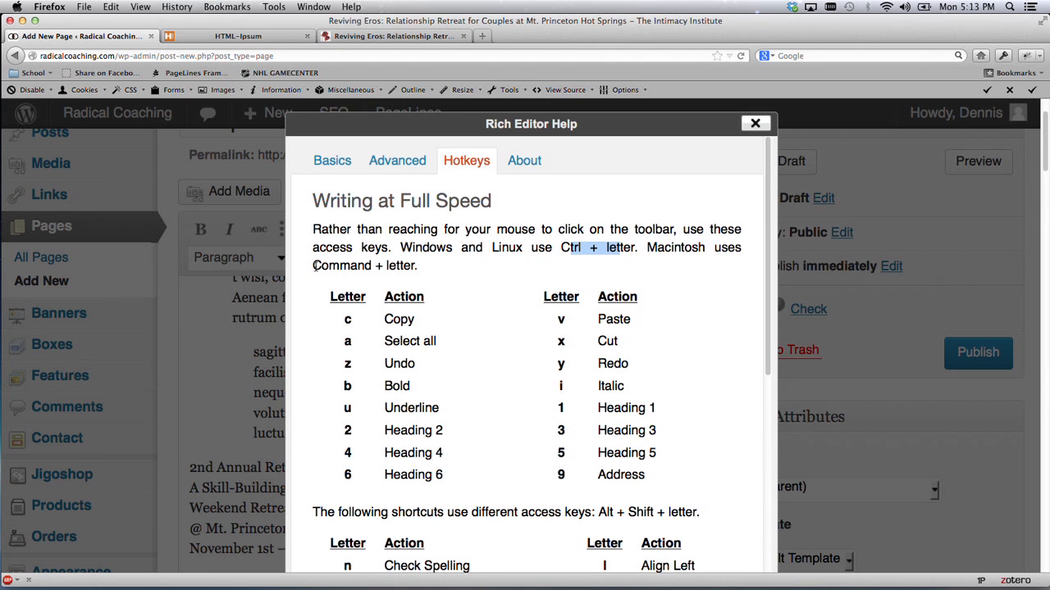
pyautogui.moveTo(314, 266); pyautogui.dragTo(387, 265)
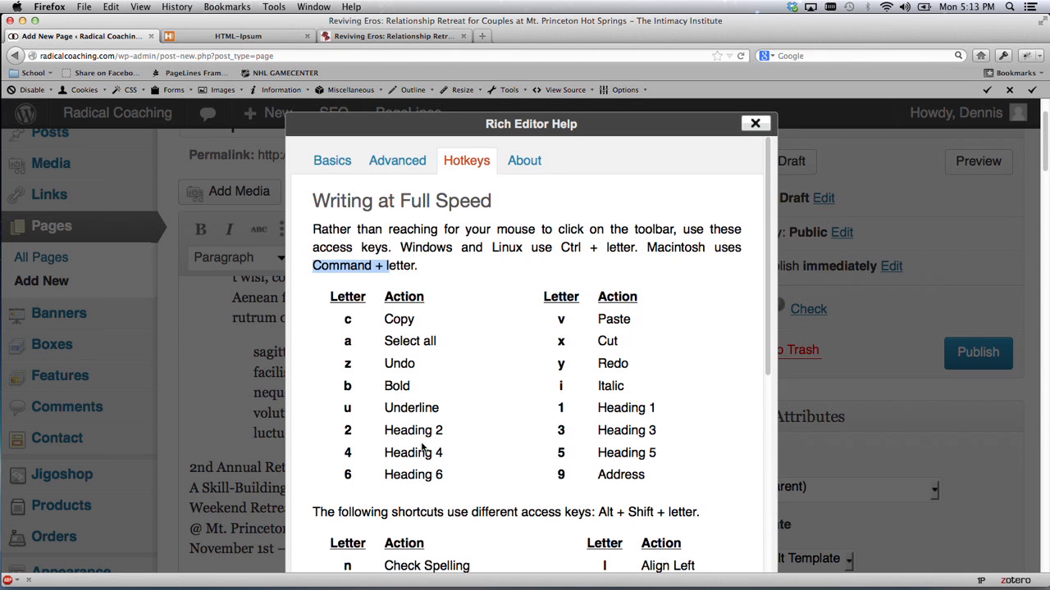
pyautogui.click(348, 319)
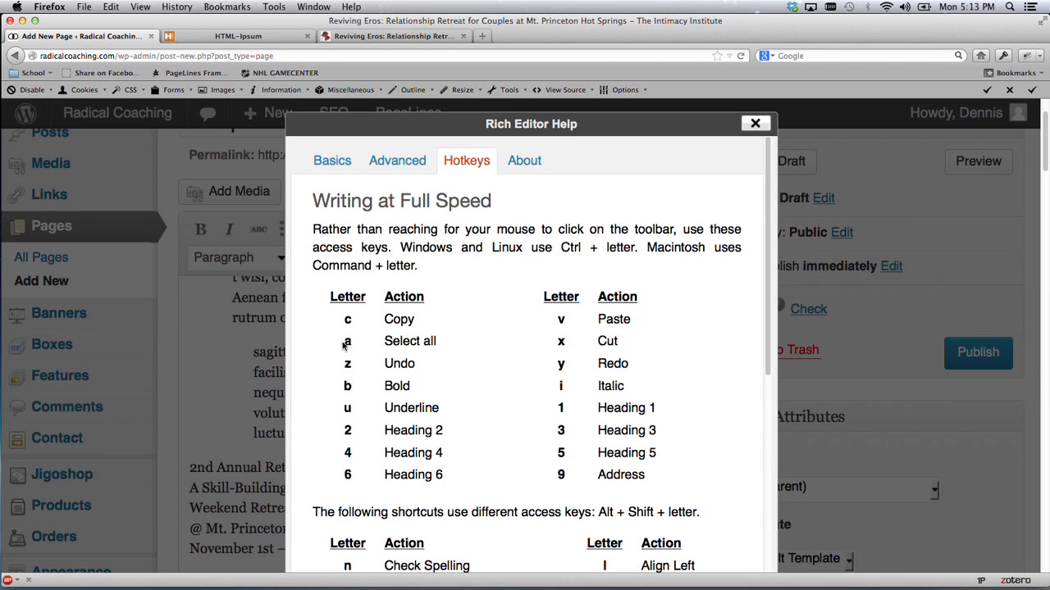
pyautogui.moveTo(344, 345); pyautogui.dragTo(354, 348)
# - View the About TinyMCE information and close the Rich Editor Help
pyautogui.click(512, 164)
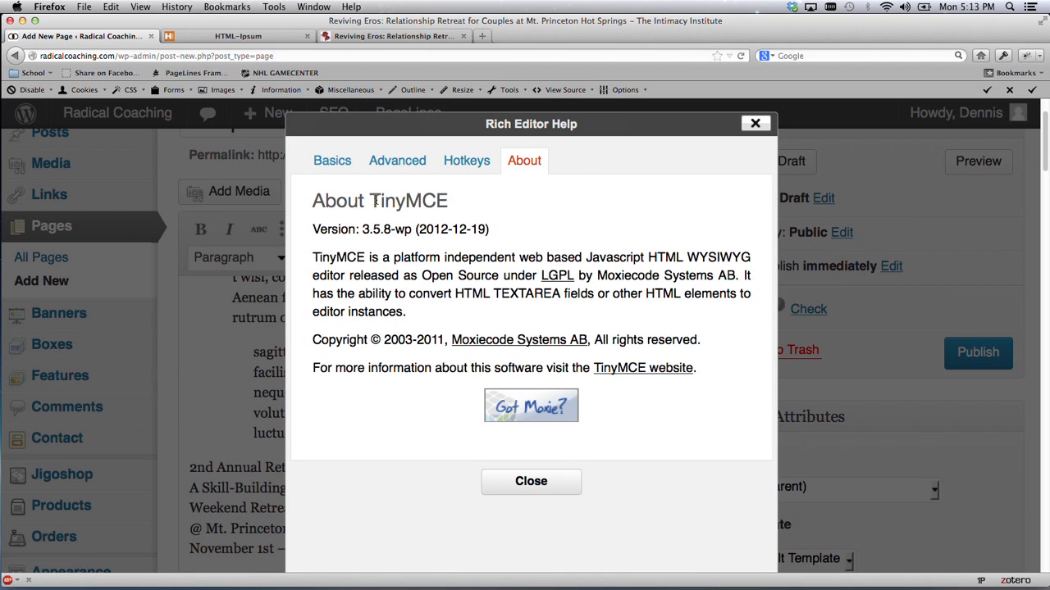
pyautogui.doubleClick(374, 202)
pyautogui.click(765, 125)
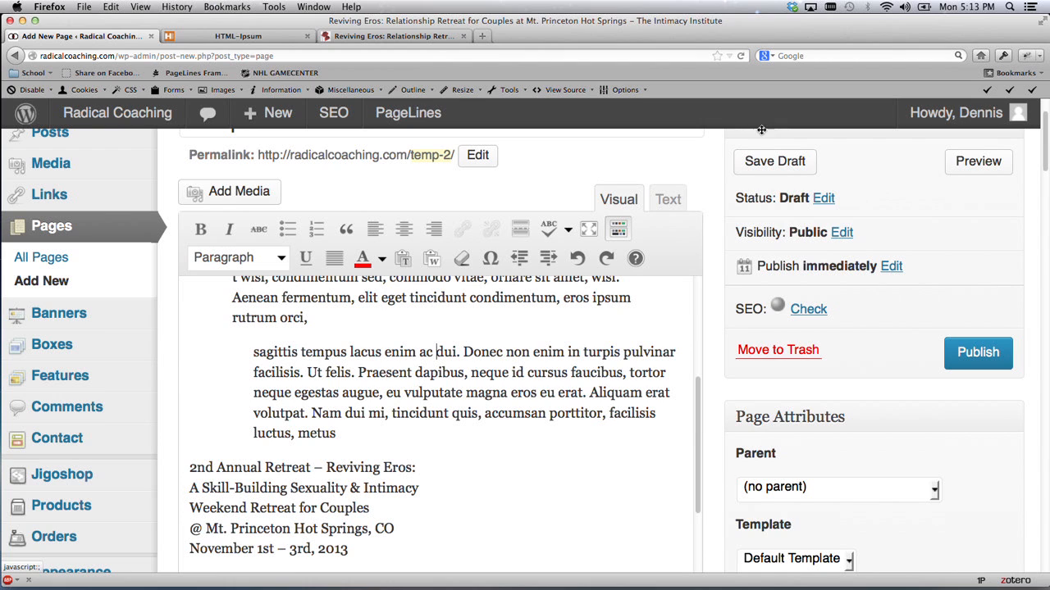